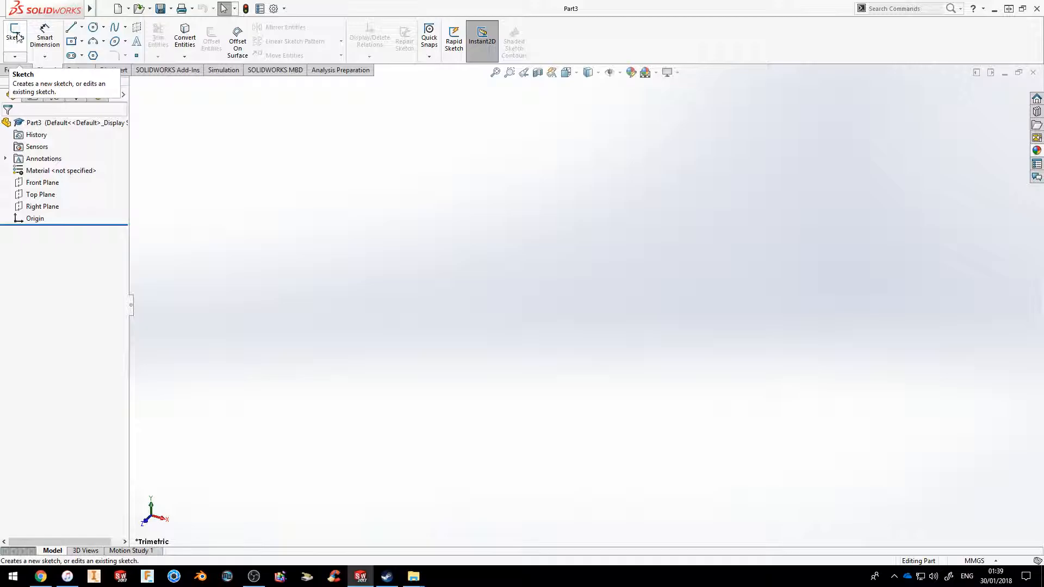
Step: Sketch a center rectangle about 212 mm wide and 133 mm high on the Top Plane, centered on the origin
{"action": "left_click", "coordinate": [15, 38]}
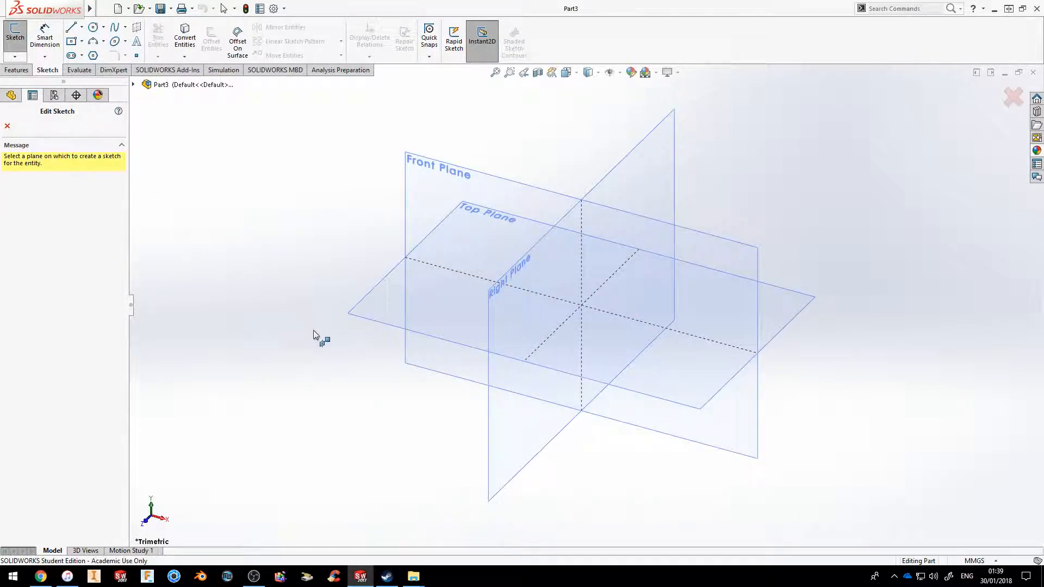
{"action": "left_click", "coordinate": [384, 310]}
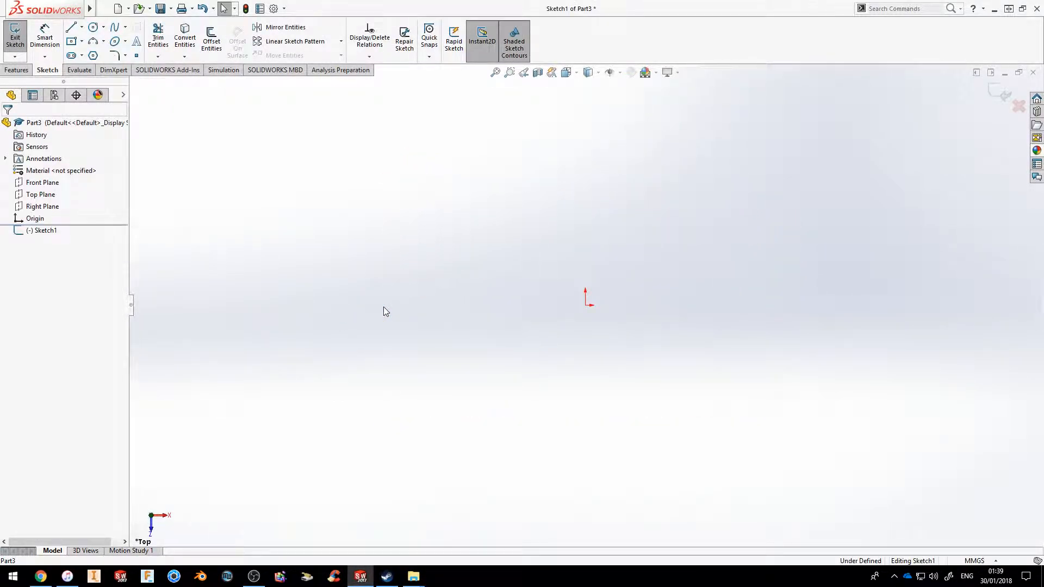
{"action": "left_click", "coordinate": [81, 41]}
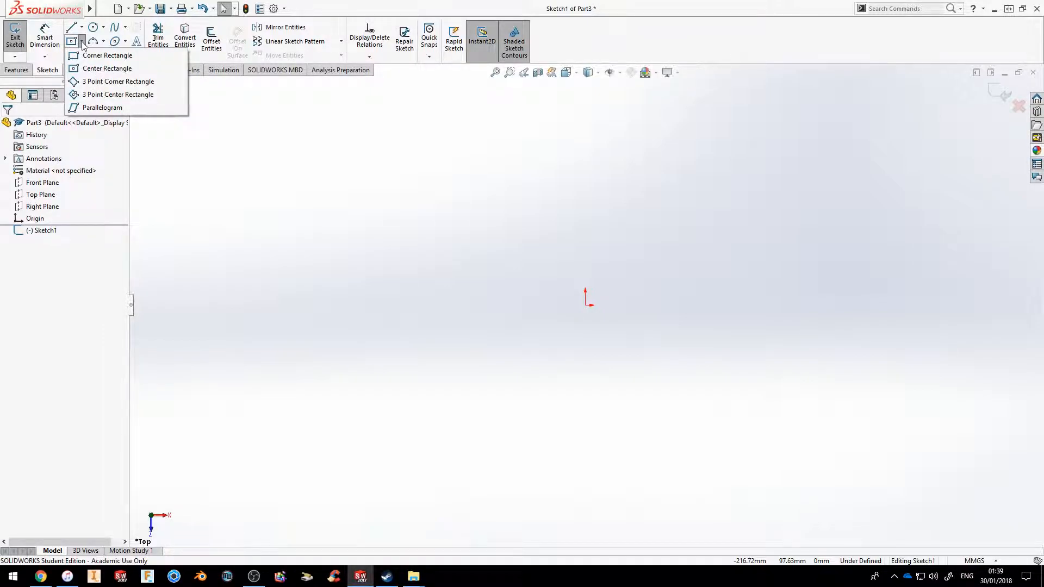
{"action": "left_click", "coordinate": [91, 69]}
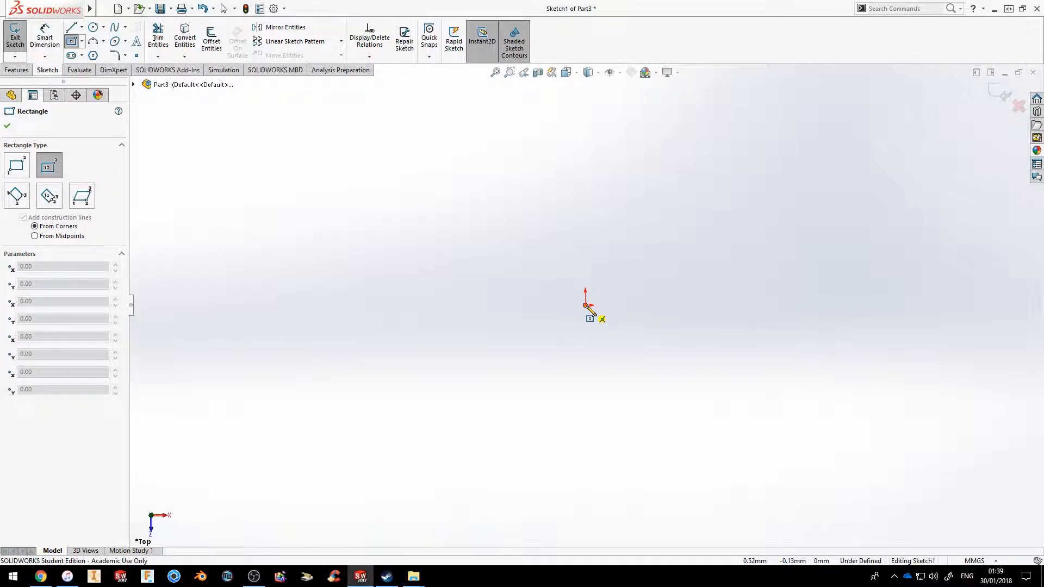
{"action": "left_click", "coordinate": [586, 305]}
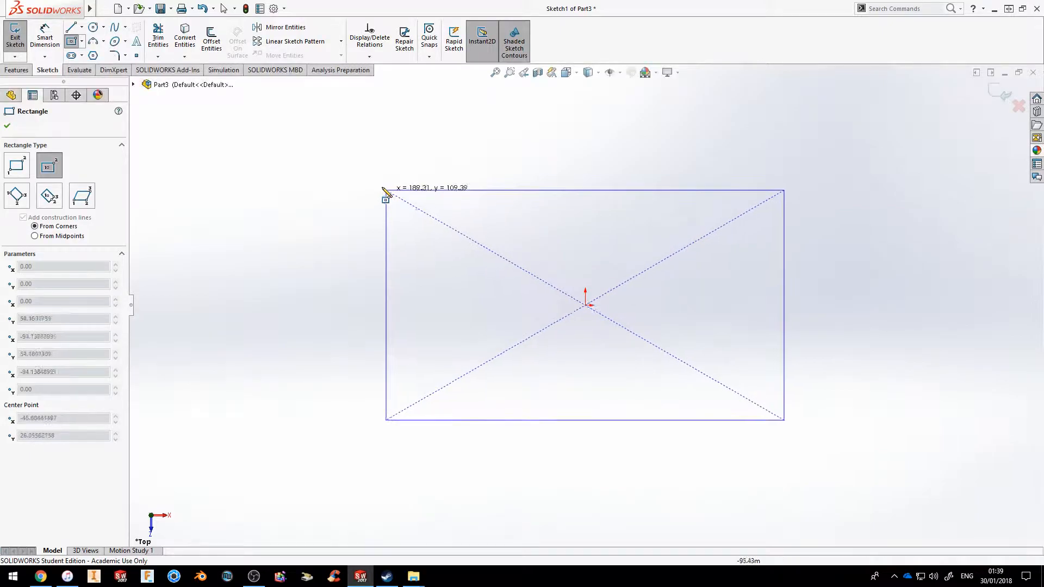
{"action": "left_click", "coordinate": [363, 165]}
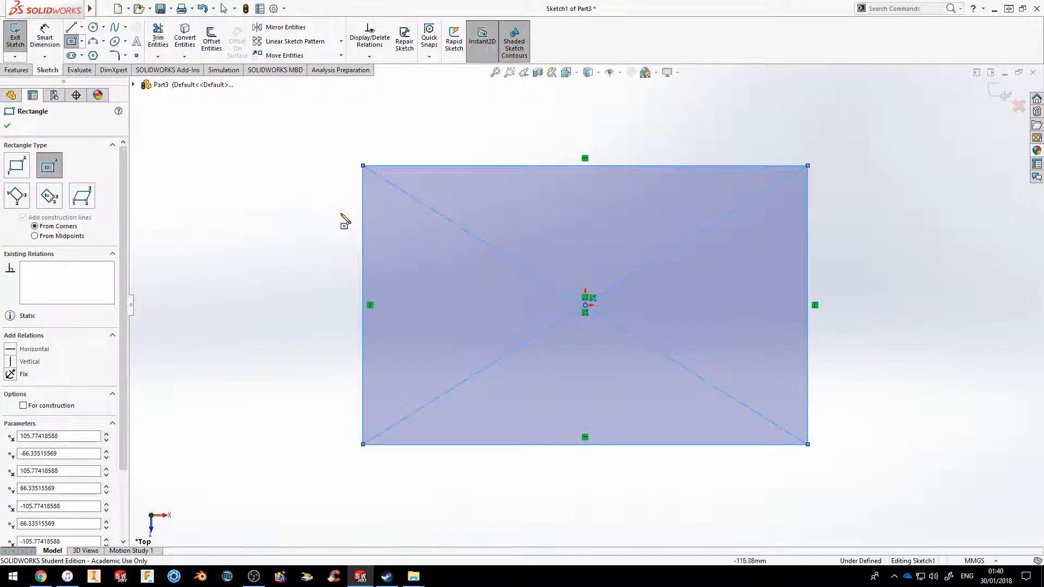
Step: Dimension the rectangle's vertical side and set it to 40 mm
{"action": "left_click", "coordinate": [48, 43]}
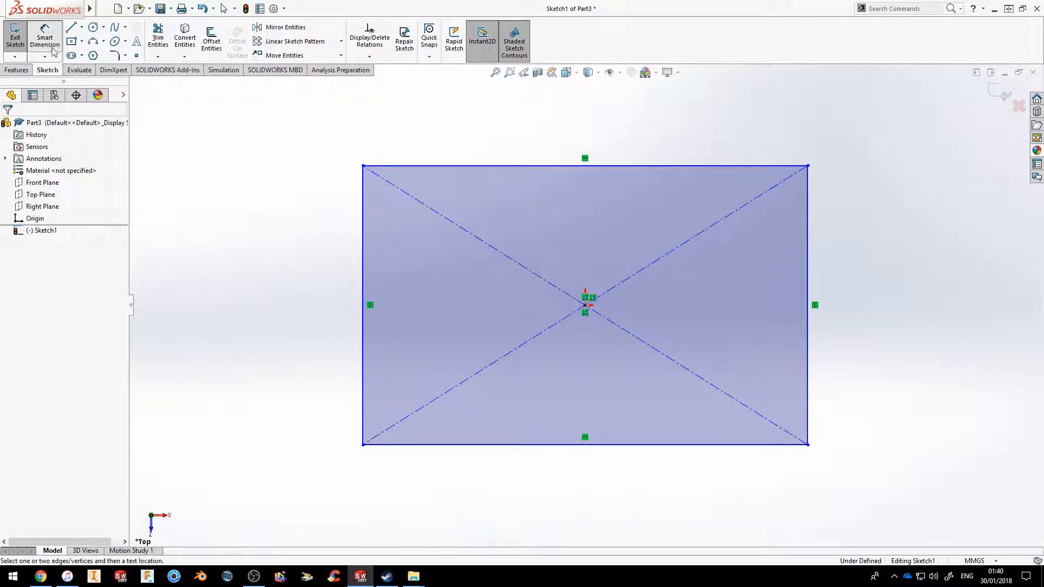
{"action": "left_click", "coordinate": [362, 284]}
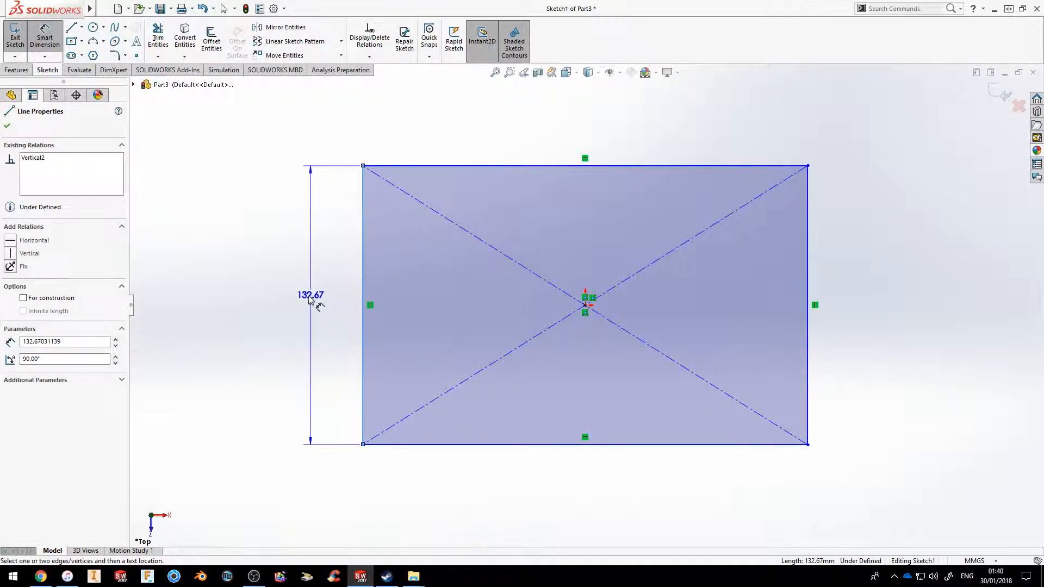
{"action": "left_click", "coordinate": [257, 295]}
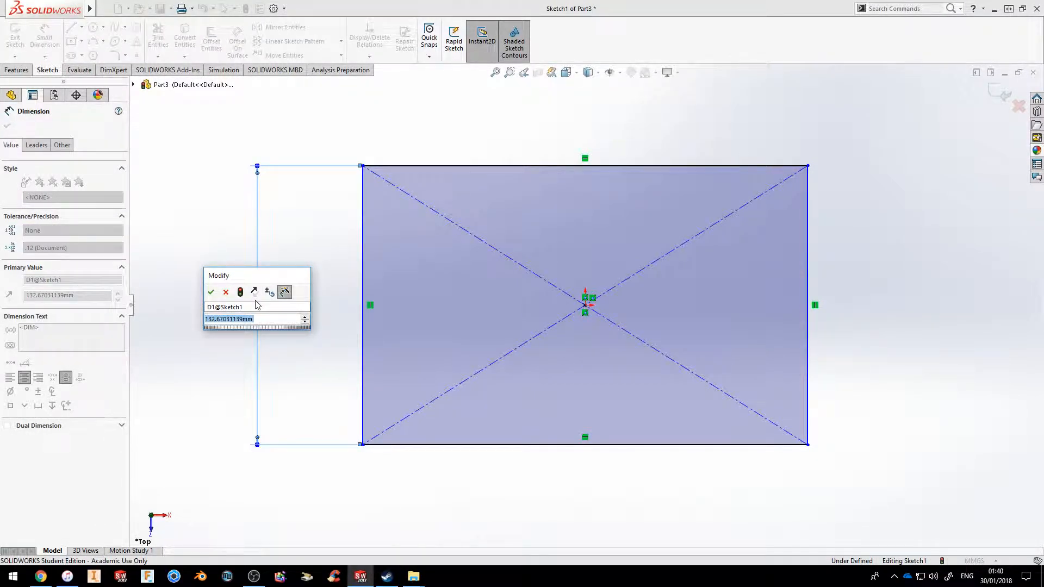
{"action": "type", "text": "40"}
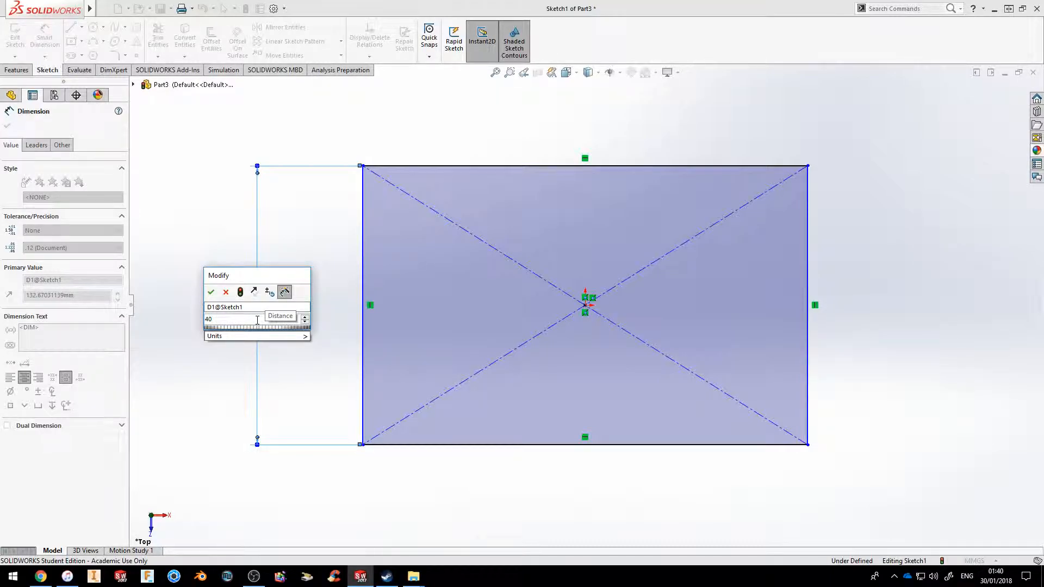
{"action": "left_click", "coordinate": [211, 292]}
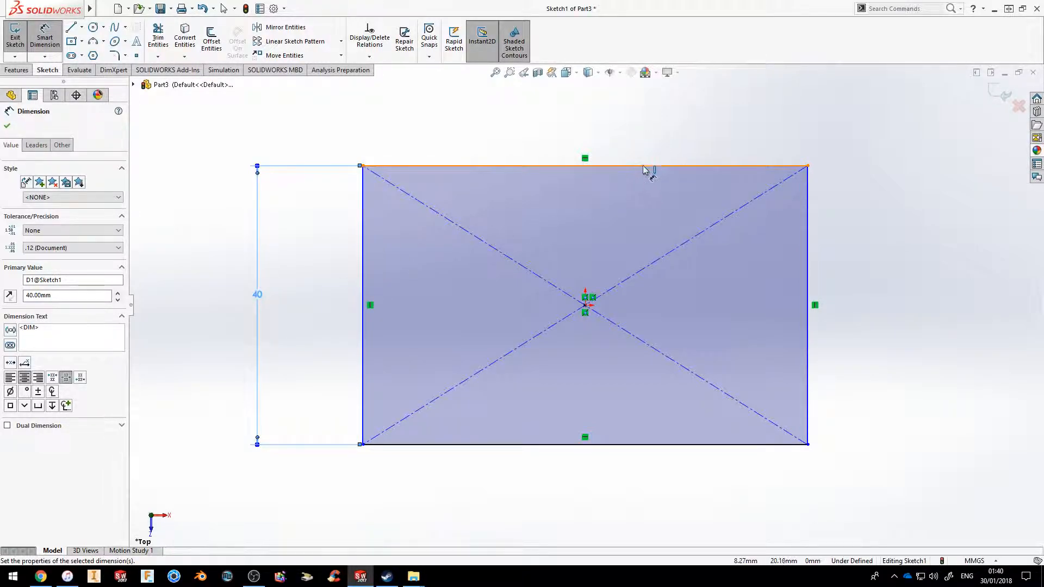
Step: Dimension the rectangle's upper horizontal side and set it to 40 mm
{"action": "left_click", "coordinate": [640, 168]}
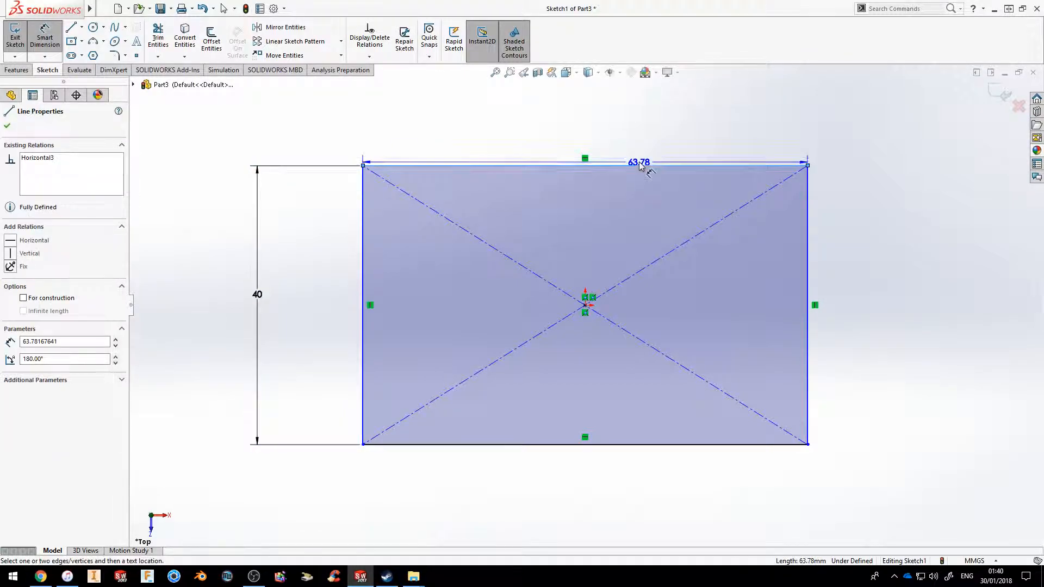
{"action": "left_click", "coordinate": [613, 103]}
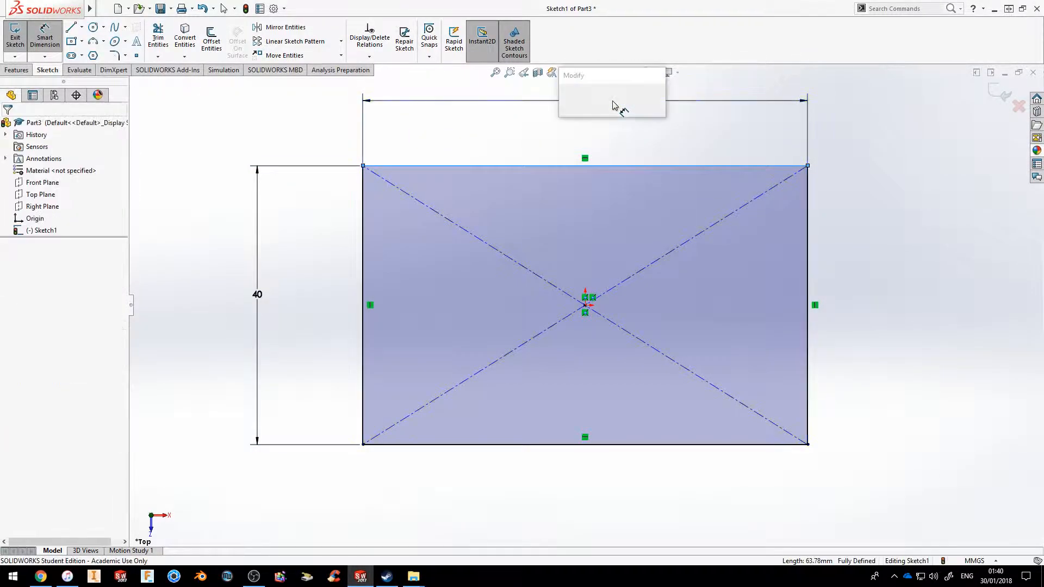
{"action": "type", "text": "40"}
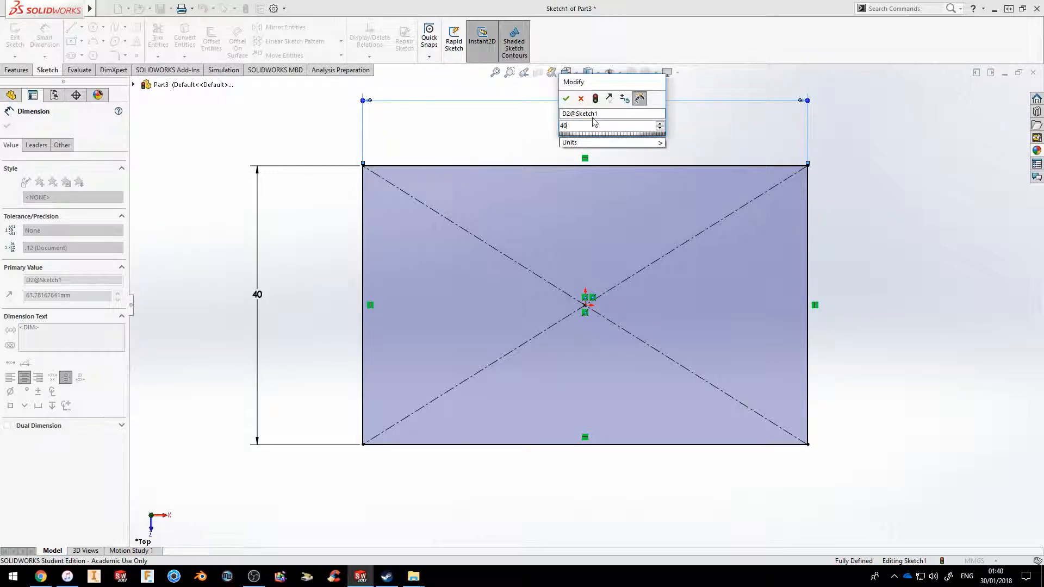
{"action": "key", "text": "Return"}
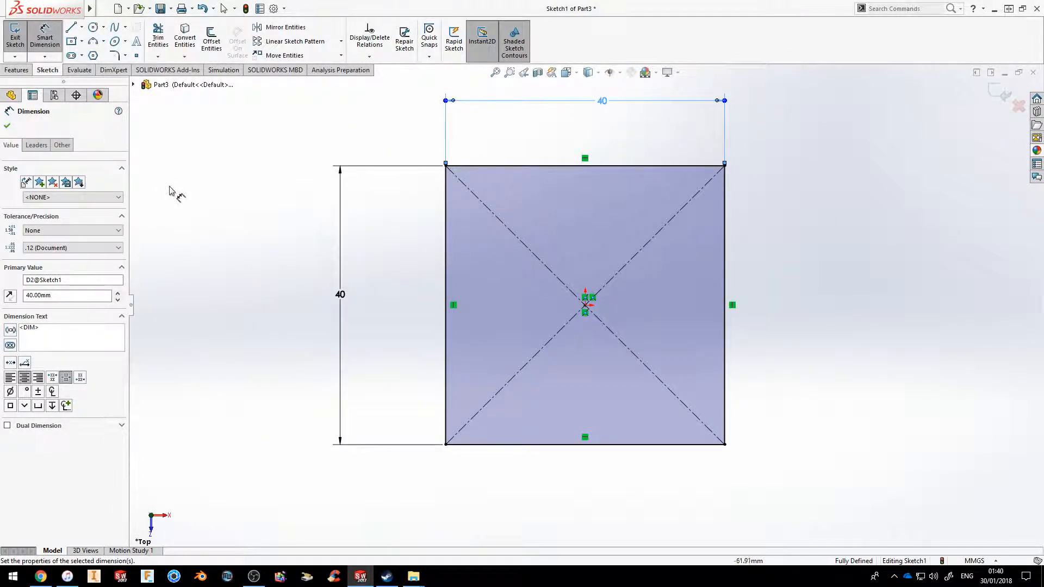
Step: Extrude the square sketch into a solid block with a blind depth of 40 mm
{"action": "left_click", "coordinate": [17, 71]}
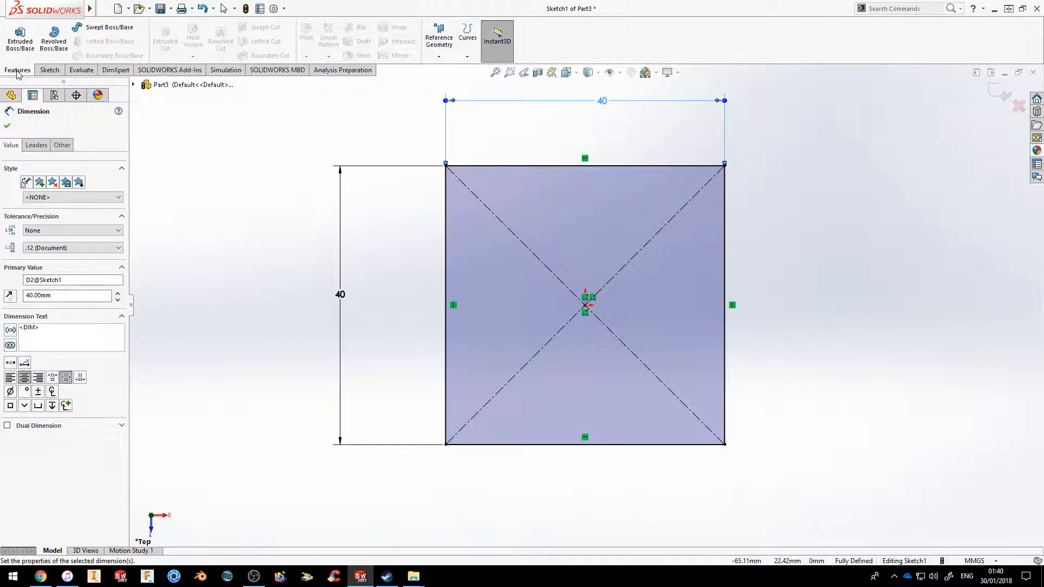
{"action": "left_click", "coordinate": [19, 39]}
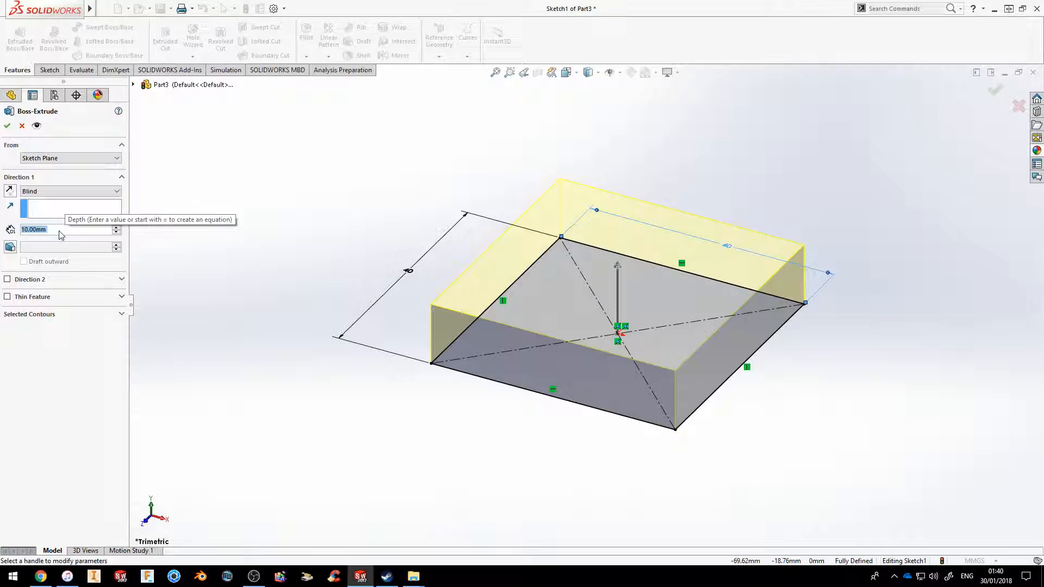
{"action": "type", "text": "40"}
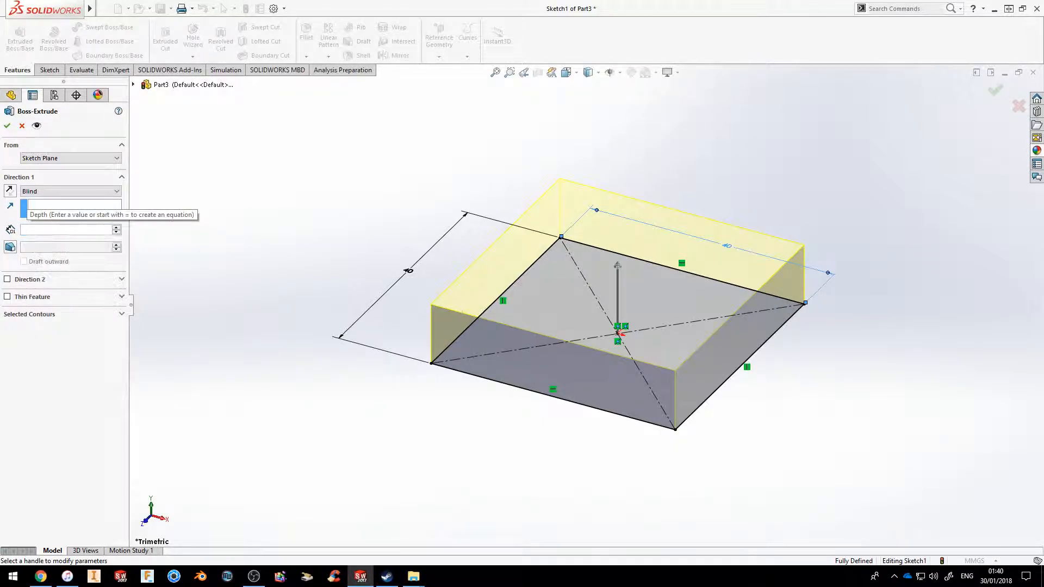
{"action": "key", "text": "Return"}
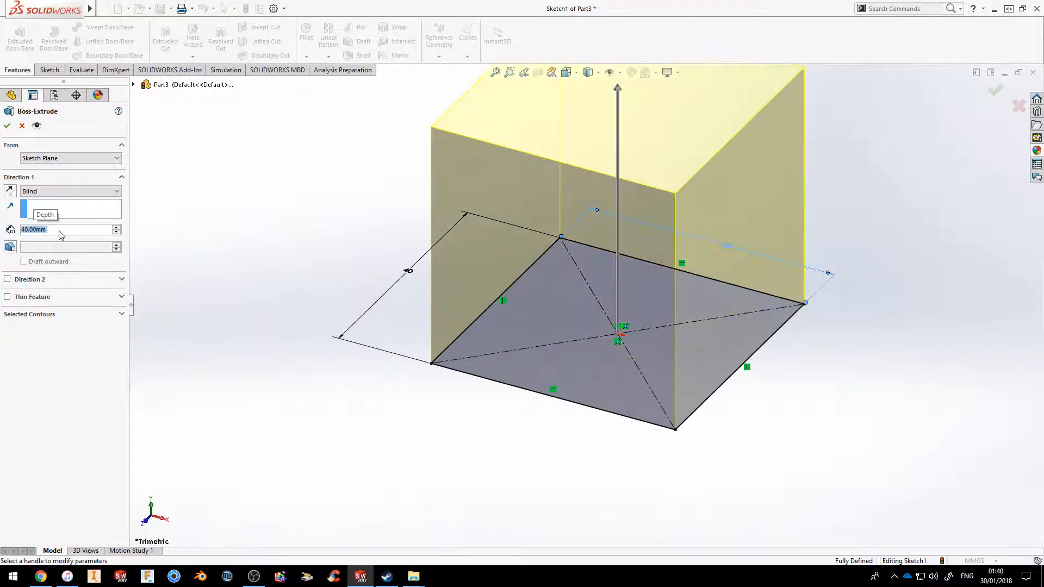
{"action": "key", "text": "Return"}
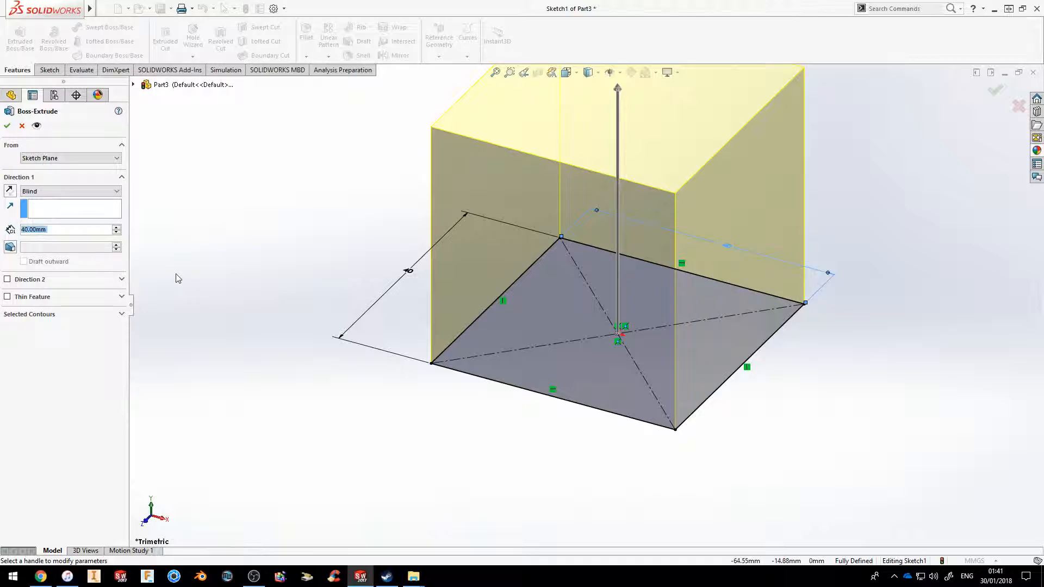
{"action": "key", "text": "f"}
{"action": "mouse_move", "coordinate": [338, 279]}
{"action": "middle_mouse_down"}
{"action": "mouse_move", "coordinate": [403, 178]}
{"action": "mouse_move", "coordinate": [422, 196]}
{"action": "mouse_move", "coordinate": [369, 236]}
{"action": "mouse_move", "coordinate": [356, 284]}
{"action": "middle_mouse_up"}
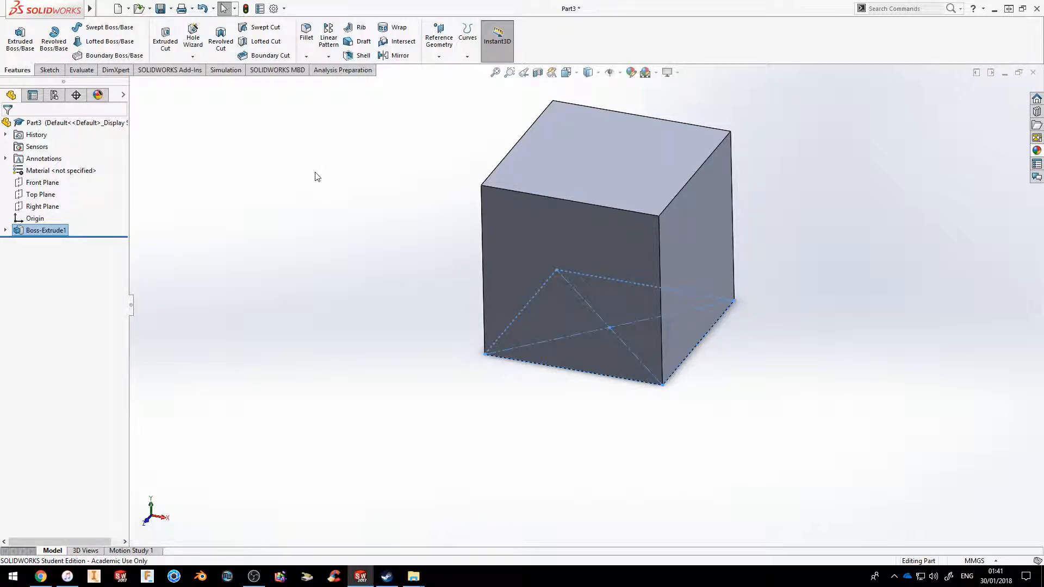
{"action": "middle_click_drag", "start_coordinate": [317, 177], "coordinate": [319, 183]}
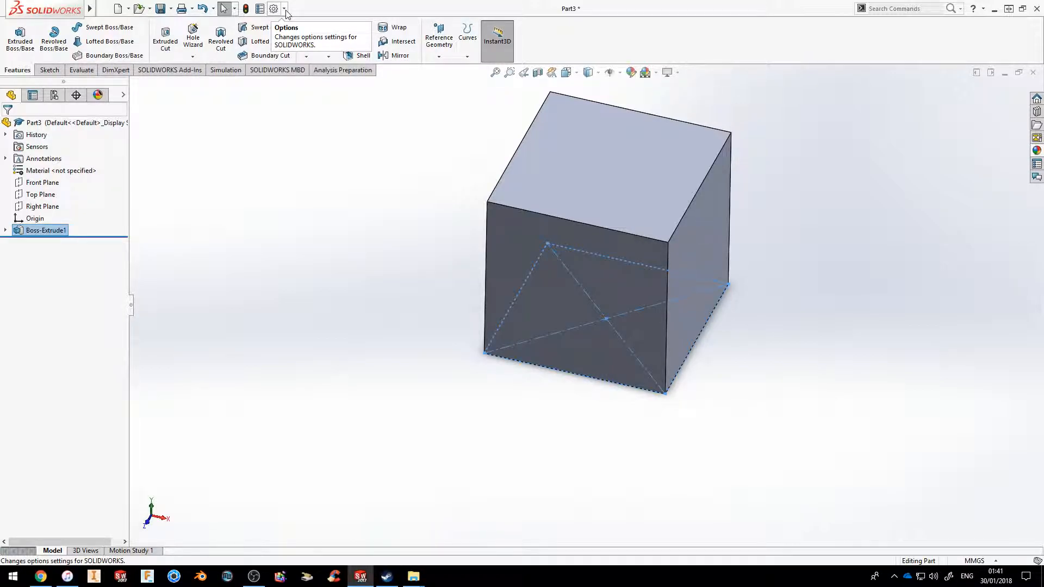
Step: Find "extrude" in the keyboard customization settings and assign E as the shortcut for the Boss/Base Extrude command
{"action": "left_click", "coordinate": [285, 10]}
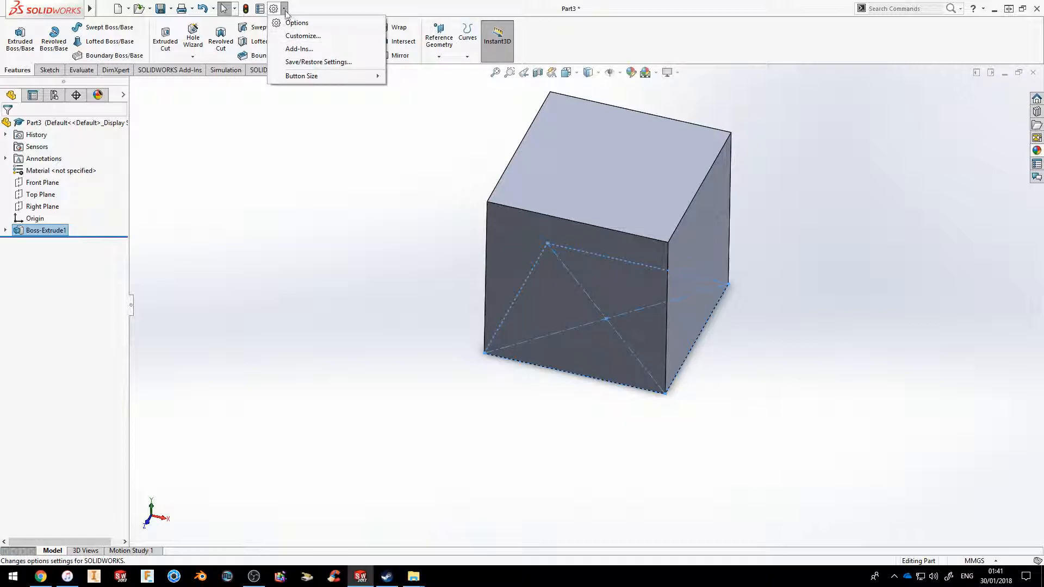
{"action": "left_click", "coordinate": [302, 36]}
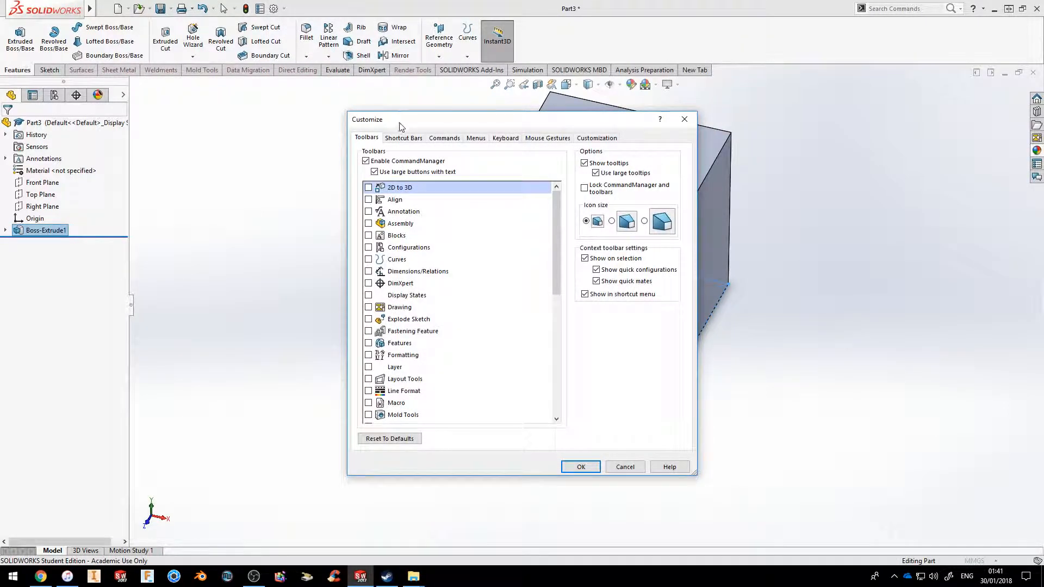
{"action": "left_click", "coordinate": [502, 139]}
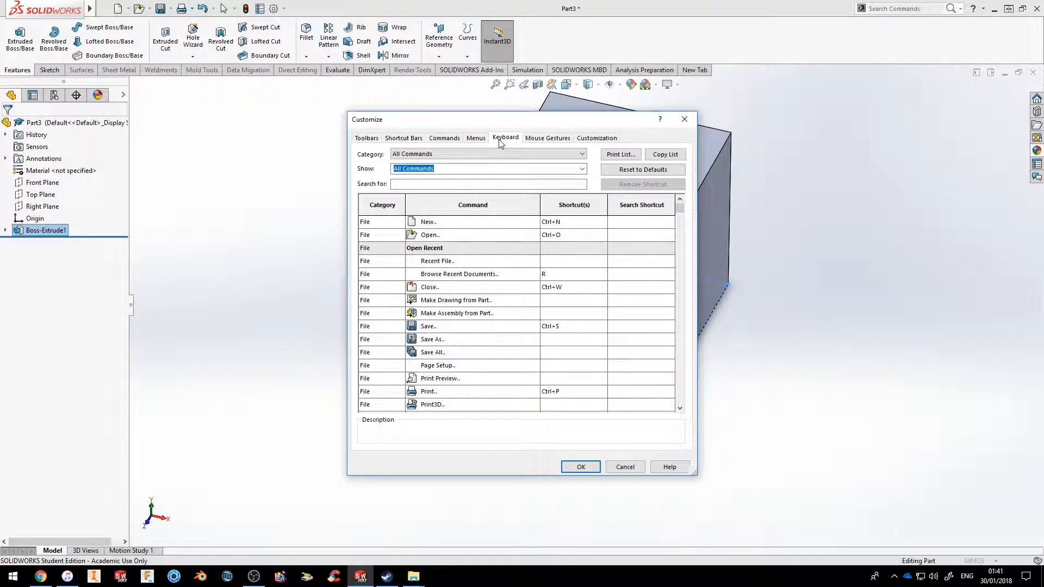
{"action": "left_click", "coordinate": [451, 184]}
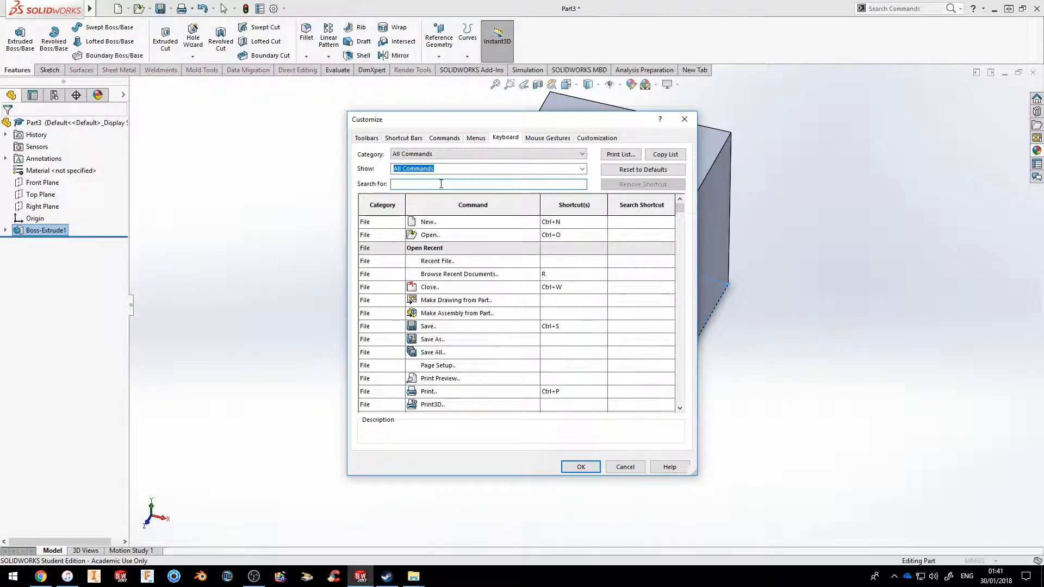
{"action": "type", "text": "ex"}
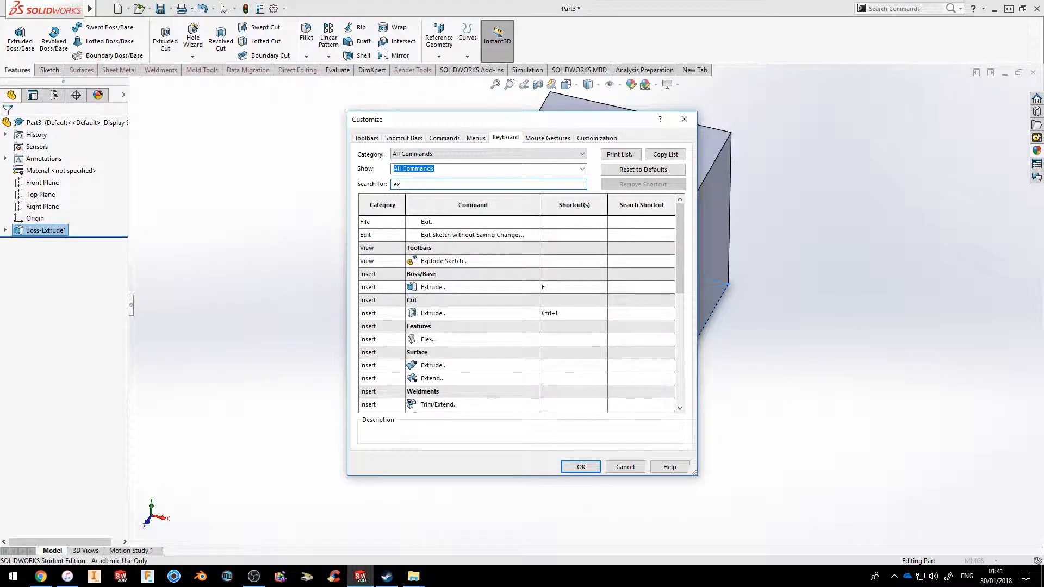
{"action": "type", "text": "trude"}
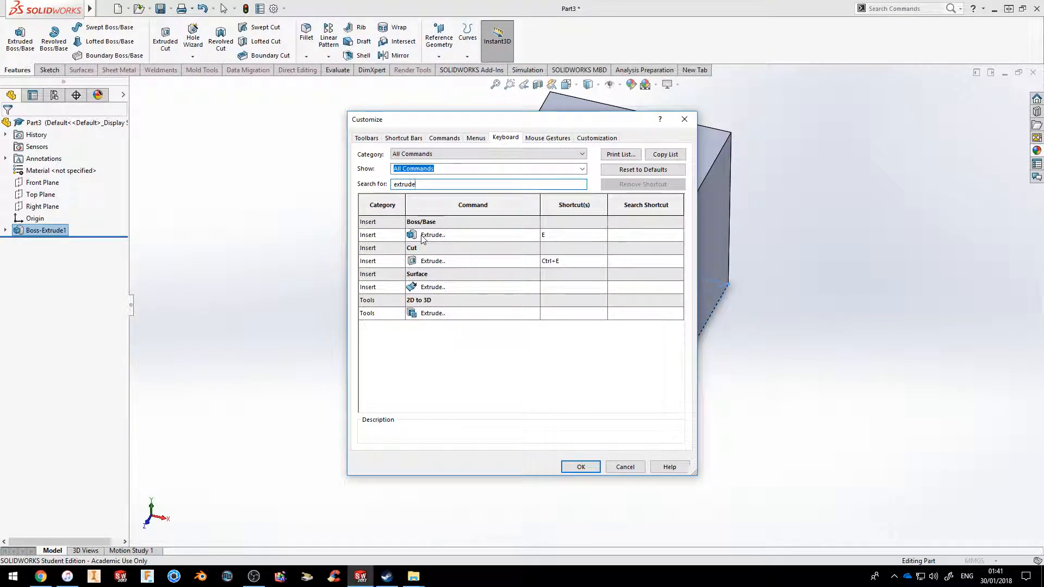
{"action": "left_click", "coordinate": [561, 236]}
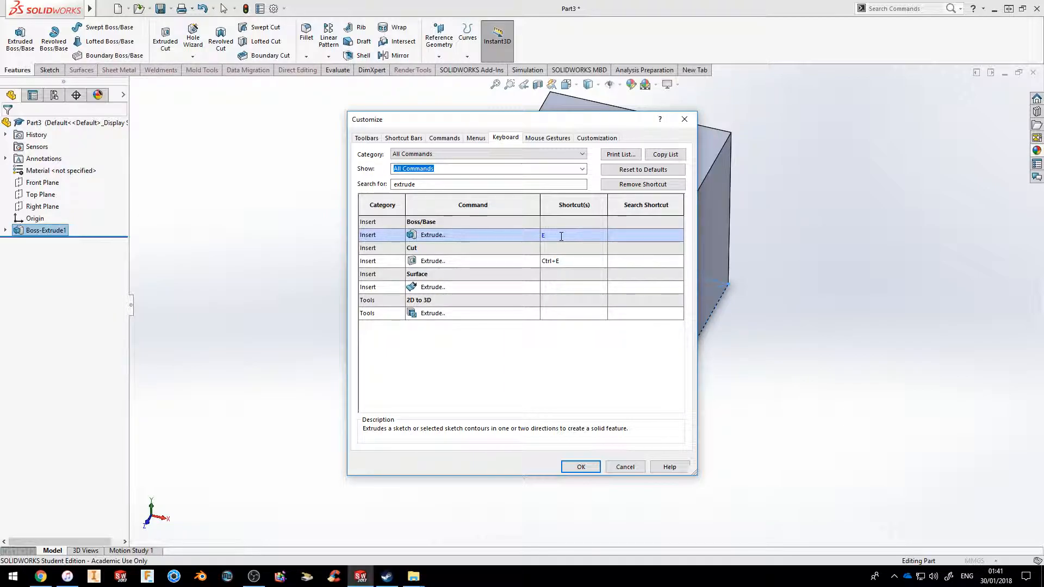
{"action": "key", "text": "BackSpace"}
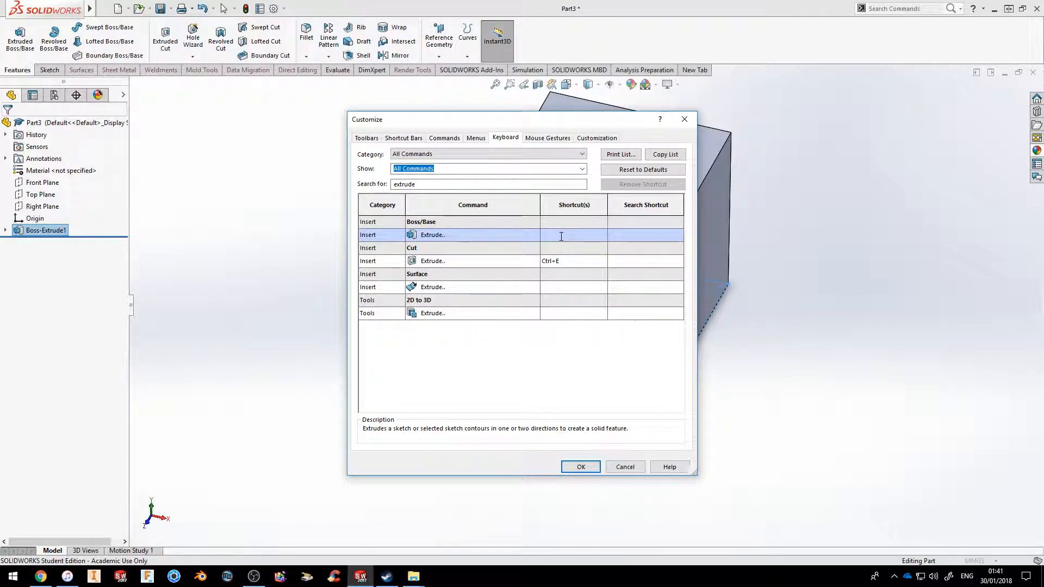
{"action": "type", "text": "E"}
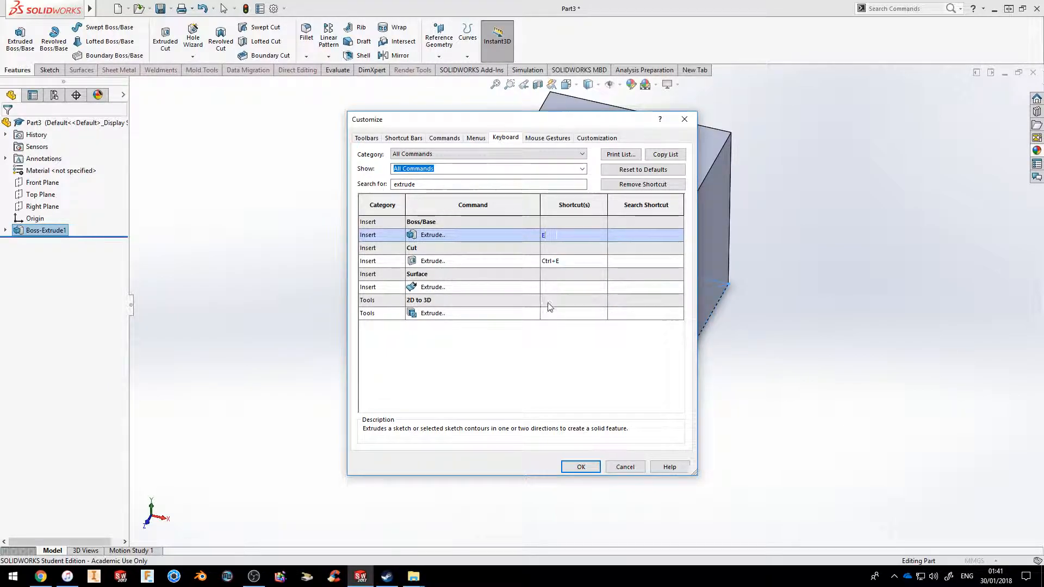
{"action": "left_click", "coordinate": [581, 467]}
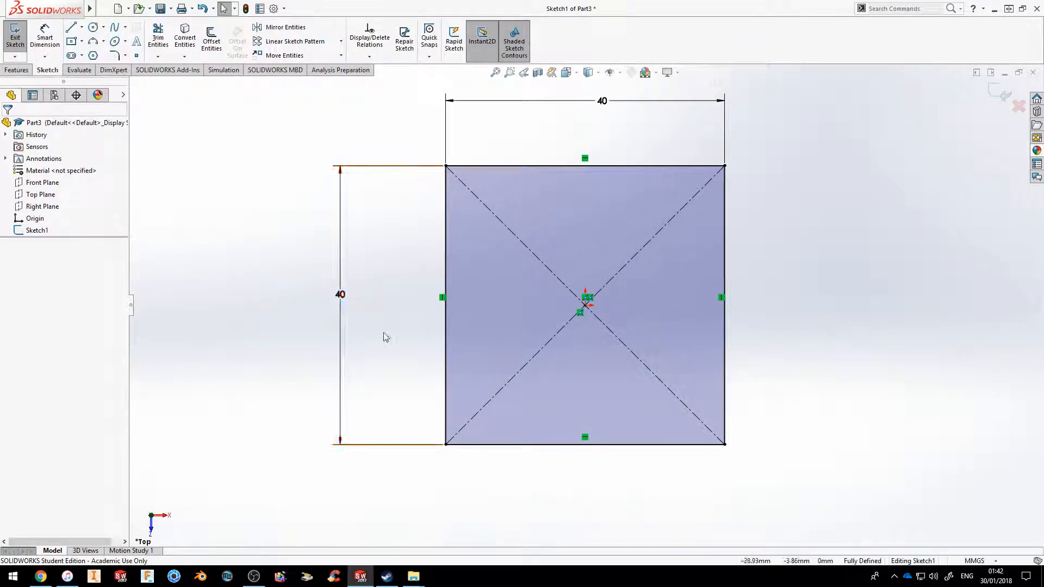
Step: Create a 40 mm blind Boss-Extrude from the reopened square sketch to form a cube
{"action": "mouse_move", "coordinate": [384, 338]}
{"action": "middle_mouse_down"}
{"action": "mouse_move", "coordinate": [379, 185]}
{"action": "mouse_move", "coordinate": [332, 144]}
{"action": "mouse_move", "coordinate": [356, 198]}
{"action": "middle_mouse_up"}
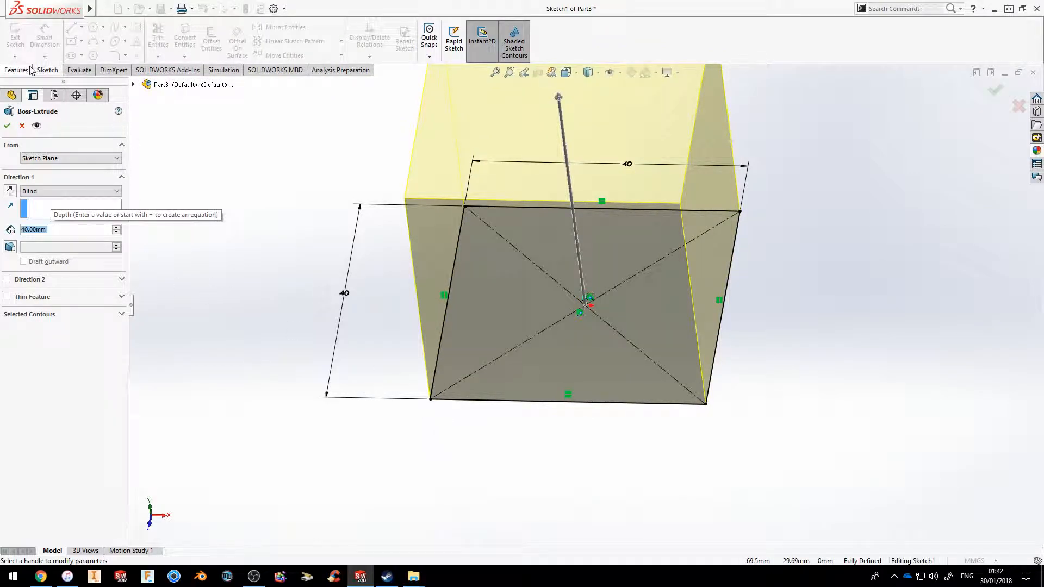
{"action": "mouse_move", "coordinate": [540, 289]}
{"action": "middle_mouse_down"}
{"action": "mouse_move", "coordinate": [490, 305]}
{"action": "mouse_move", "coordinate": [450, 291]}
{"action": "mouse_move", "coordinate": [512, 341]}
{"action": "mouse_move", "coordinate": [494, 309]}
{"action": "middle_mouse_up"}
{"action": "scroll", "coordinate": [509, 336], "scroll_direction": "up", "scroll_amount": 3}
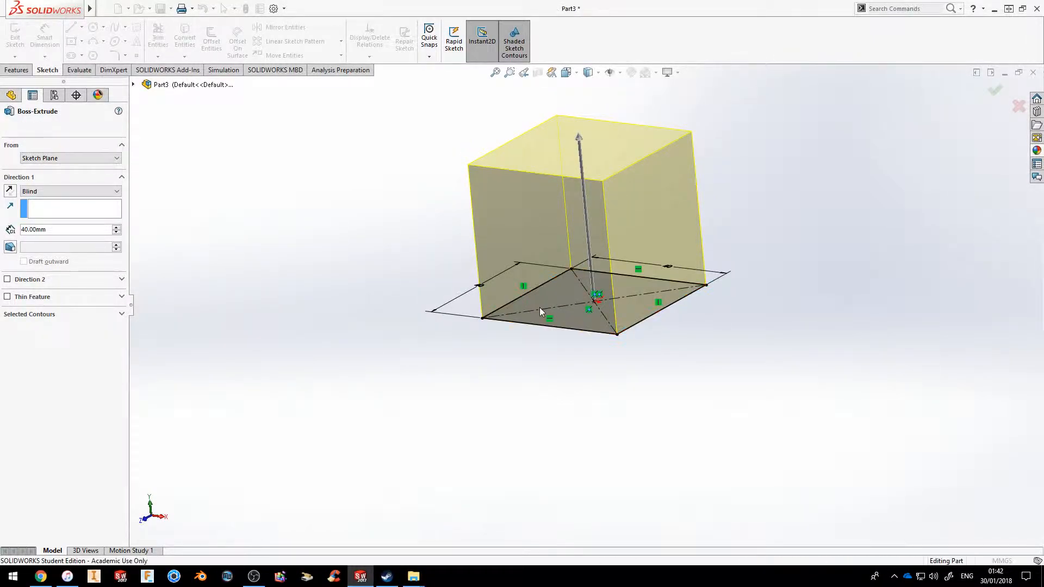
{"action": "key", "text": "Return"}
{"action": "middle_click_drag", "start_coordinate": [498, 249], "coordinate": [626, 202]}
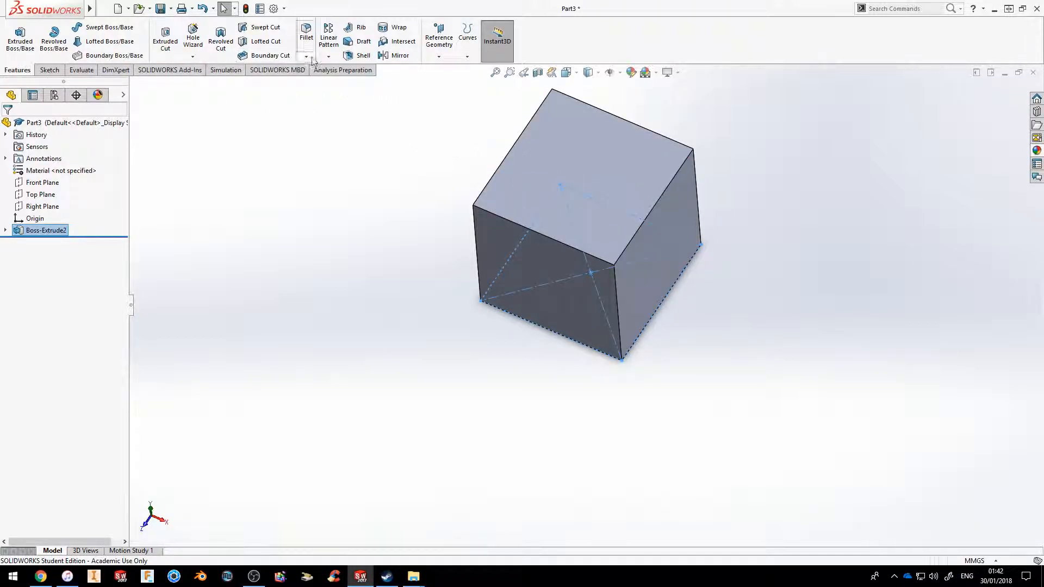
Step: Start a Shell on the cube and examine its faces from the top, normal to a face and at an angle
{"action": "left_click", "coordinate": [356, 57]}
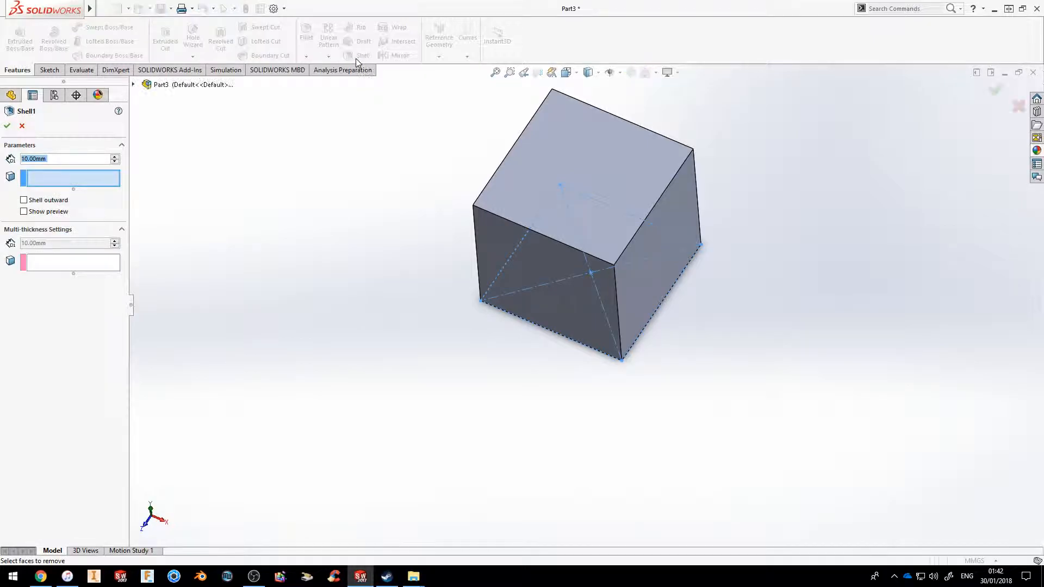
{"action": "middle_click_drag", "start_coordinate": [571, 163], "coordinate": [605, 188]}
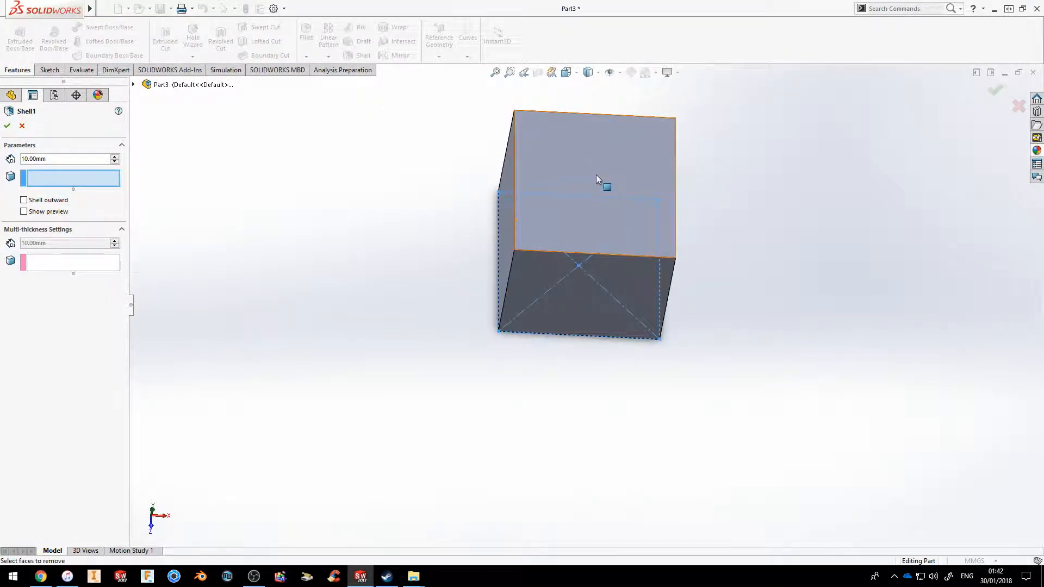
{"action": "middle_click_drag", "start_coordinate": [328, 283], "coordinate": [519, 154]}
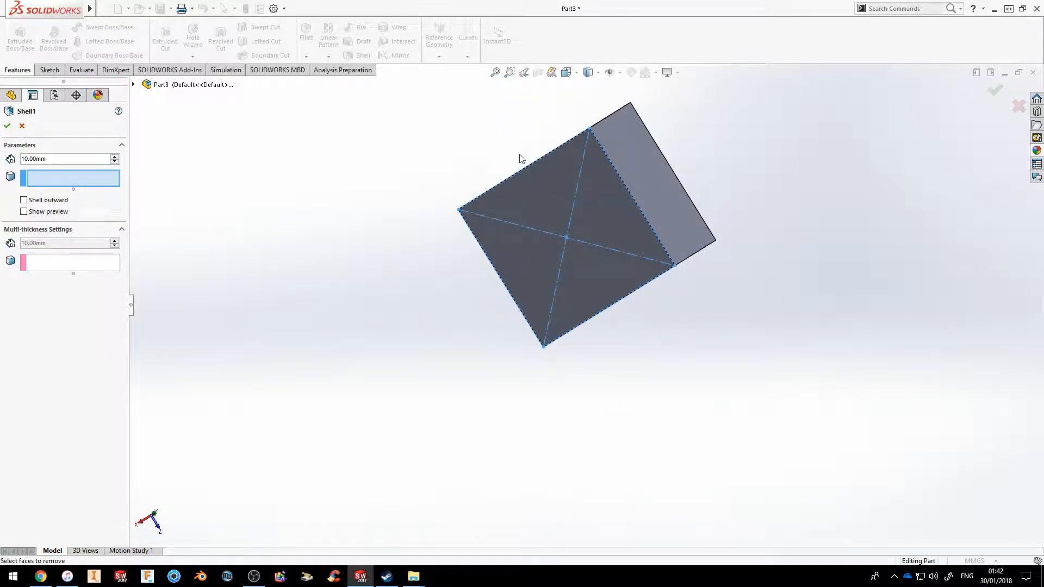
{"action": "key", "text": "space"}
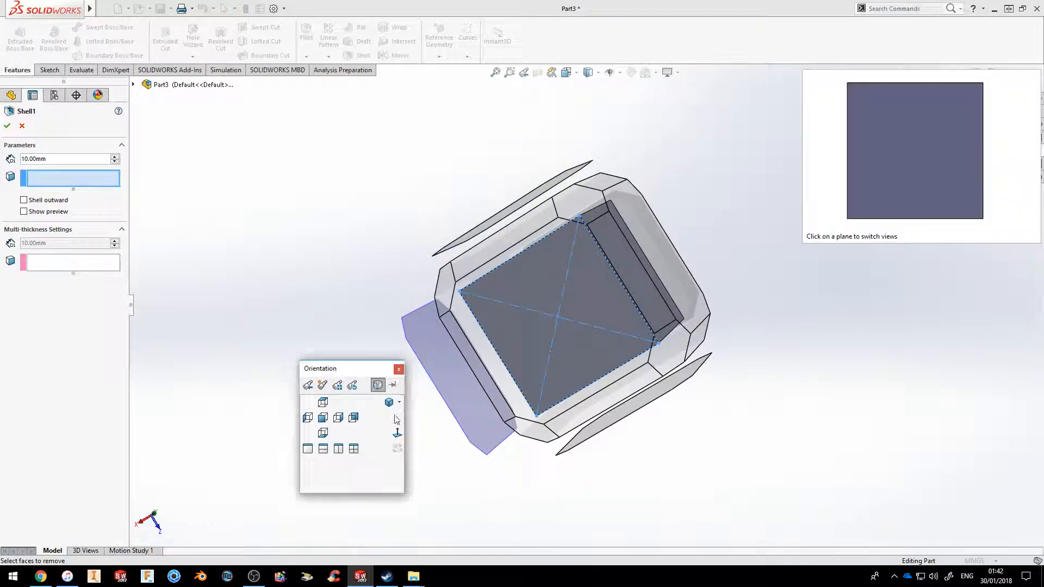
{"action": "left_click", "coordinate": [399, 438]}
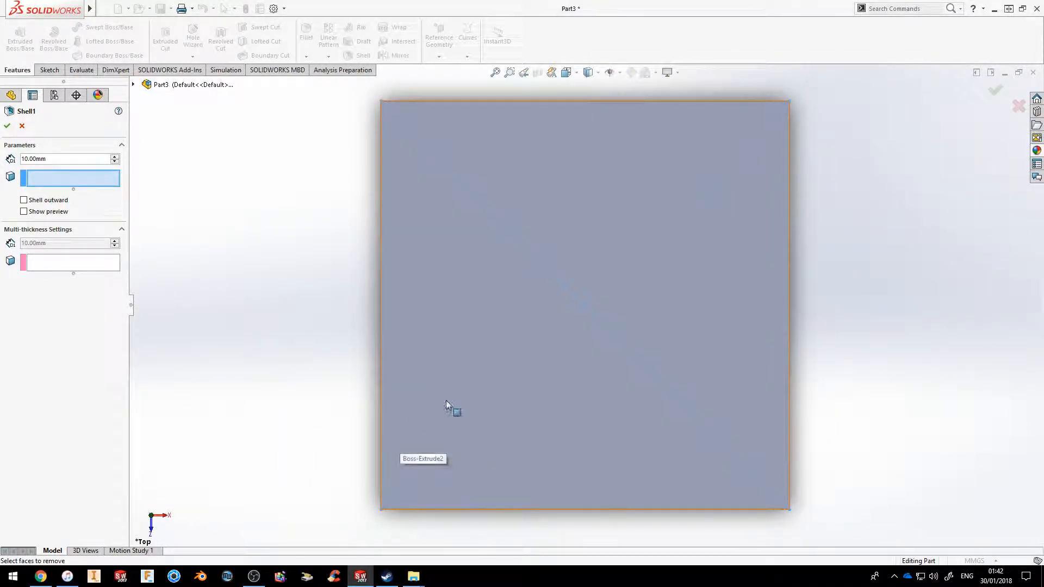
{"action": "key", "text": "space"}
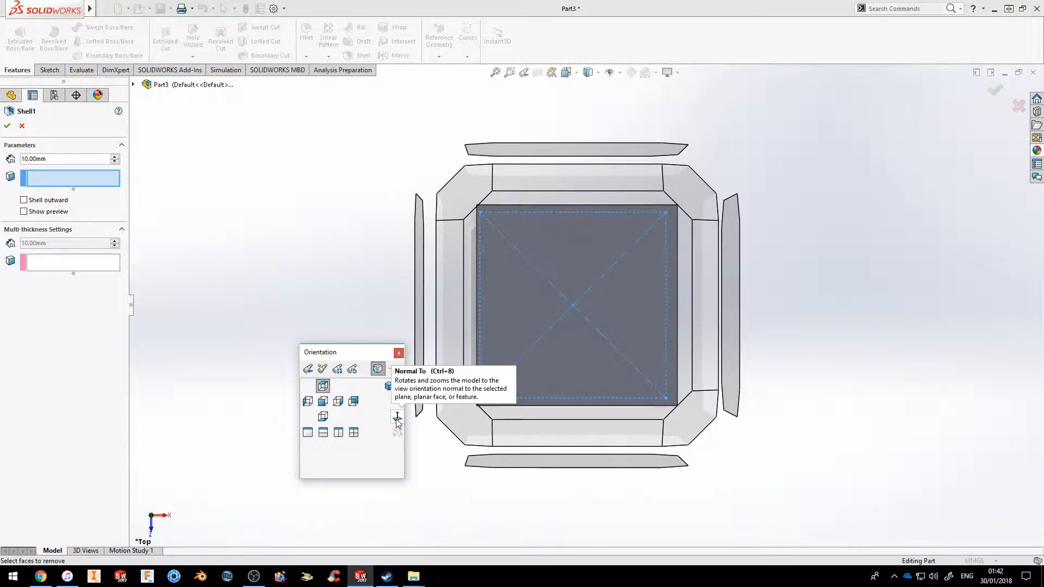
{"action": "key", "text": "ctrl+8"}
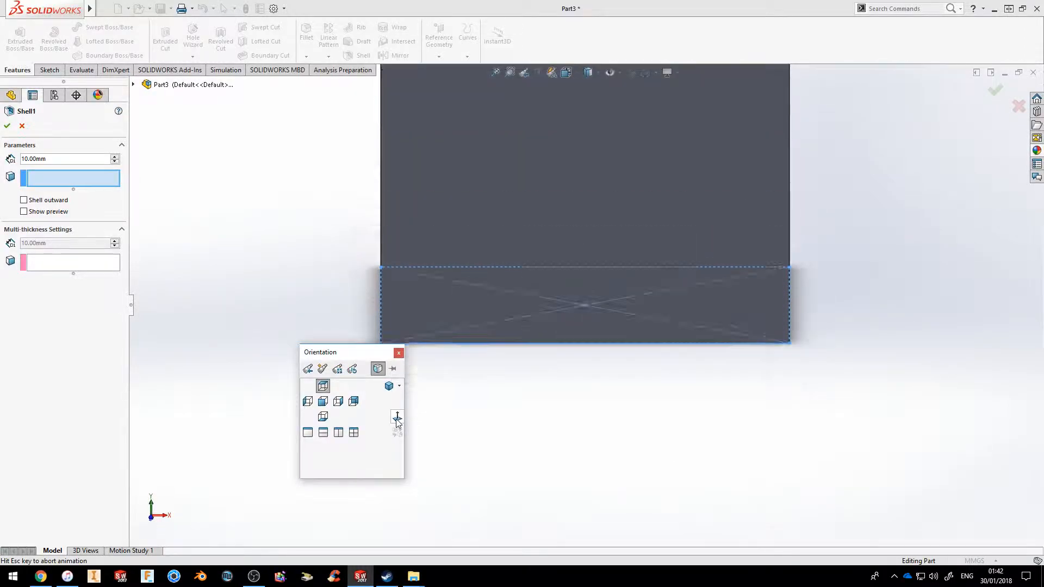
{"action": "middle_click_drag", "start_coordinate": [655, 236], "coordinate": [508, 501]}
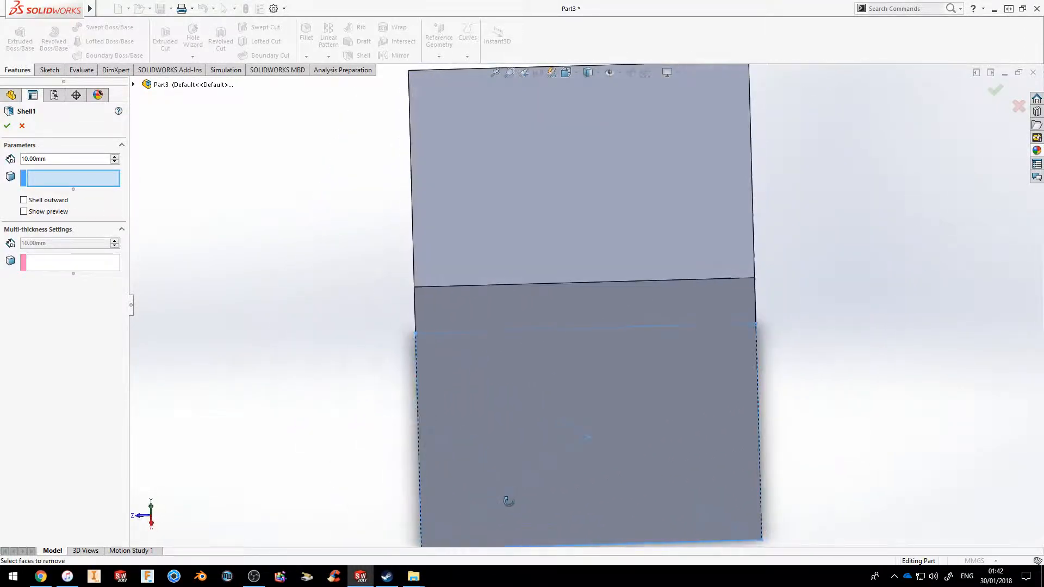
{"action": "scroll", "coordinate": [559, 450], "scroll_direction": "up", "scroll_amount": 3}
{"action": "middle_click_drag", "start_coordinate": [560, 449], "coordinate": [571, 440]}
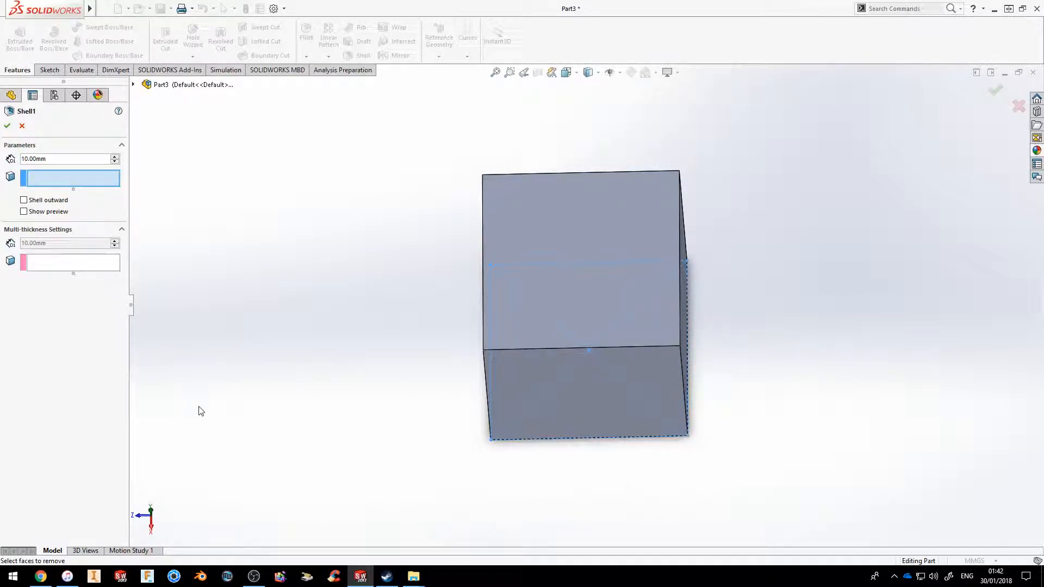
{"action": "key", "text": "space"}
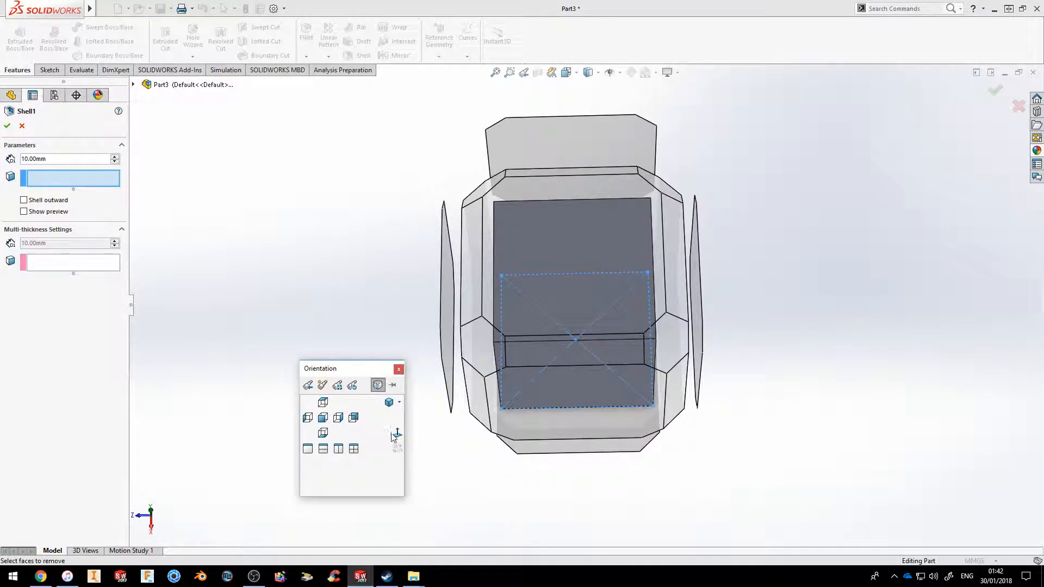
{"action": "left_click", "coordinate": [394, 435]}
{"action": "middle_click_drag", "start_coordinate": [683, 326], "coordinate": [725, 324]}
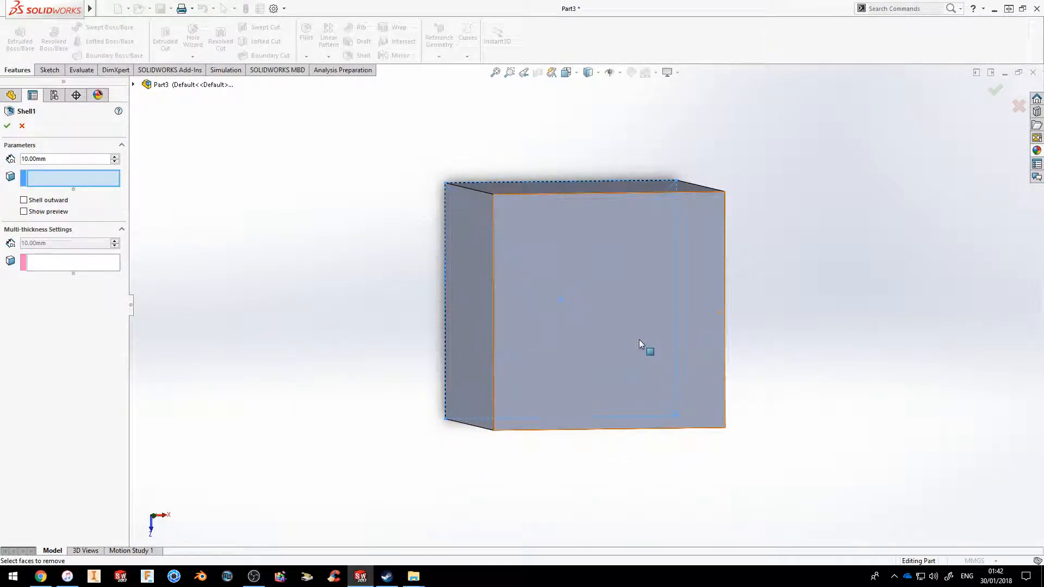
{"action": "middle_click_drag", "start_coordinate": [640, 345], "coordinate": [631, 346]}
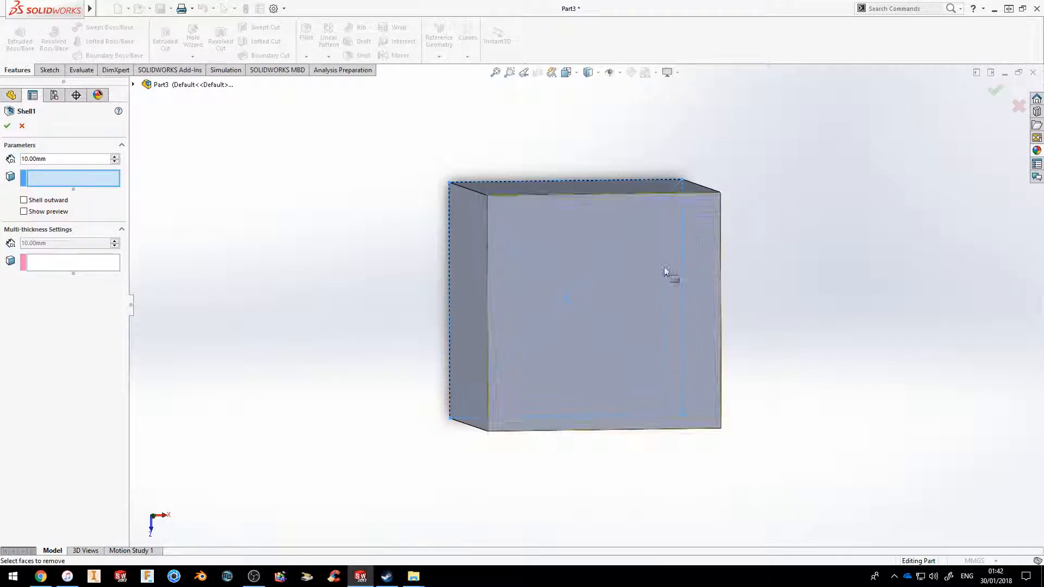
Step: Shell the cube with a 3 mm wall thickness, removing its top face
{"action": "left_click", "coordinate": [627, 270]}
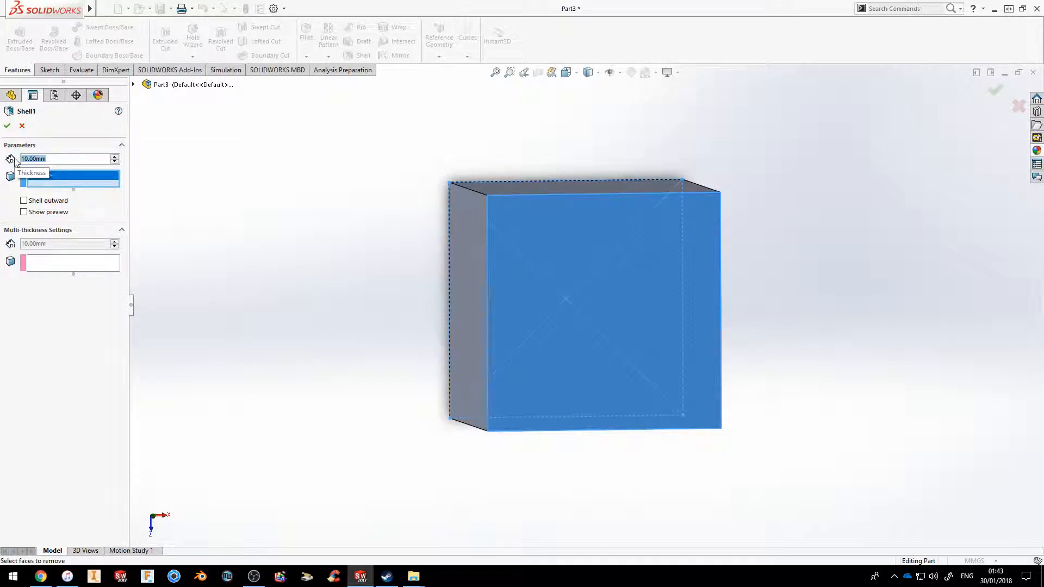
{"action": "type", "text": "3"}
{"action": "key", "text": "Return"}
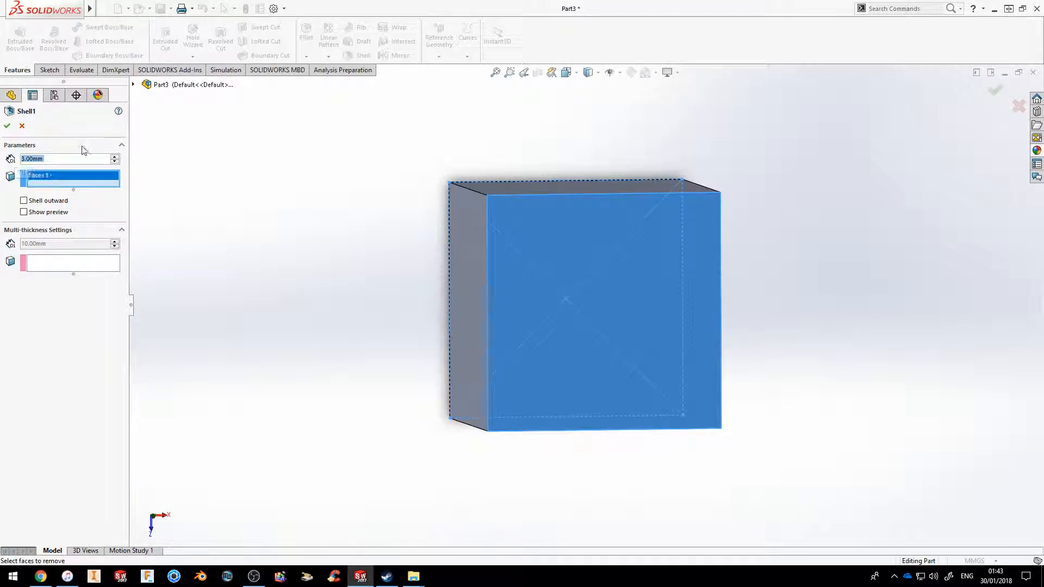
{"action": "key", "text": "Return"}
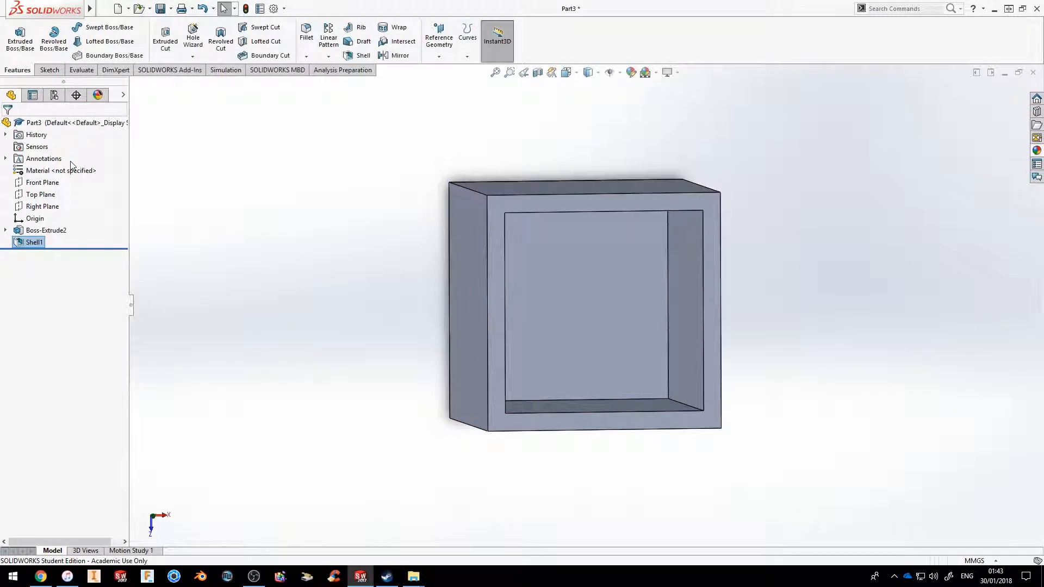
Step: Save the shelled part to the Desktop under the file name Box
{"action": "middle_click_drag", "start_coordinate": [552, 326], "coordinate": [607, 452]}
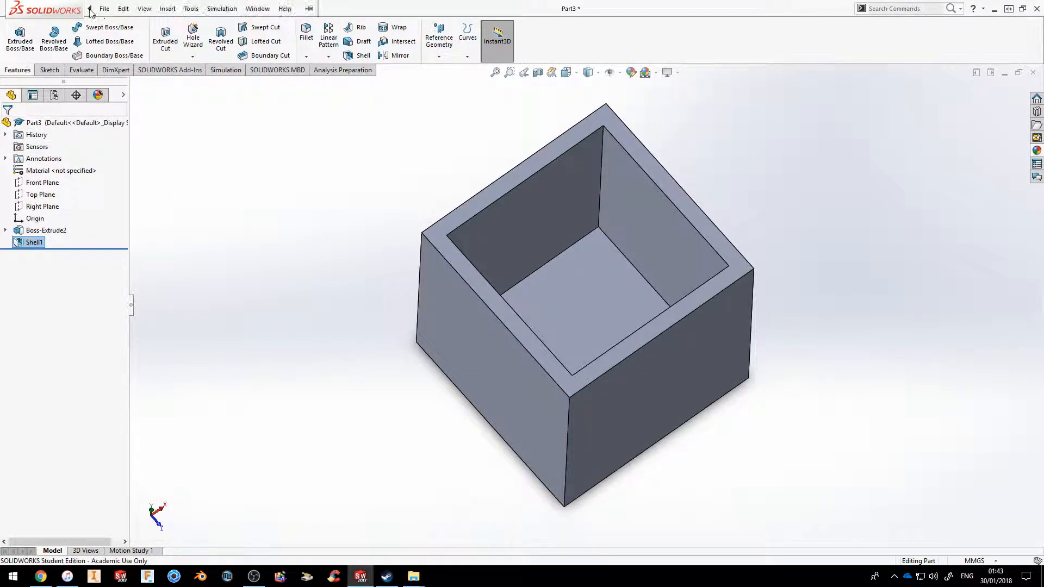
{"action": "left_click", "coordinate": [98, 10]}
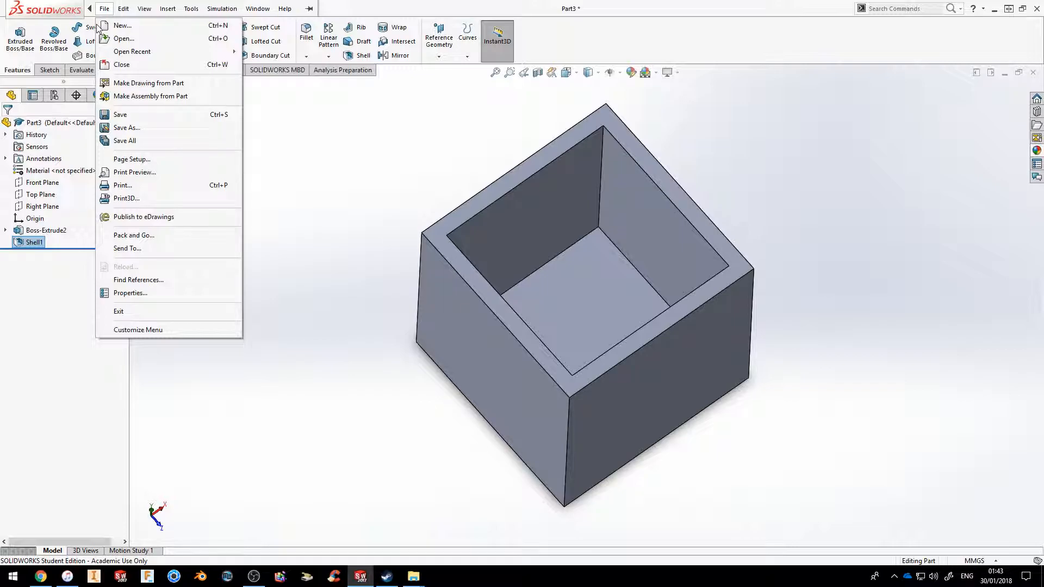
{"action": "left_click", "coordinate": [121, 115]}
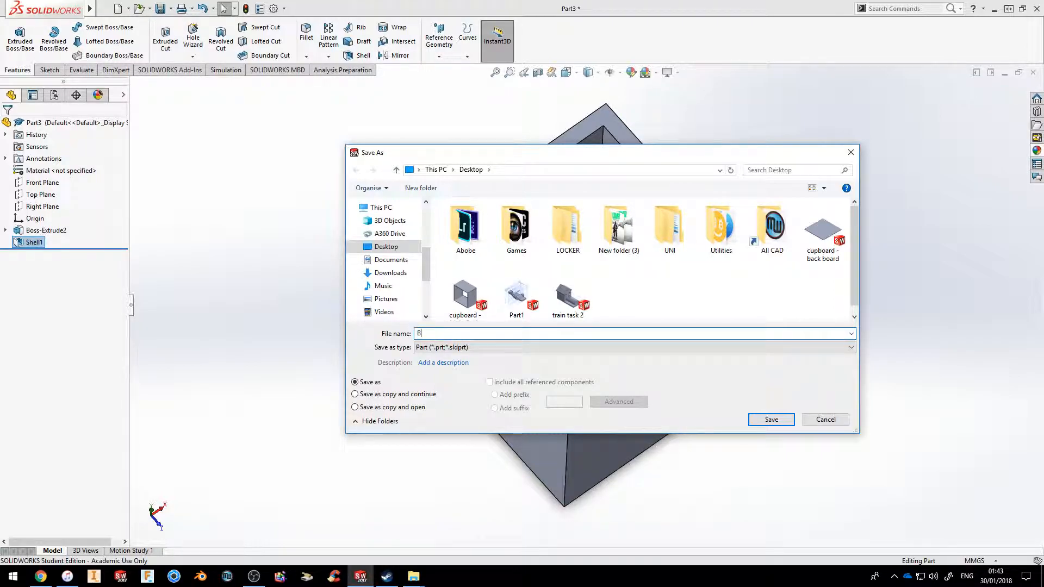
{"action": "type", "text": "Box"}
{"action": "key", "text": "Return"}
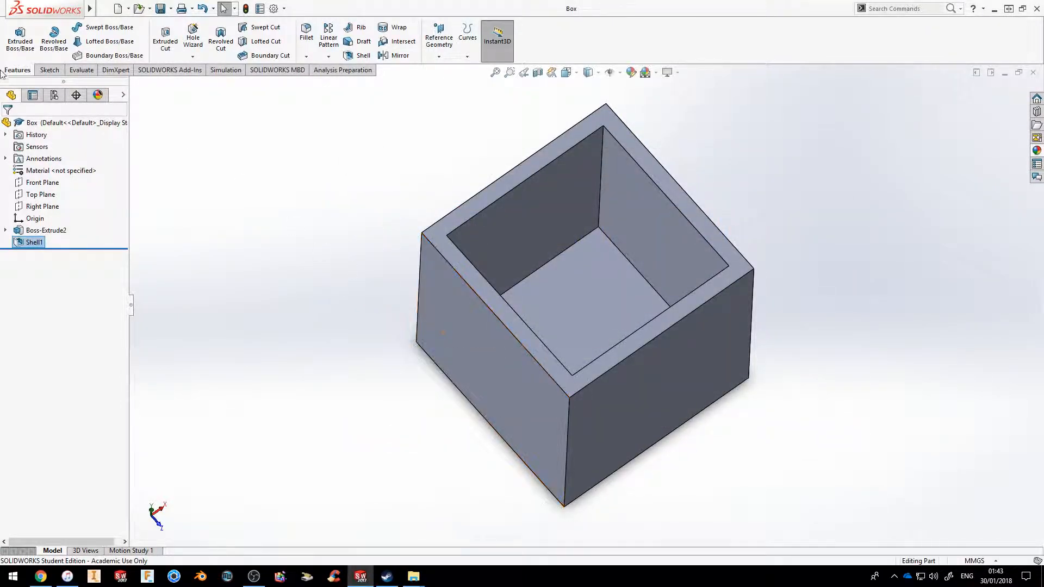
Step: Export the part as an STL file named Box to the Desktop, including all bodies
{"action": "left_click", "coordinate": [102, 9]}
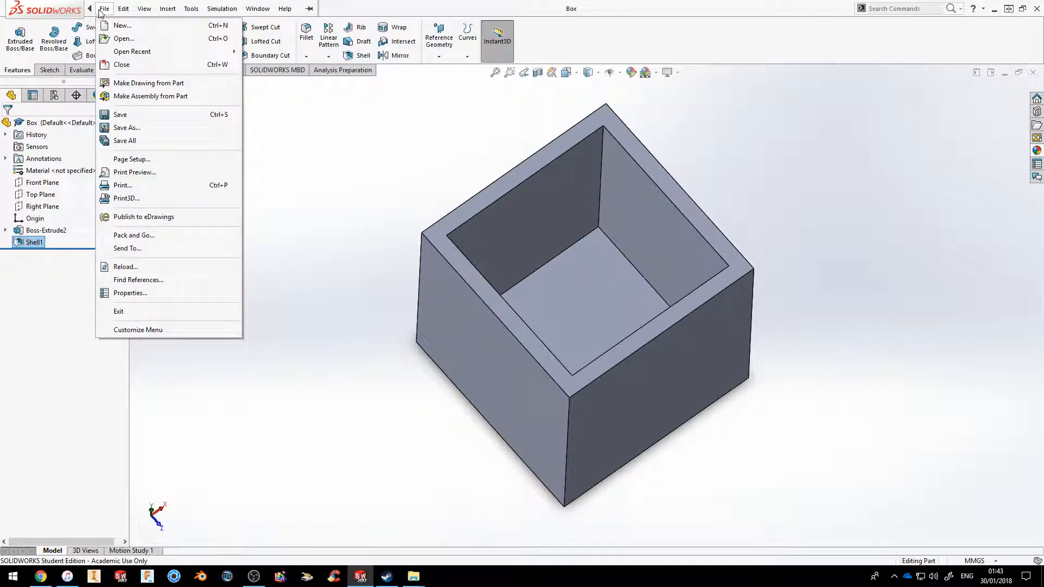
{"action": "left_click", "coordinate": [127, 128]}
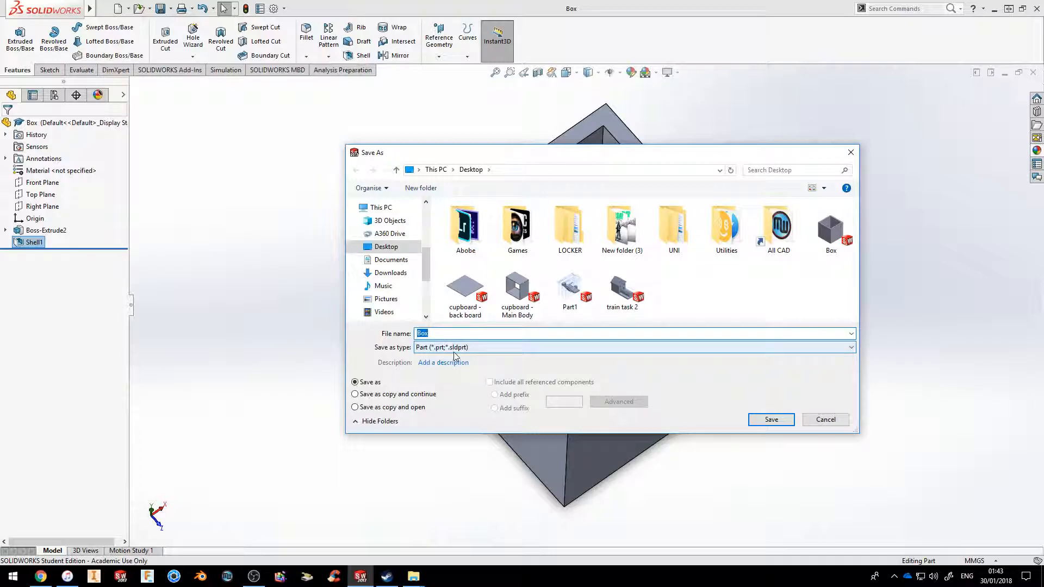
{"action": "left_click", "coordinate": [458, 348]}
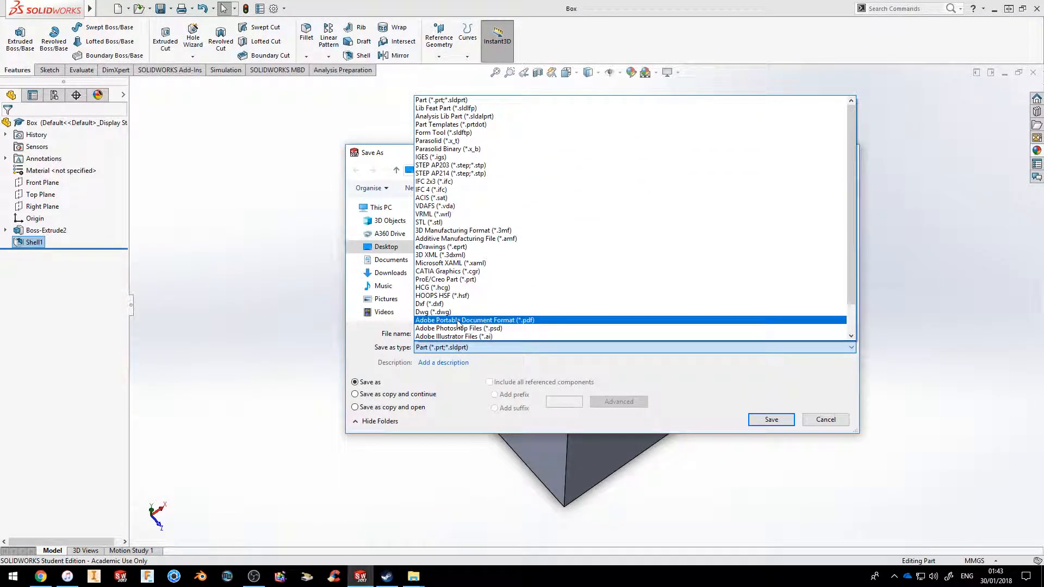
{"action": "scroll", "coordinate": [457, 337], "scroll_direction": "down", "scroll_amount": 2}
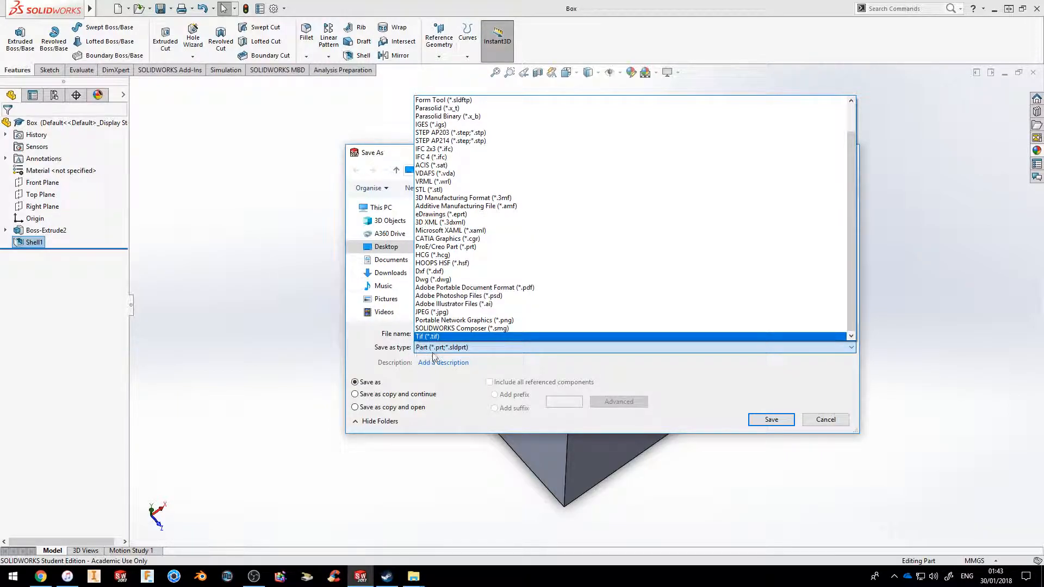
{"action": "left_click", "coordinate": [435, 190]}
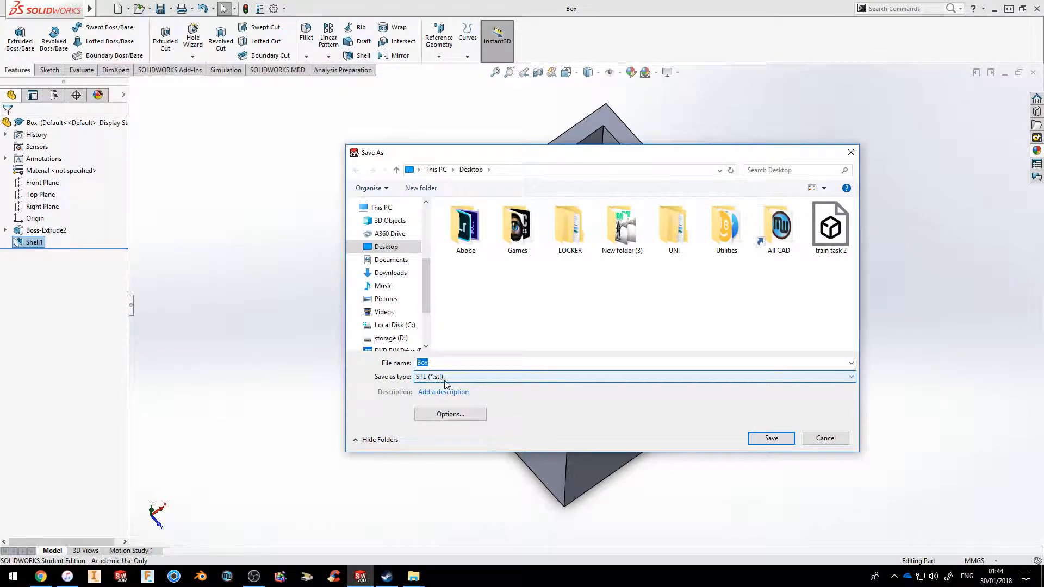
{"action": "left_click", "coordinate": [786, 438]}
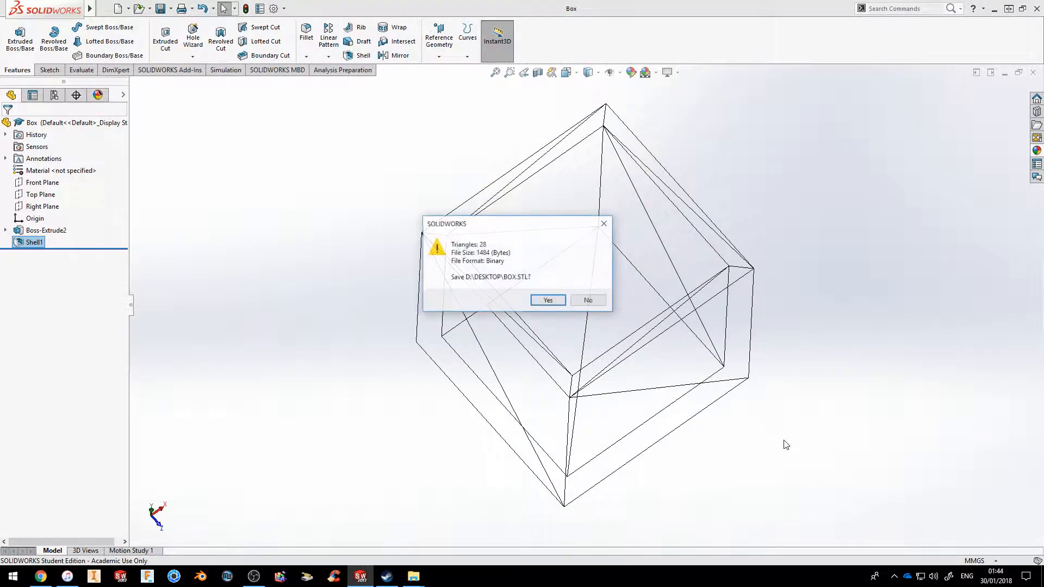
{"action": "left_click", "coordinate": [548, 302]}
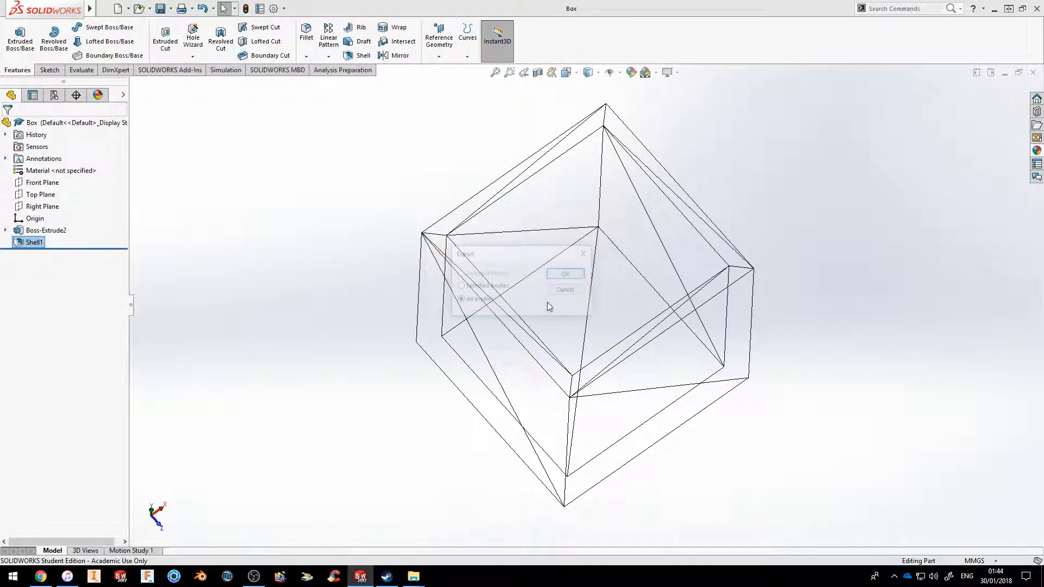
{"action": "left_click", "coordinate": [571, 274]}
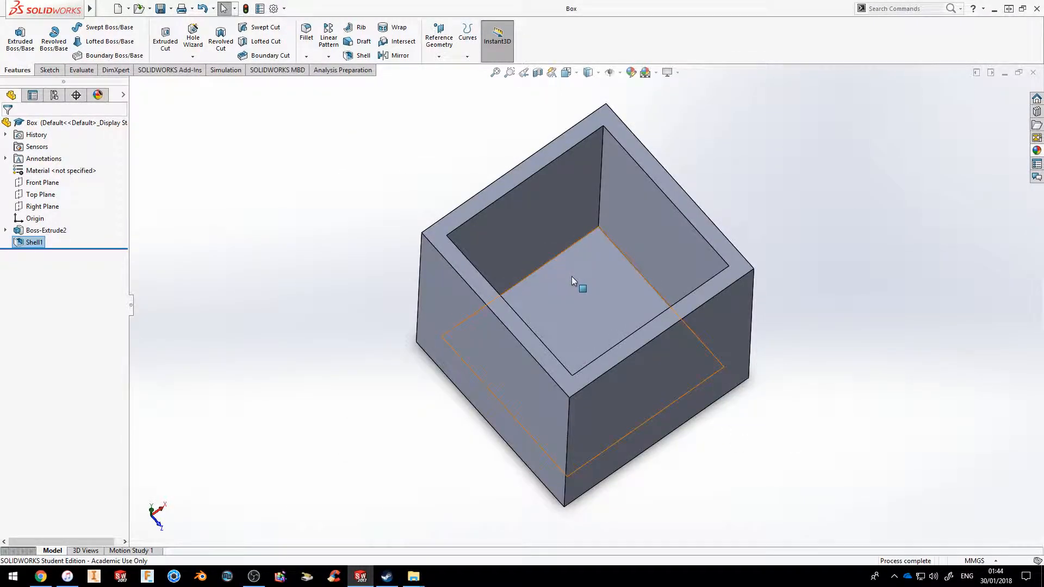
Step: Minimize the open windows and move the Box part and Box STL files side by side onto an empty desktop area
{"action": "left_click", "coordinate": [996, 12]}
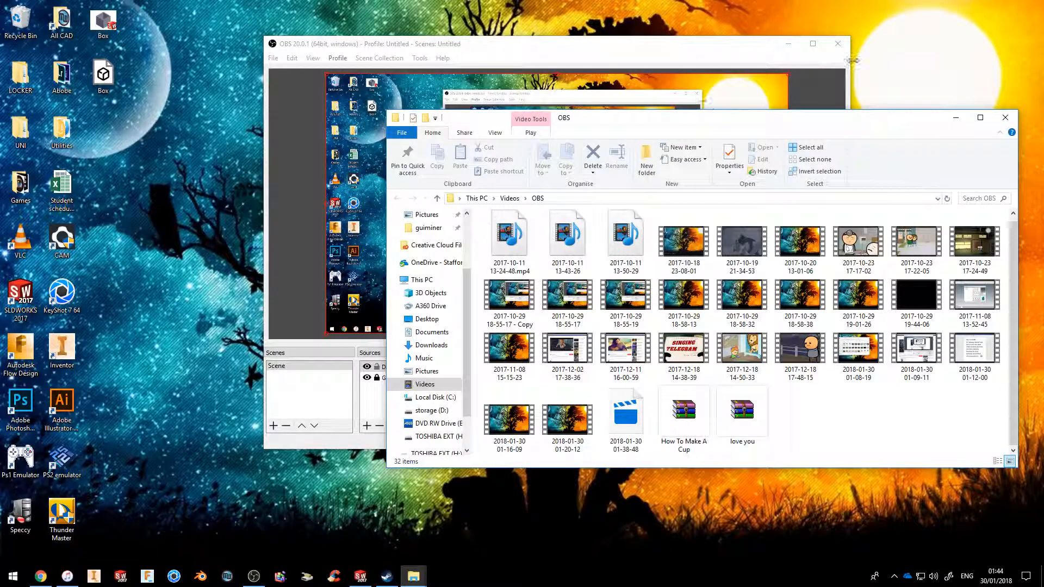
{"action": "left_click", "coordinate": [956, 123]}
{"action": "left_click", "coordinate": [788, 43]}
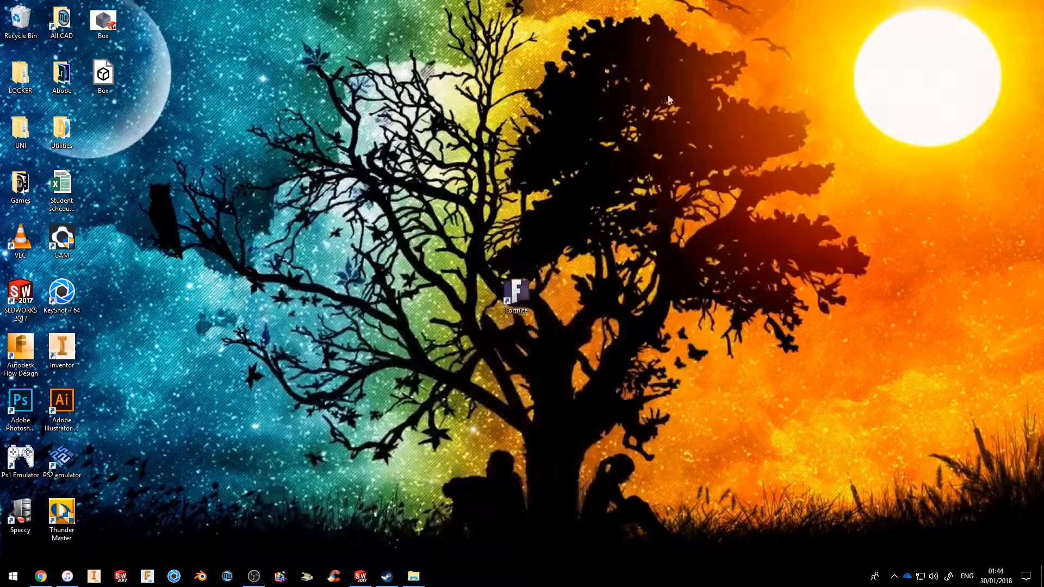
{"action": "left_click_drag", "start_coordinate": [103, 75], "coordinate": [312, 76]}
{"action": "left_click_drag", "start_coordinate": [114, 24], "coordinate": [280, 80]}
{"action": "left_click", "coordinate": [294, 194]}
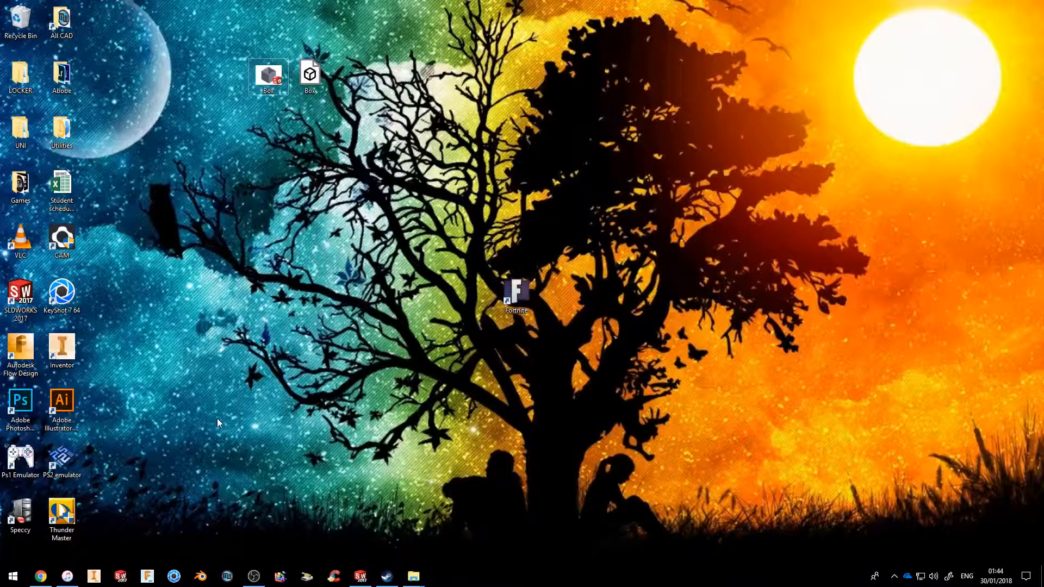
Step: Open the MakerBot software, move its window clear of the desktop files and load the Box STL onto the build plate
{"action": "left_click", "coordinate": [223, 581]}
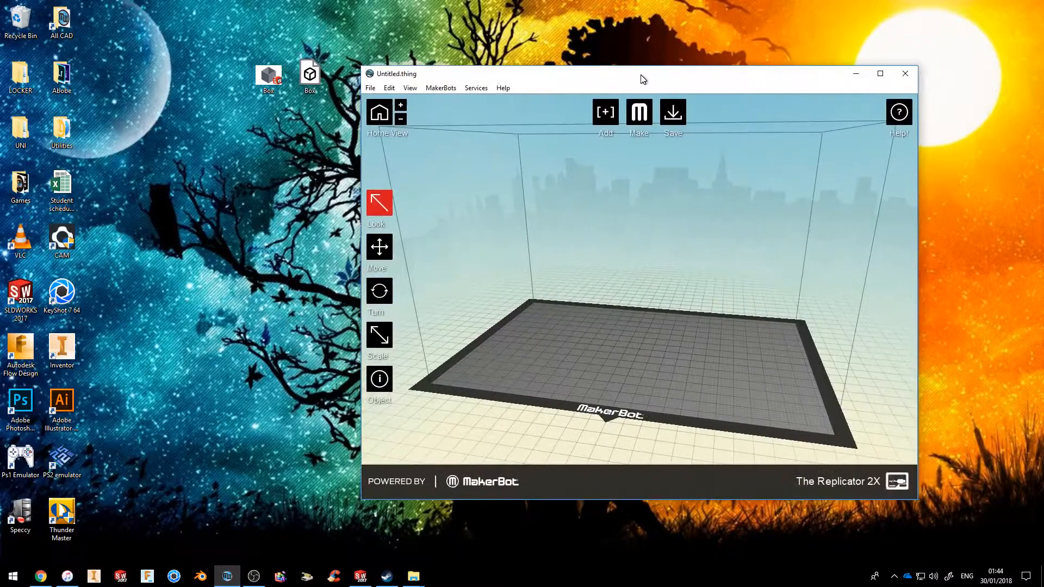
{"action": "left_click_drag", "start_coordinate": [643, 77], "coordinate": [736, 25]}
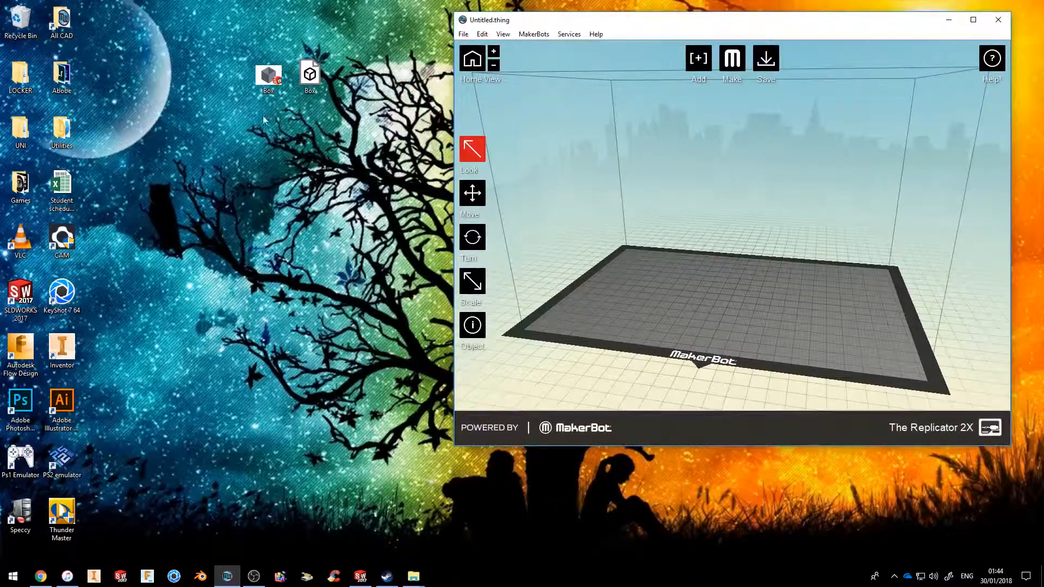
{"action": "left_click_drag", "start_coordinate": [309, 76], "coordinate": [725, 315]}
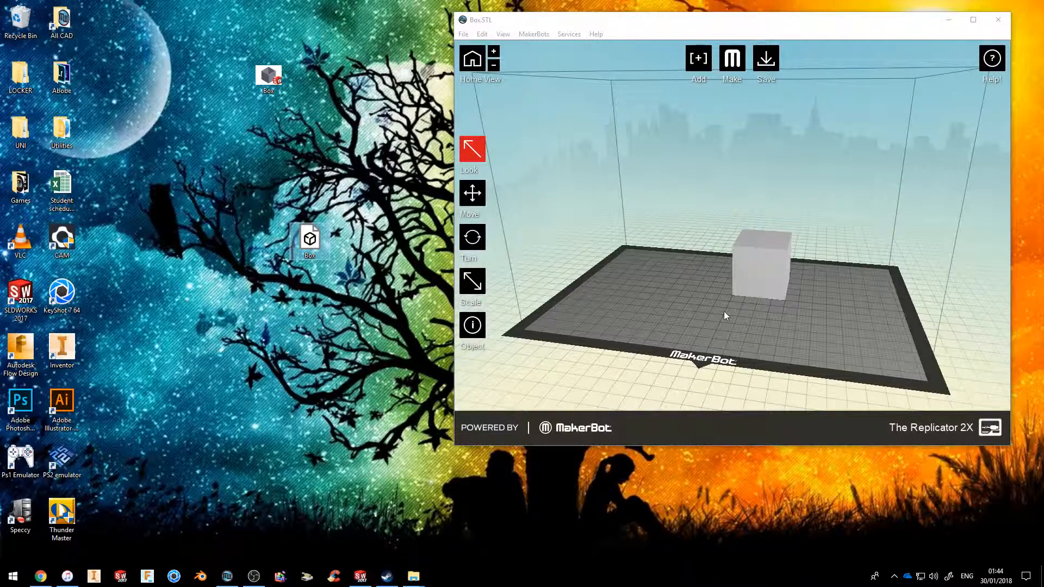
Step: Rotate the box -90° about the X axis on the build plate so its open side faces up
{"action": "left_click_drag", "start_coordinate": [807, 254], "coordinate": [779, 288]}
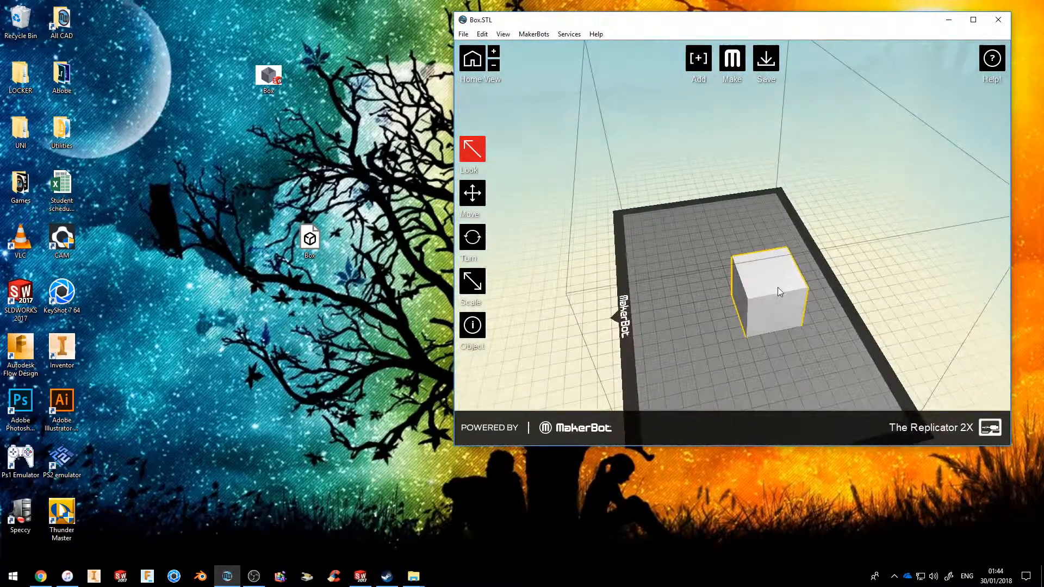
{"action": "left_click", "coordinate": [472, 238]}
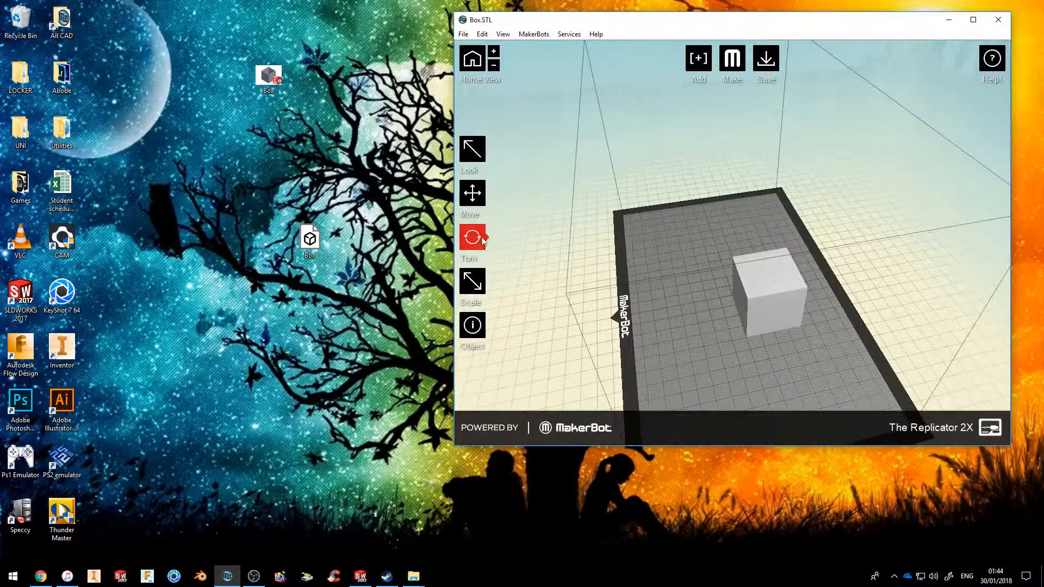
{"action": "left_click", "coordinate": [749, 287]}
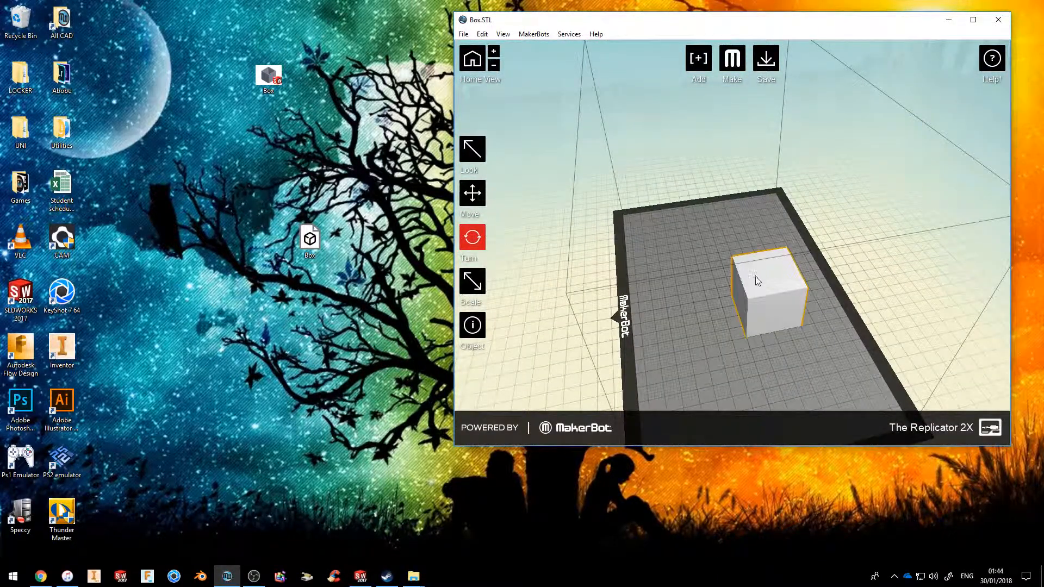
{"action": "left_click", "coordinate": [482, 243]}
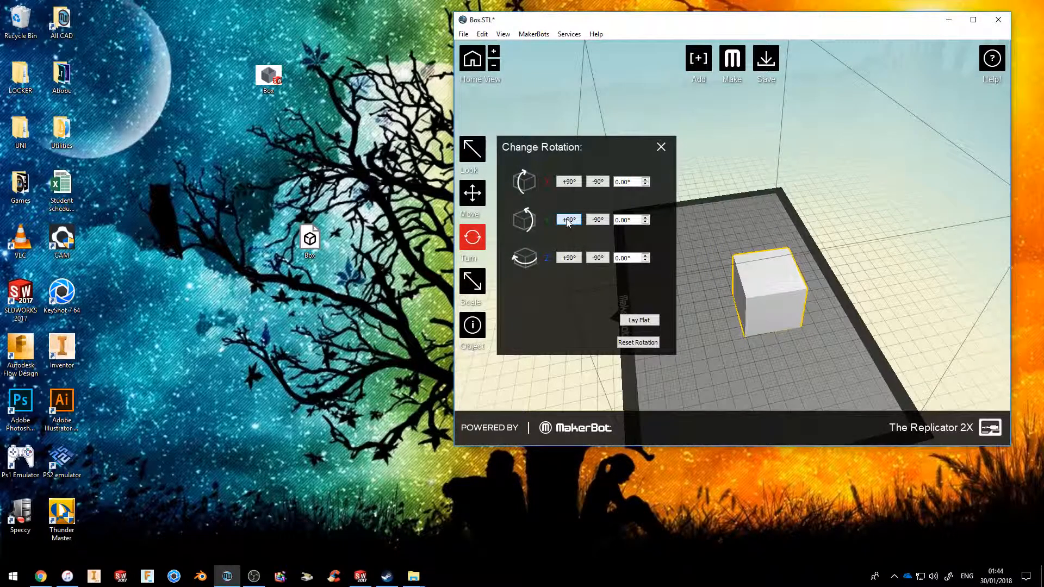
{"action": "left_click", "coordinate": [595, 182]}
{"action": "left_click", "coordinate": [569, 182]}
{"action": "left_click", "coordinate": [598, 182]}
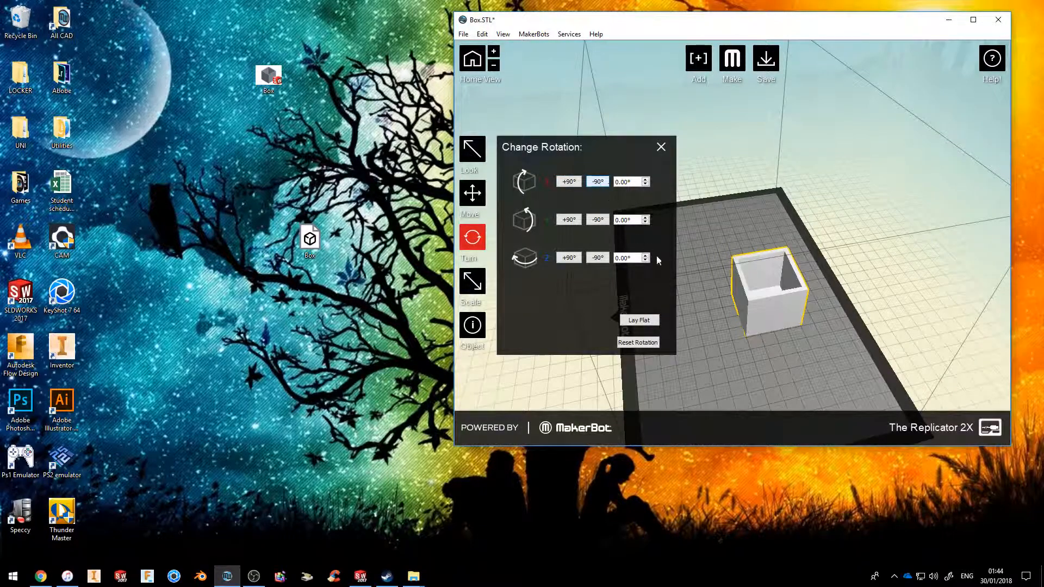
{"action": "left_click_drag", "start_coordinate": [713, 311], "coordinate": [681, 267]}
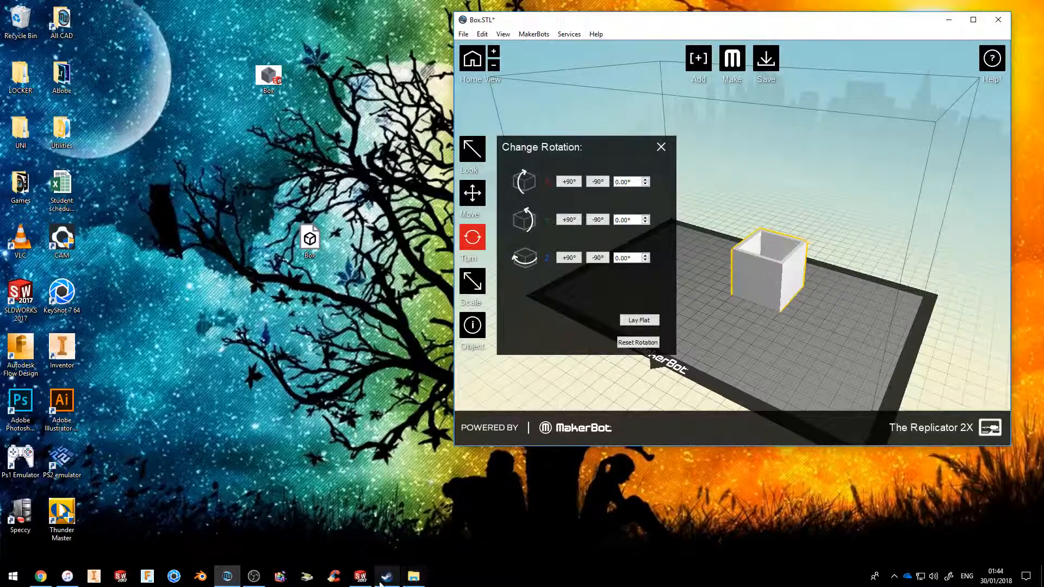
Step: Switch to SOLIDWORKS and undo the shell on the Box part
{"action": "left_click", "coordinate": [361, 577]}
{"action": "middle_click_drag", "start_coordinate": [495, 363], "coordinate": [518, 389]}
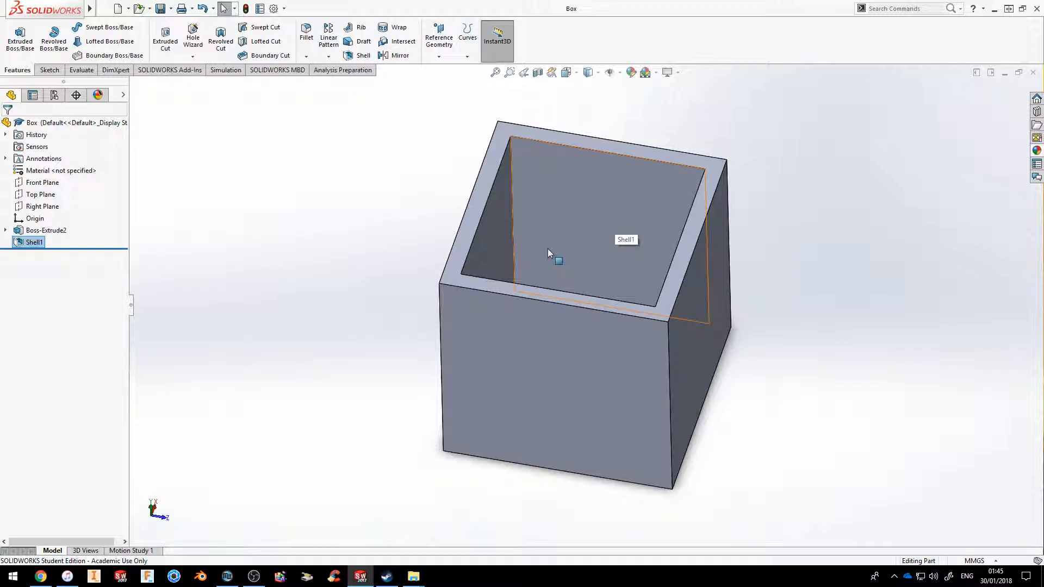
{"action": "key", "text": "ctrl+z"}
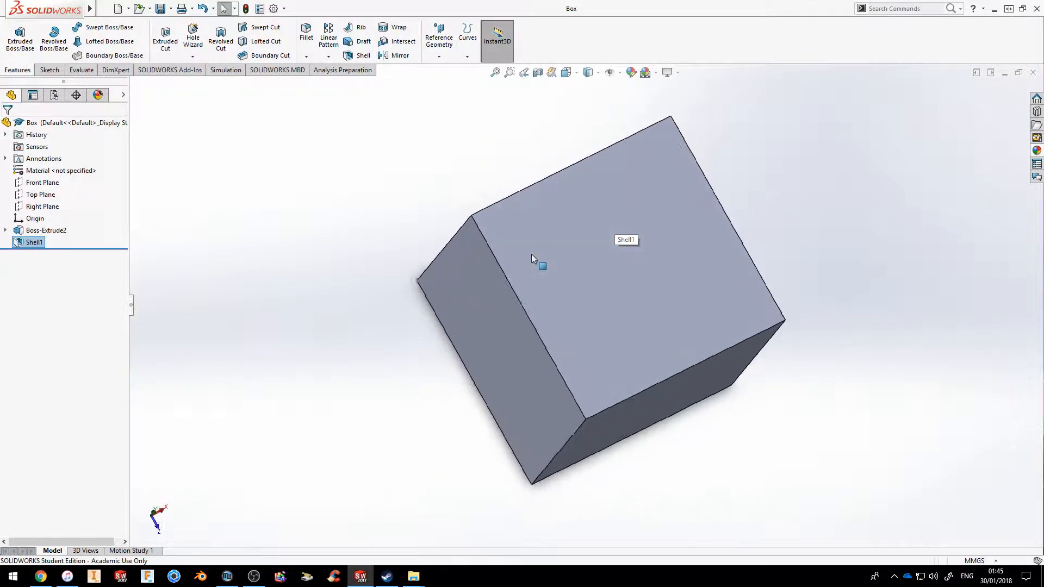
{"action": "middle_click_drag", "start_coordinate": [589, 258], "coordinate": [634, 179]}
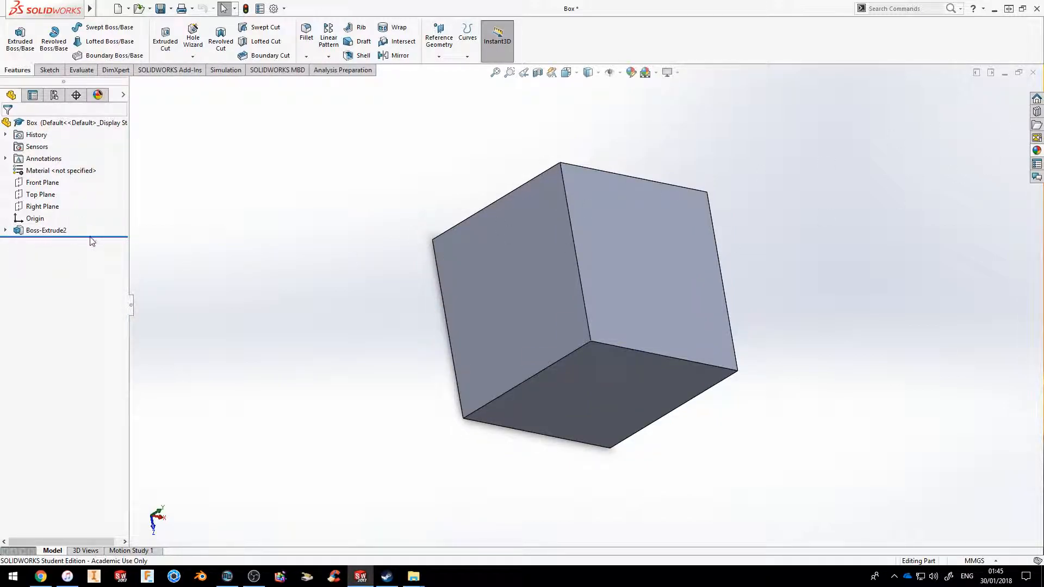
Step: Delete the cube's extrusion and its remaining sketch from the Box part
{"action": "left_click", "coordinate": [49, 232]}
{"action": "key", "text": "Delete"}
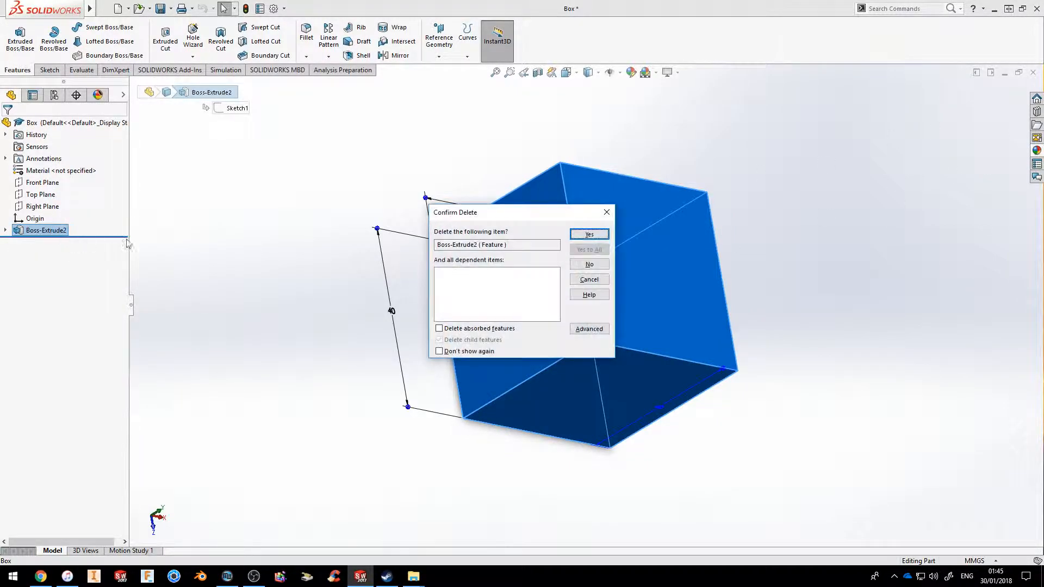
{"action": "key", "text": "Return"}
{"action": "left_click", "coordinate": [36, 231]}
{"action": "key", "text": "Delete"}
{"action": "key", "text": "Return"}
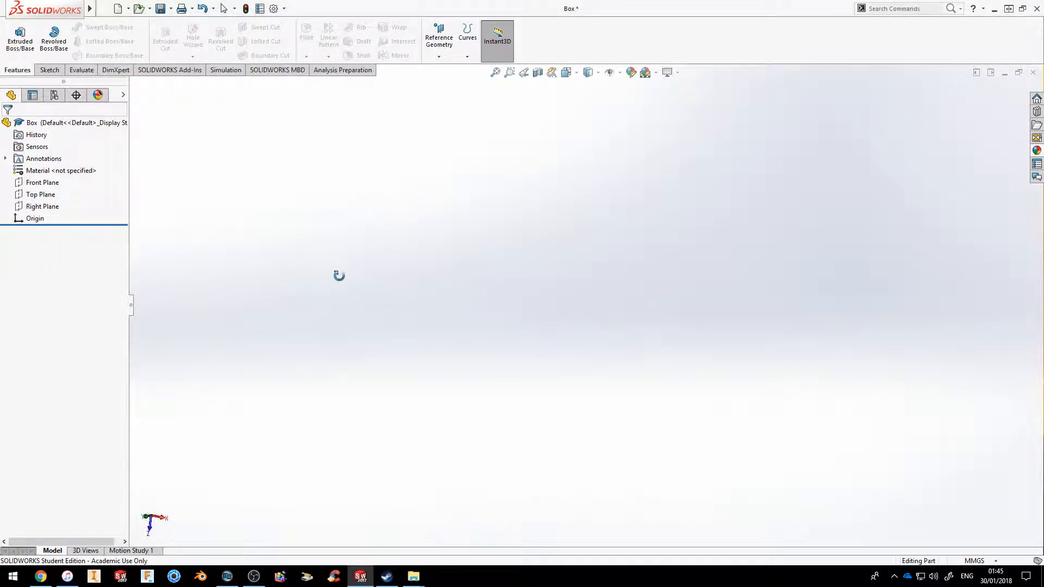
Step: Start a new sketch on the Top Plane
{"action": "left_click", "coordinate": [47, 71]}
{"action": "middle_click_drag", "start_coordinate": [538, 279], "coordinate": [349, 203]}
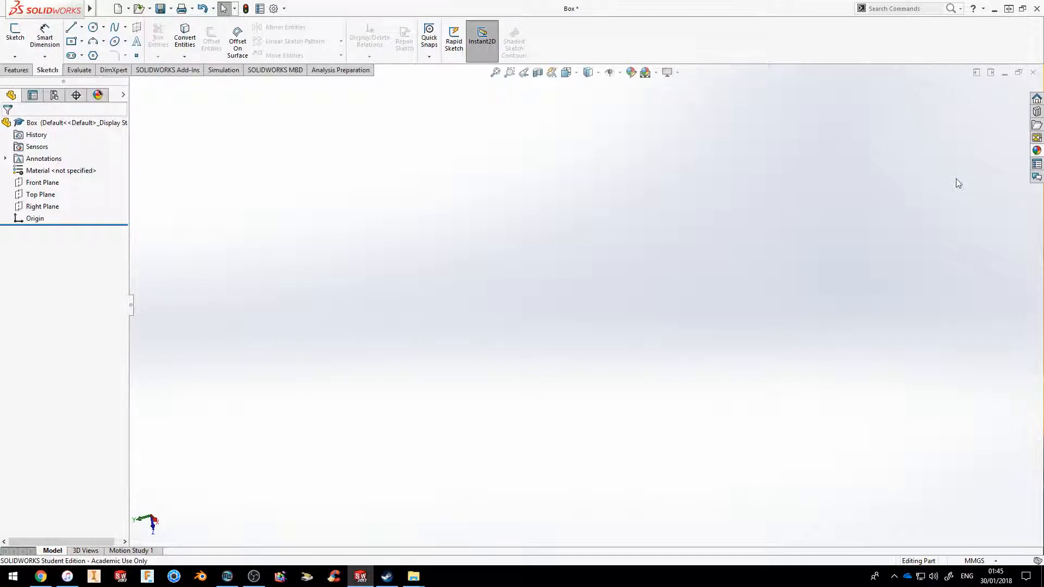
{"action": "left_click", "coordinate": [128, 8]}
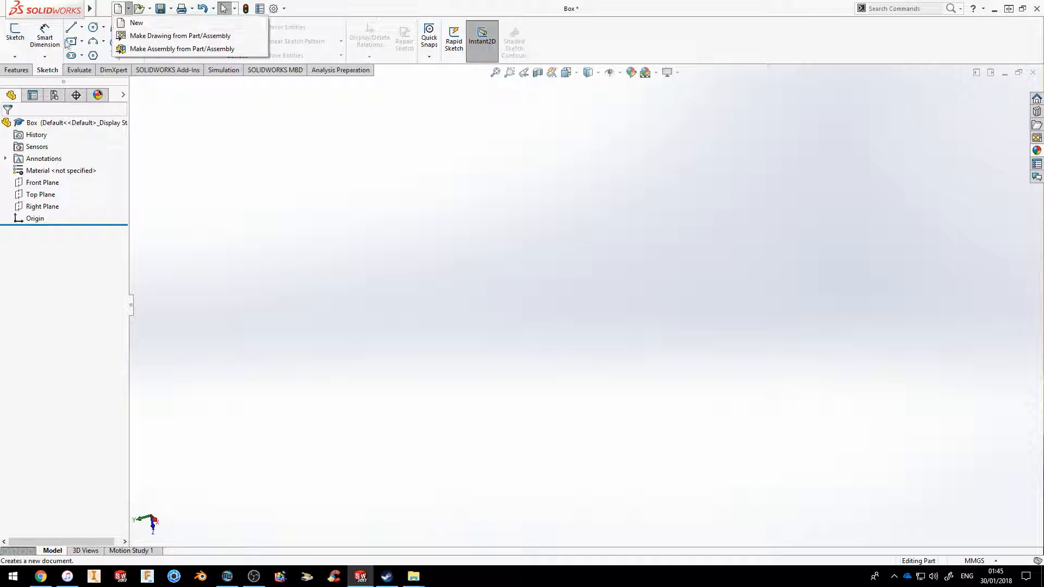
{"action": "left_click", "coordinate": [15, 33]}
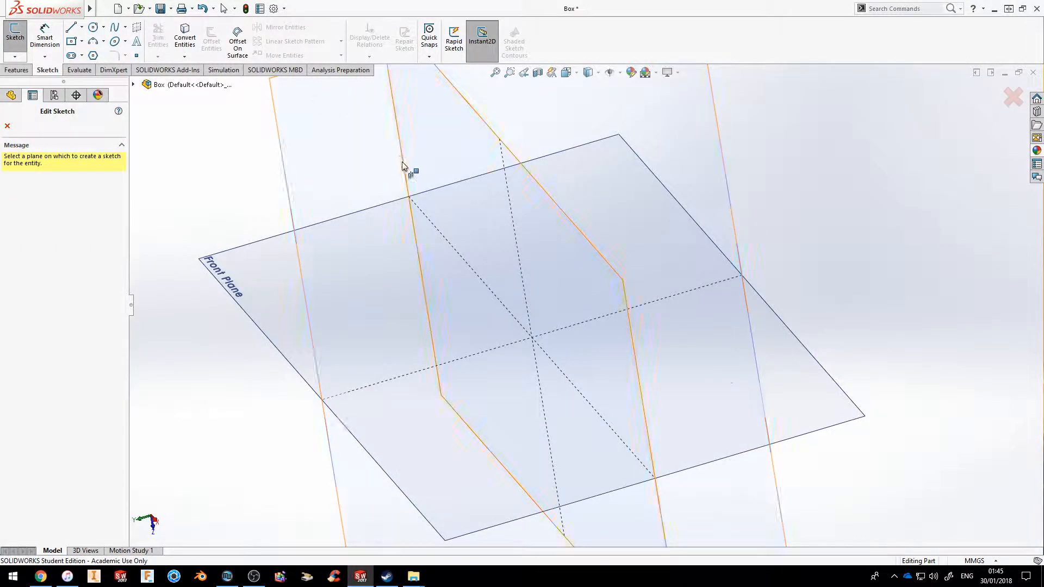
{"action": "middle_click_drag", "start_coordinate": [435, 161], "coordinate": [489, 227]}
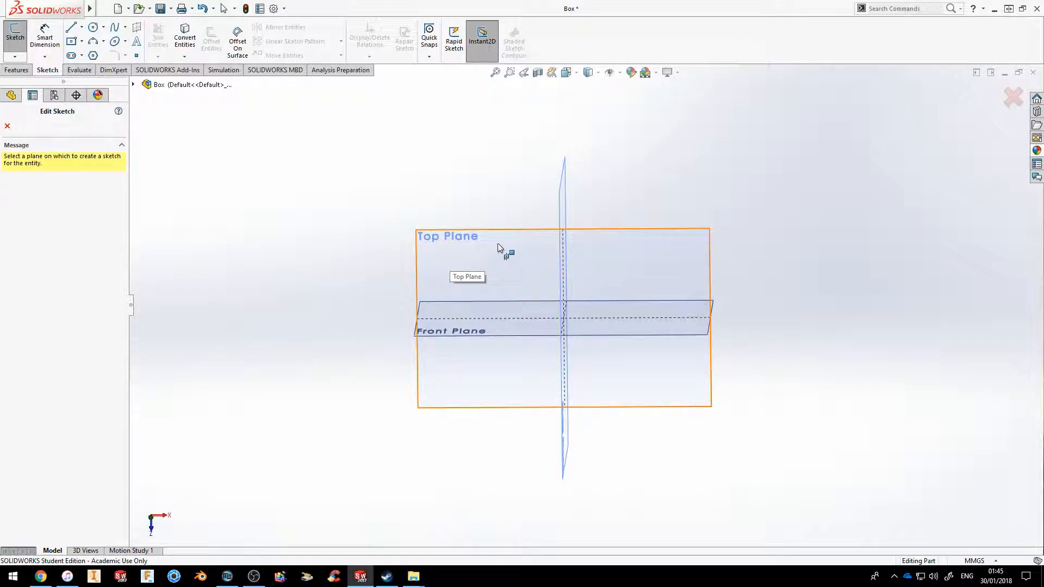
{"action": "middle_click_drag", "start_coordinate": [435, 197], "coordinate": [437, 198]}
{"action": "left_click", "coordinate": [481, 242]}
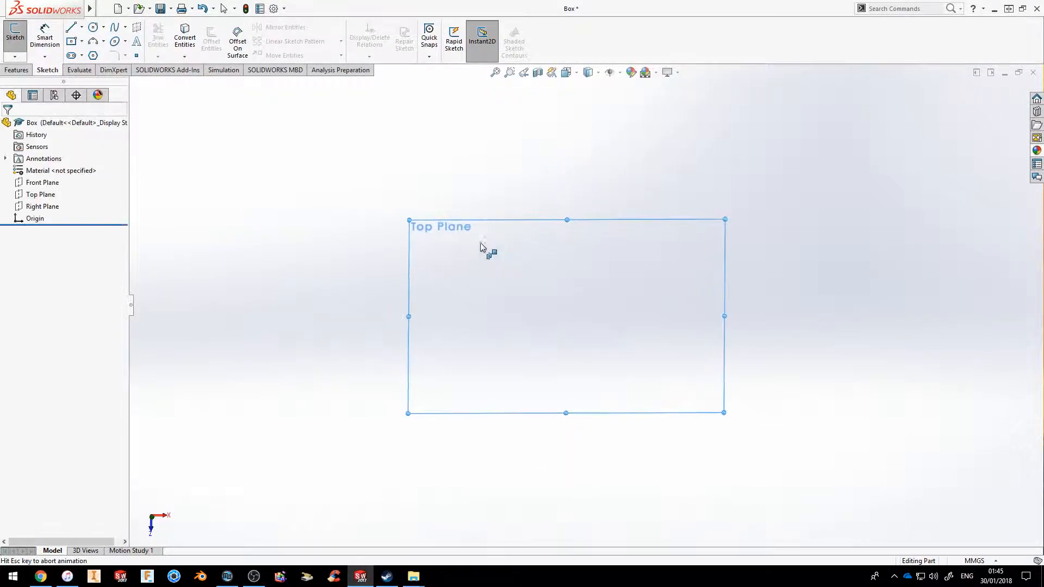
Step: Sketch a vertical line about 62 mm long upward from the origin
{"action": "left_click", "coordinate": [71, 29]}
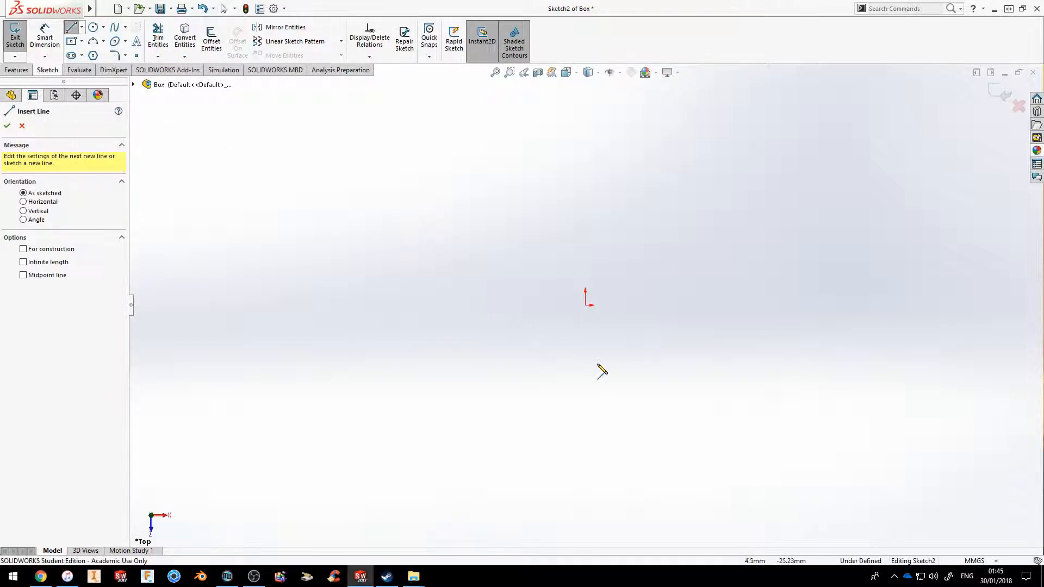
{"action": "left_click", "coordinate": [586, 305]}
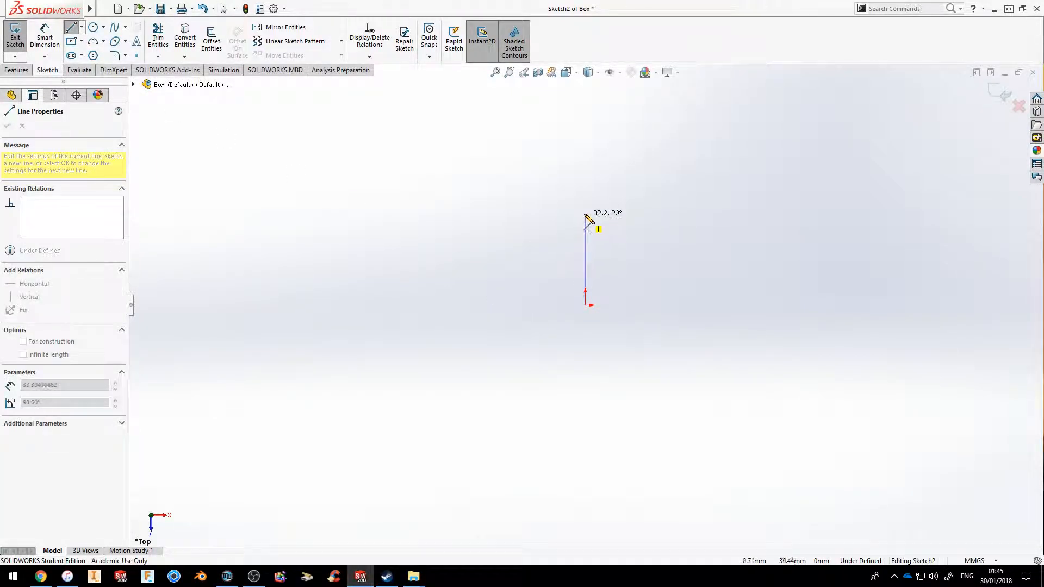
{"action": "left_click", "coordinate": [585, 163]}
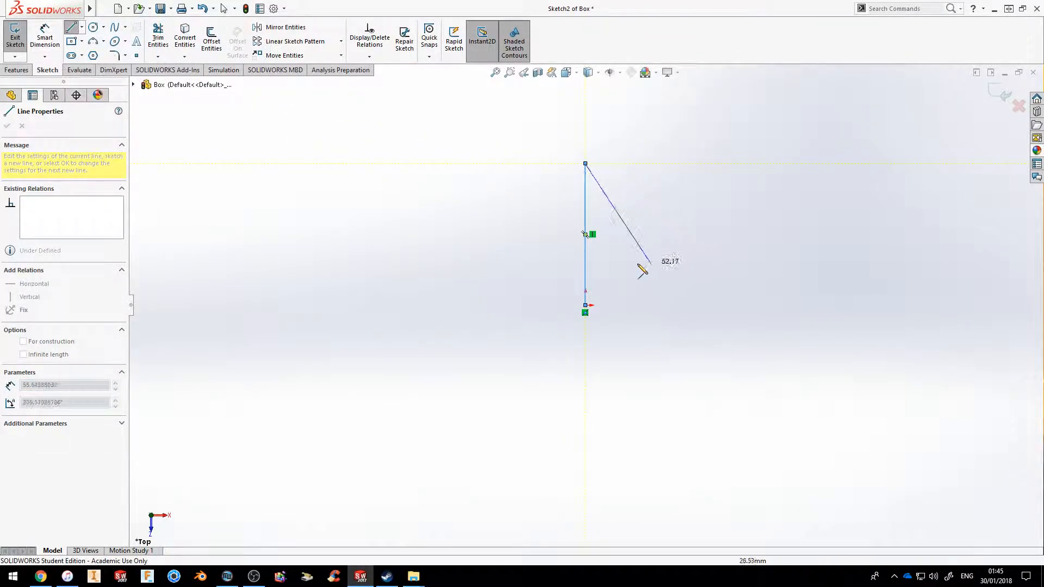
Step: Dimension the vertical line and set its length to 50 mm
{"action": "left_click", "coordinate": [47, 36]}
{"action": "left_click", "coordinate": [585, 223]}
{"action": "left_click", "coordinate": [738, 229]}
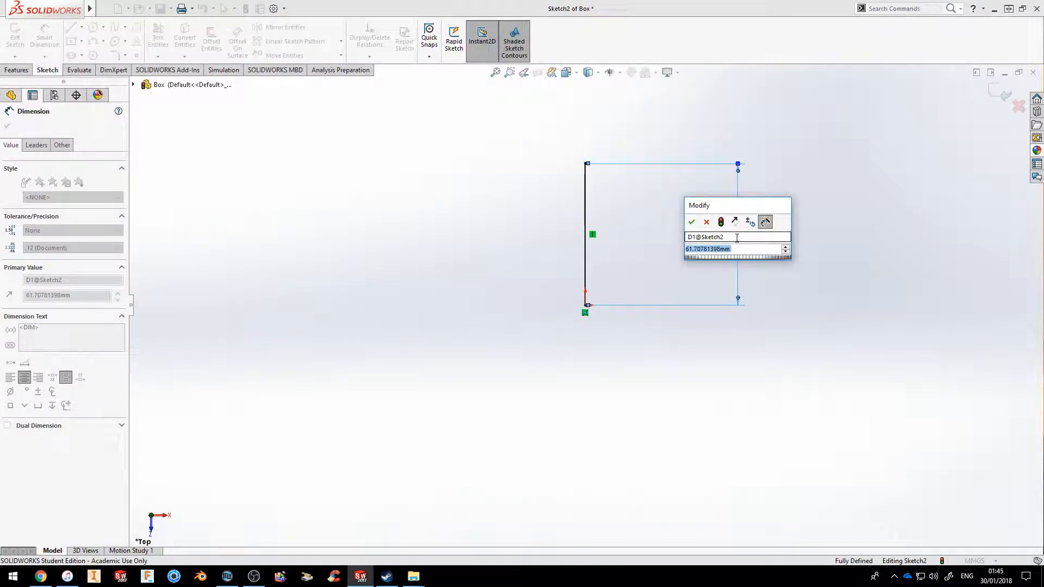
{"action": "type", "text": "50"}
{"action": "key", "text": "Return"}
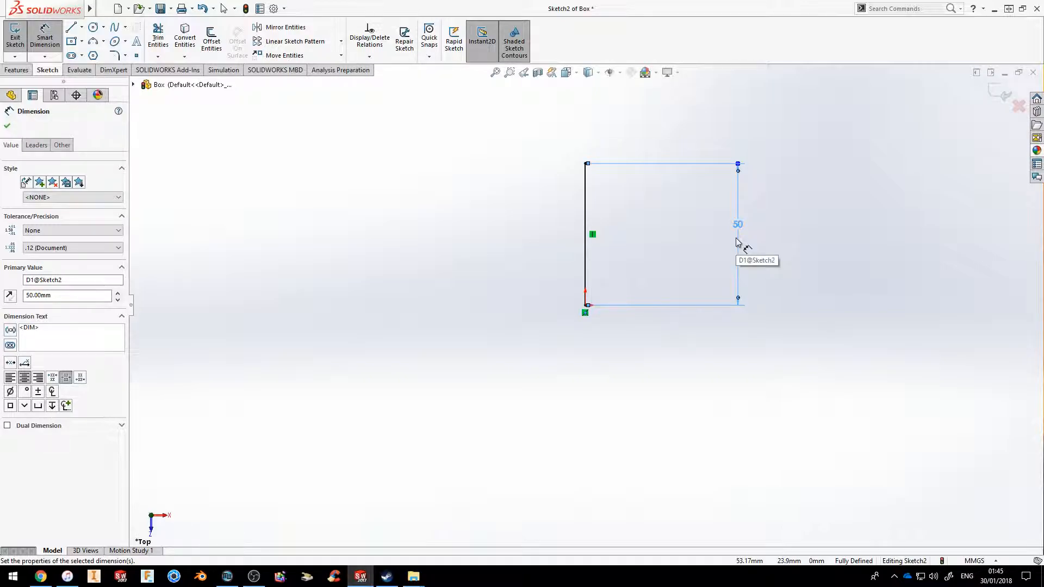
Step: Change the vertical line's length dimension to 60 mm
{"action": "double_click", "coordinate": [738, 225]}
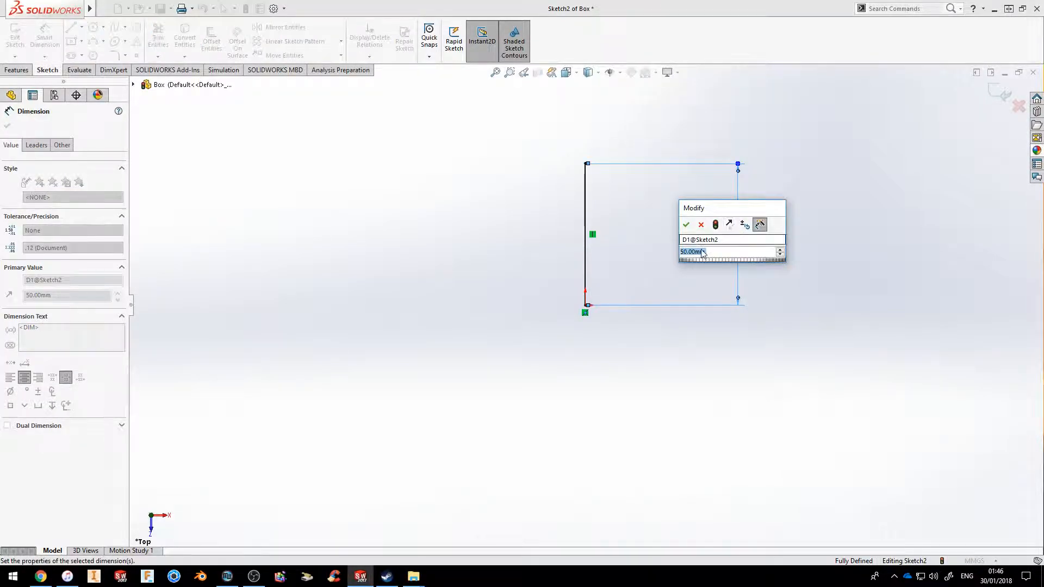
{"action": "type", "text": "60"}
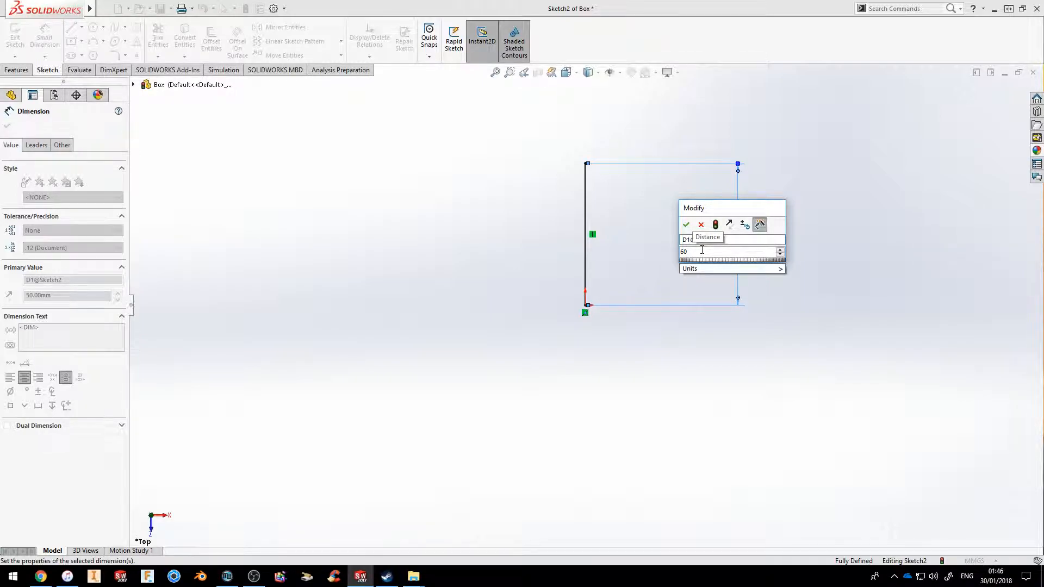
{"action": "key", "text": "Return"}
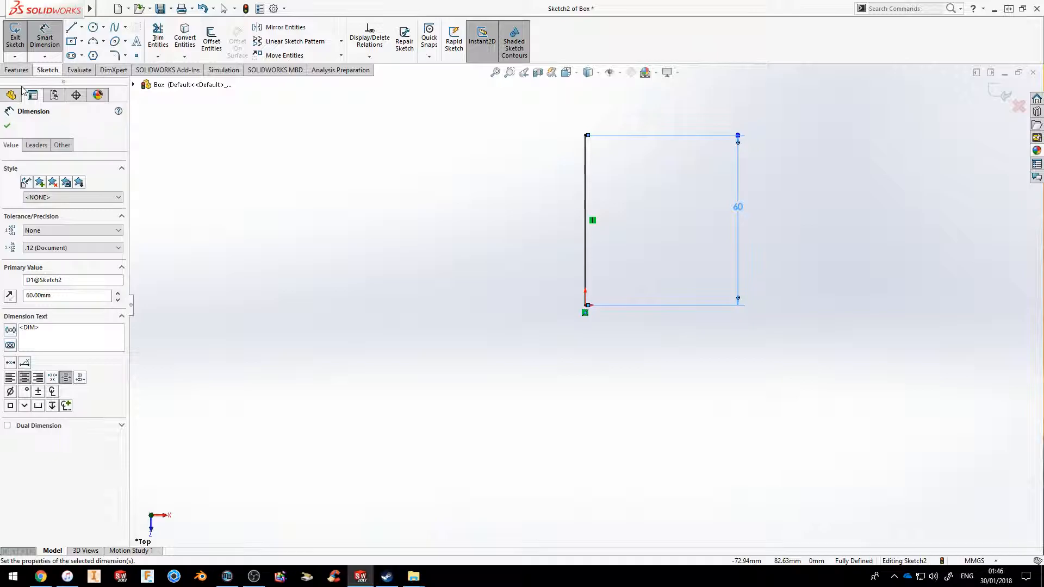
Step: Sketch connected lines from the origin: horizontally left, vertically up to a height of about 49 mm, and horizontally left again
{"action": "left_click", "coordinate": [72, 30]}
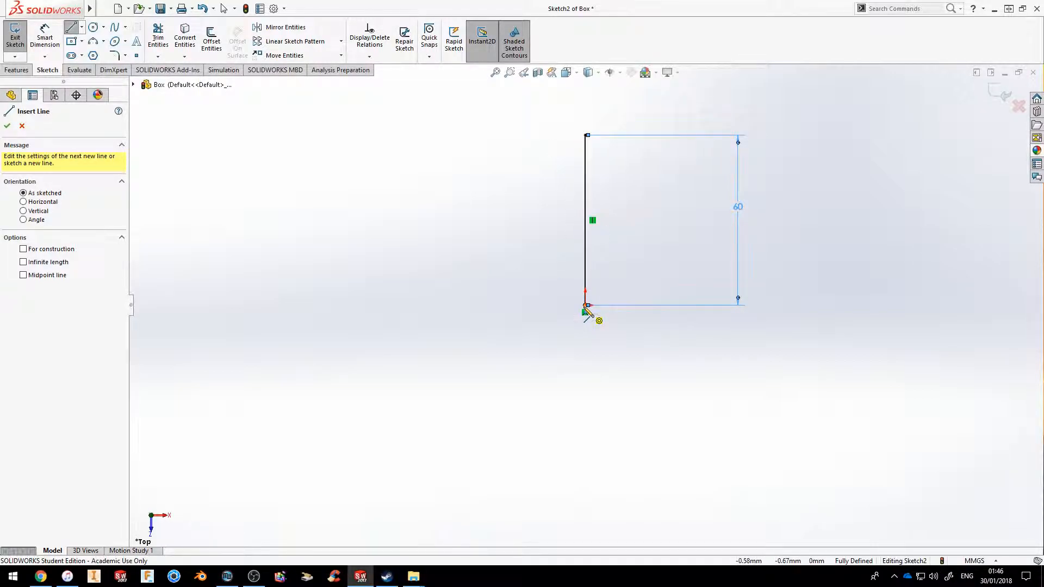
{"action": "left_click", "coordinate": [585, 306]}
{"action": "left_click", "coordinate": [520, 305]}
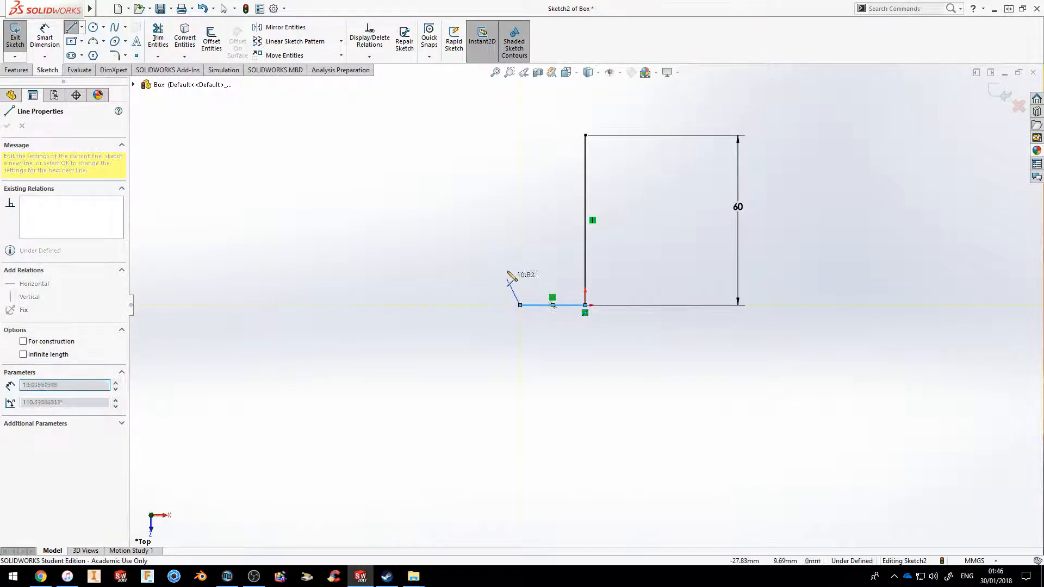
{"action": "left_click", "coordinate": [520, 164]}
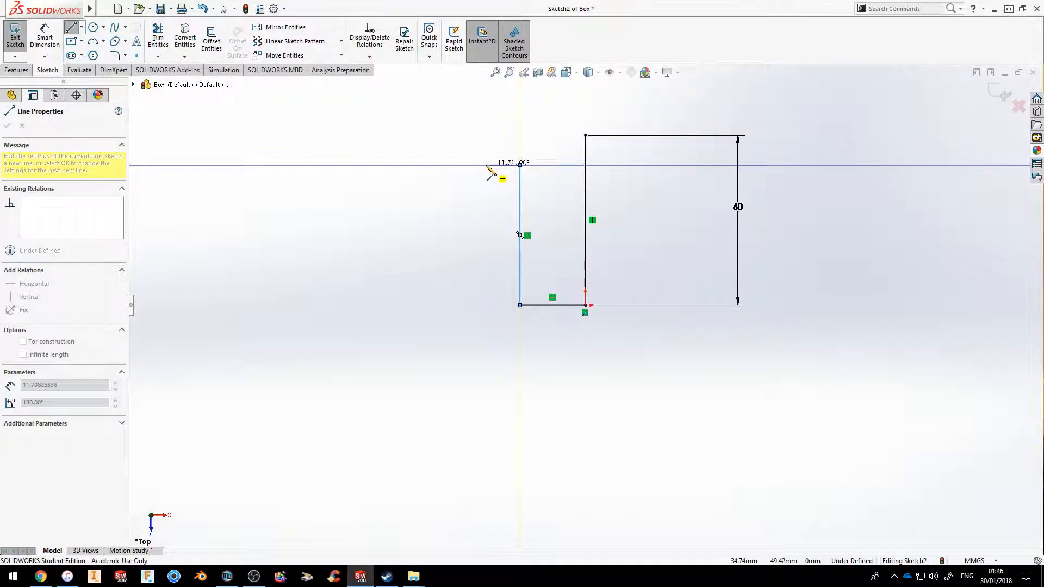
{"action": "left_click", "coordinate": [468, 165]}
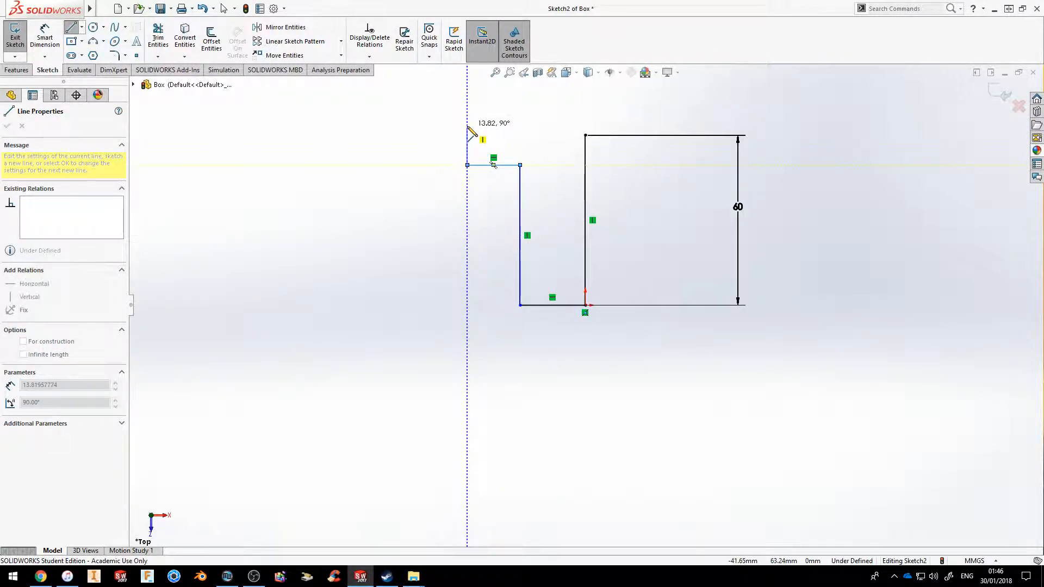
{"action": "key", "text": "Escape"}
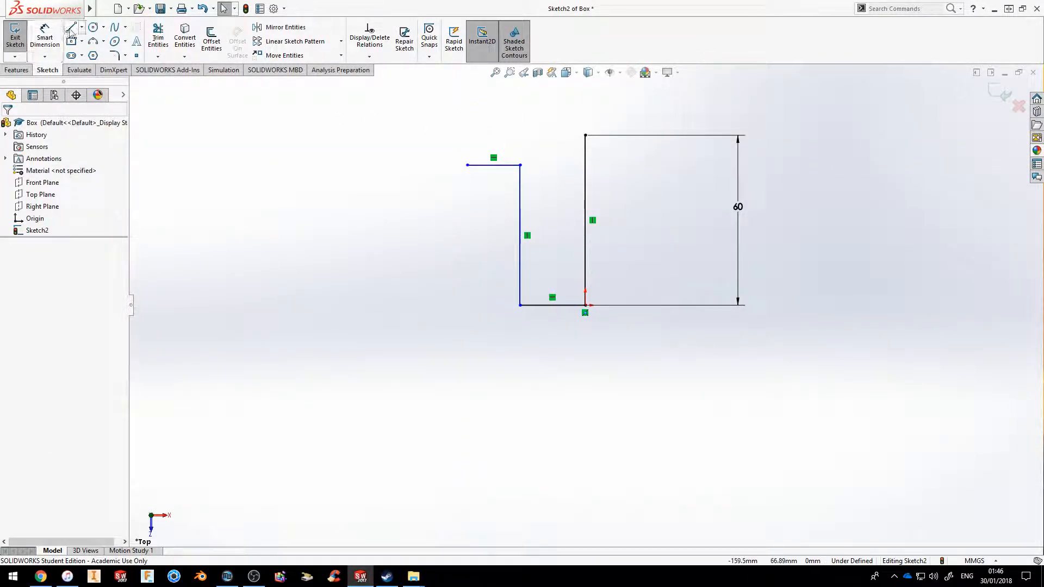
{"action": "left_click", "coordinate": [104, 43]}
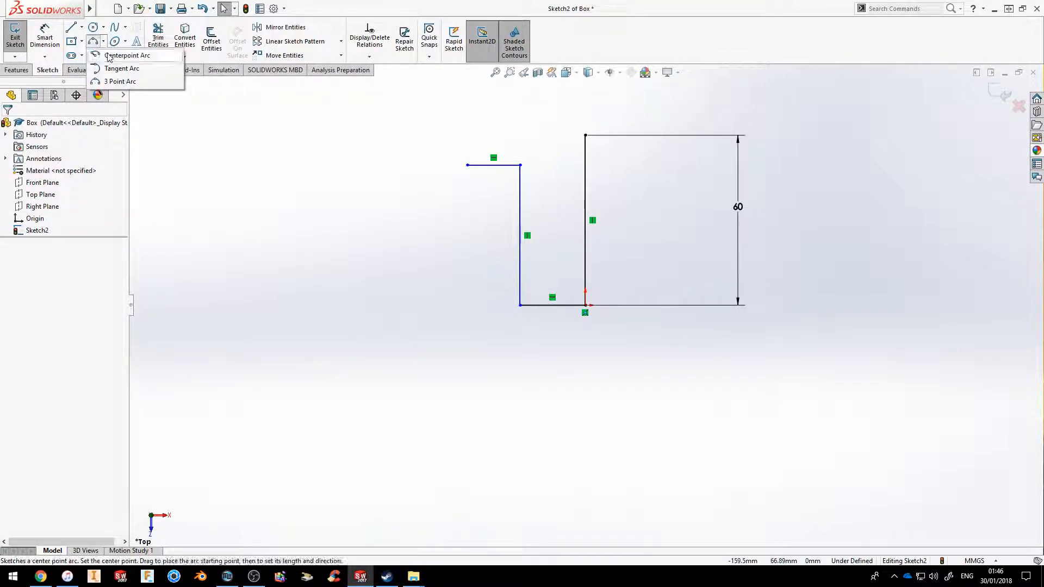
{"action": "left_click", "coordinate": [109, 81]}
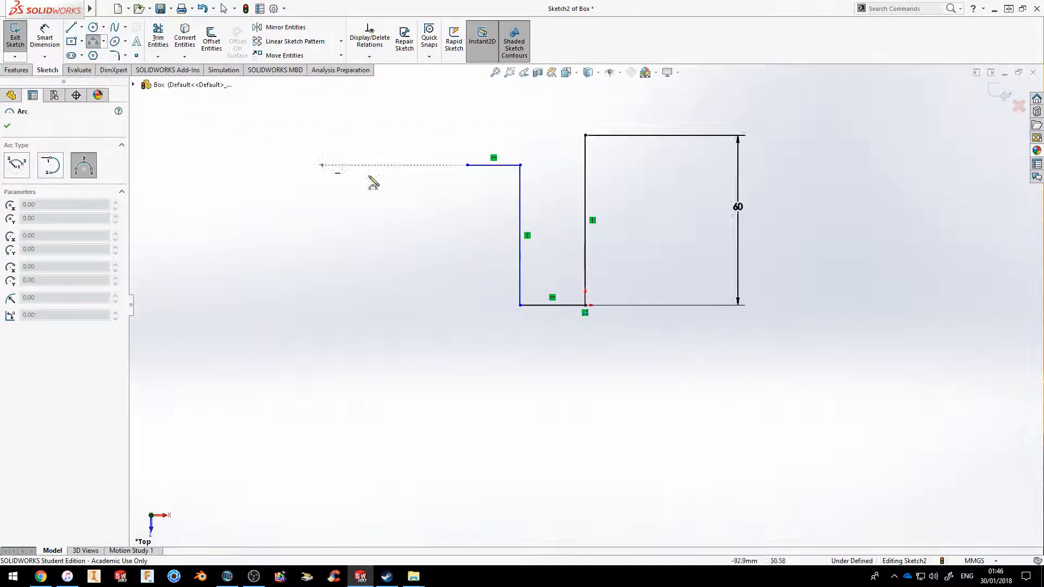
{"action": "left_click", "coordinate": [468, 165]}
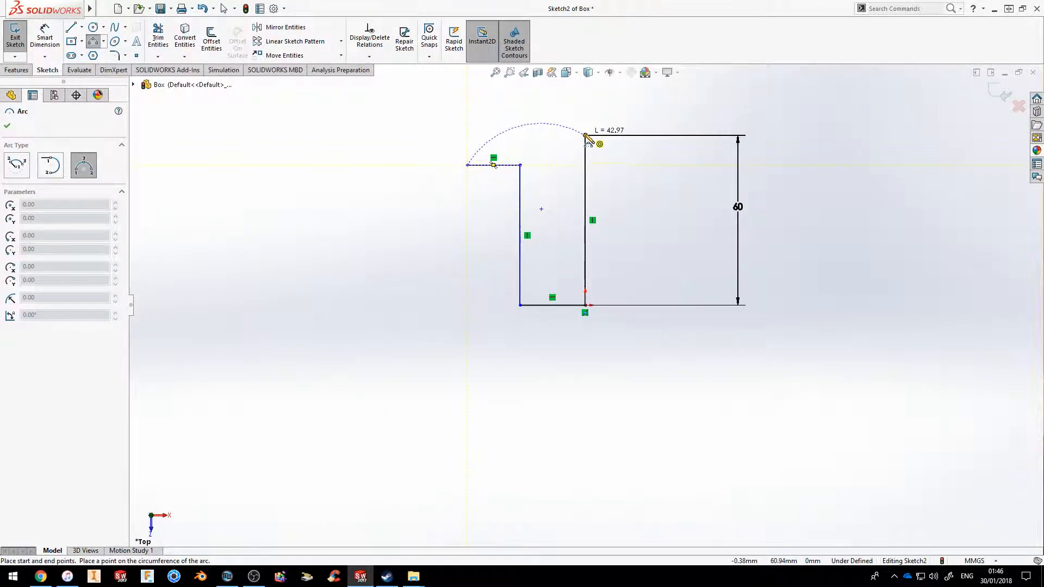
{"action": "left_click", "coordinate": [585, 135]}
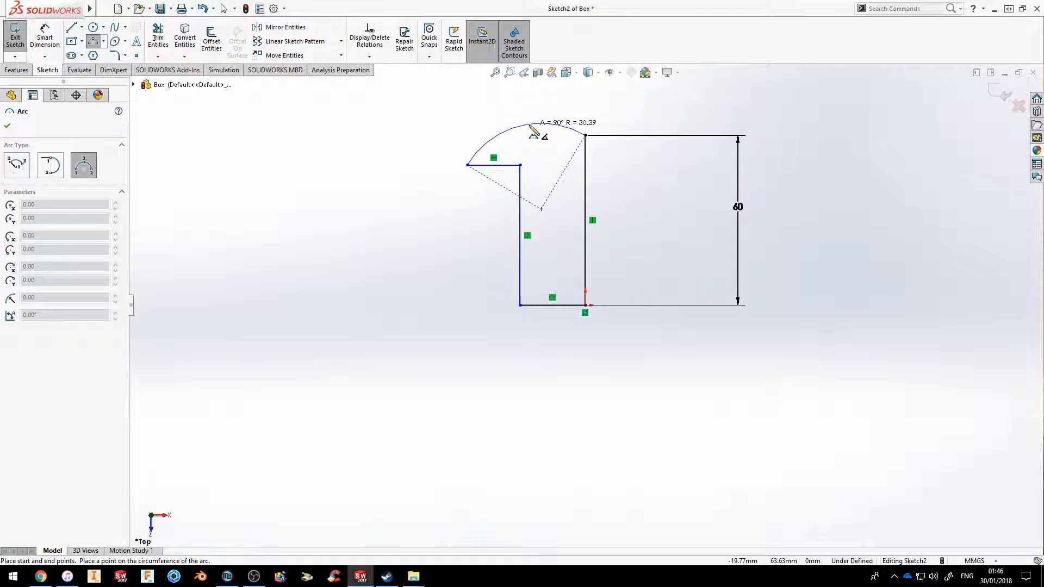
{"action": "left_click", "coordinate": [523, 134]}
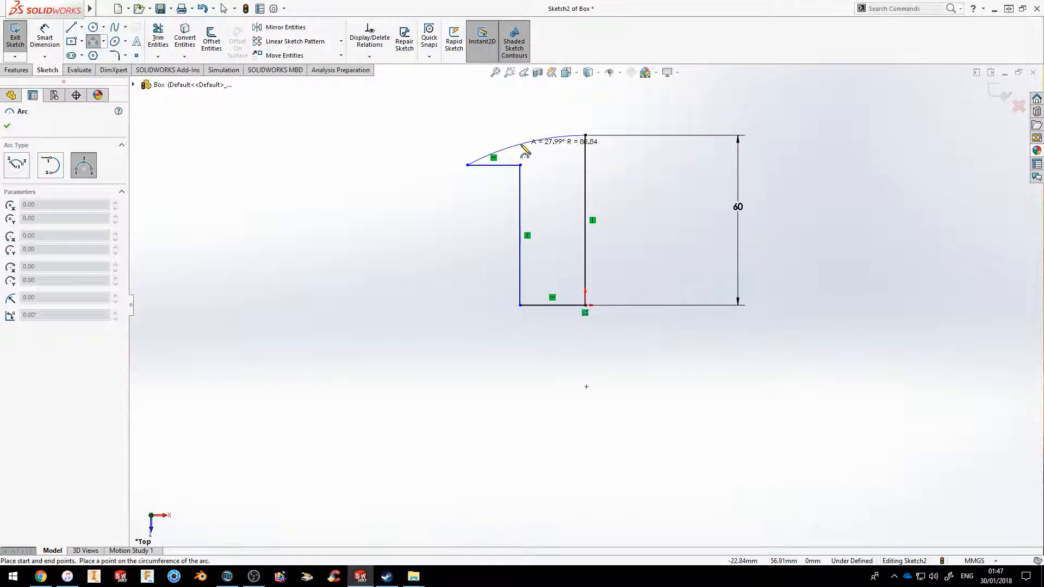
{"action": "key", "text": "Escape"}
Step: Dimension the upper short horizontal line and set its length to 15 mm
{"action": "left_click", "coordinate": [47, 36]}
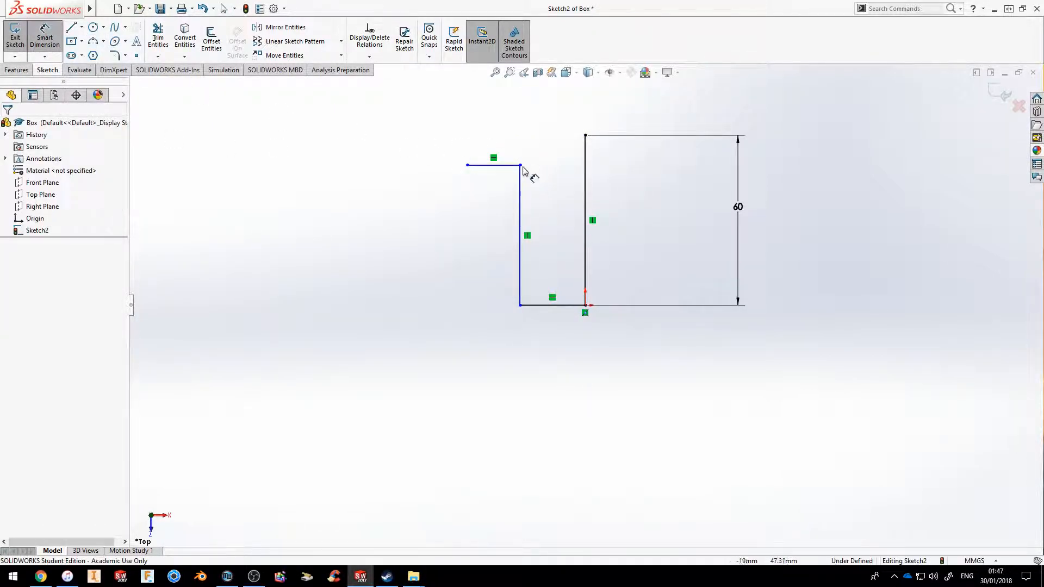
{"action": "left_click", "coordinate": [500, 168]}
{"action": "left_click", "coordinate": [508, 381]}
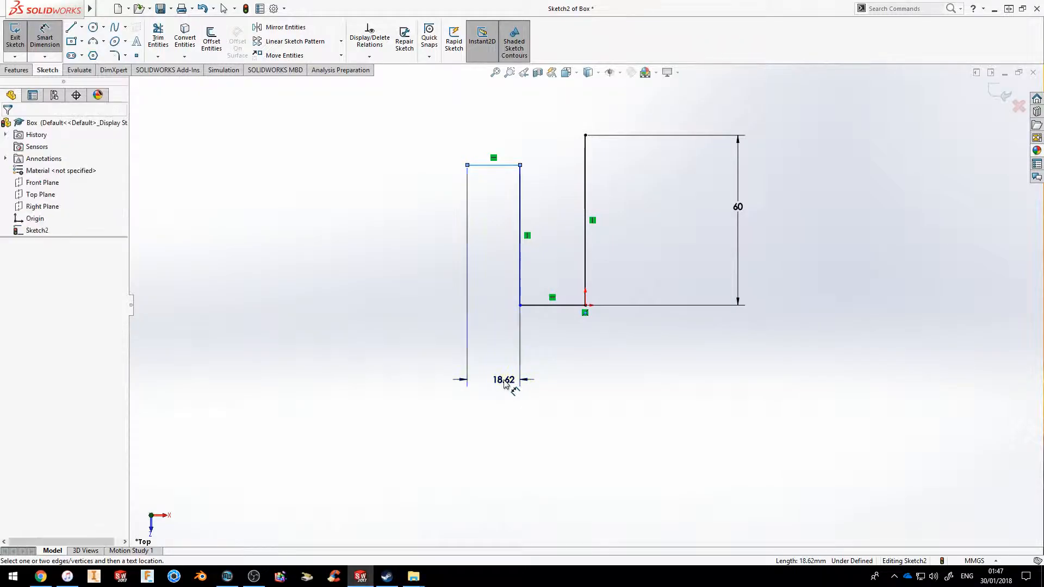
{"action": "type", "text": "1"}
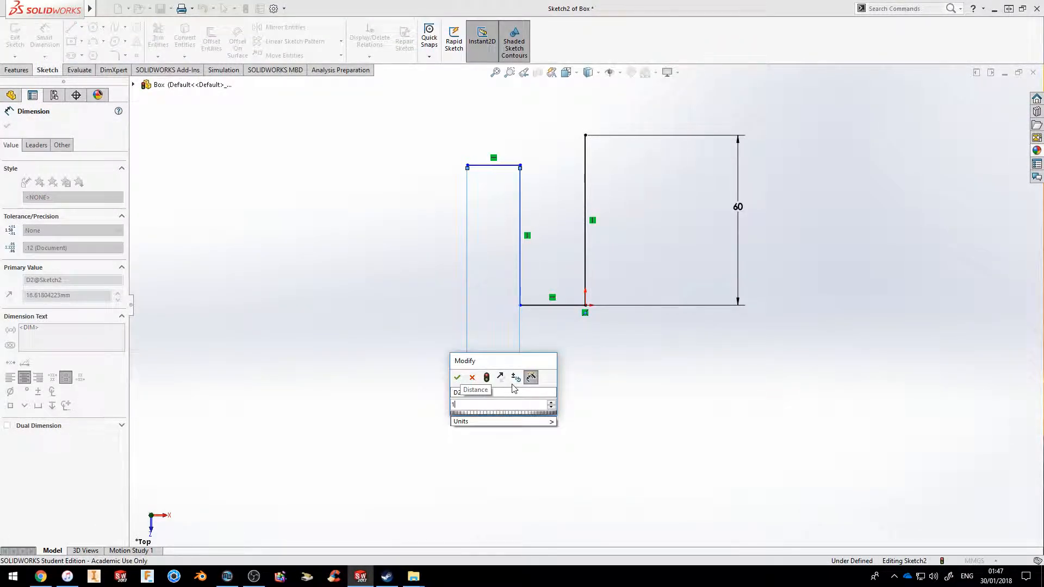
{"action": "type", "text": "5"}
{"action": "key", "text": "Return"}
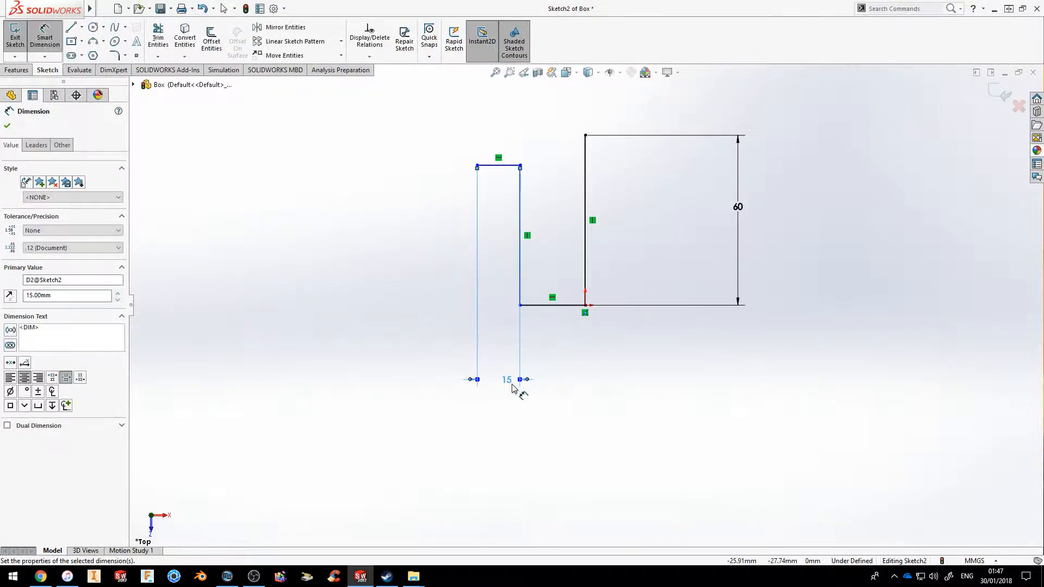
Step: Change the upper short horizontal line's length dimension to 10 mm
{"action": "double_click", "coordinate": [507, 379]}
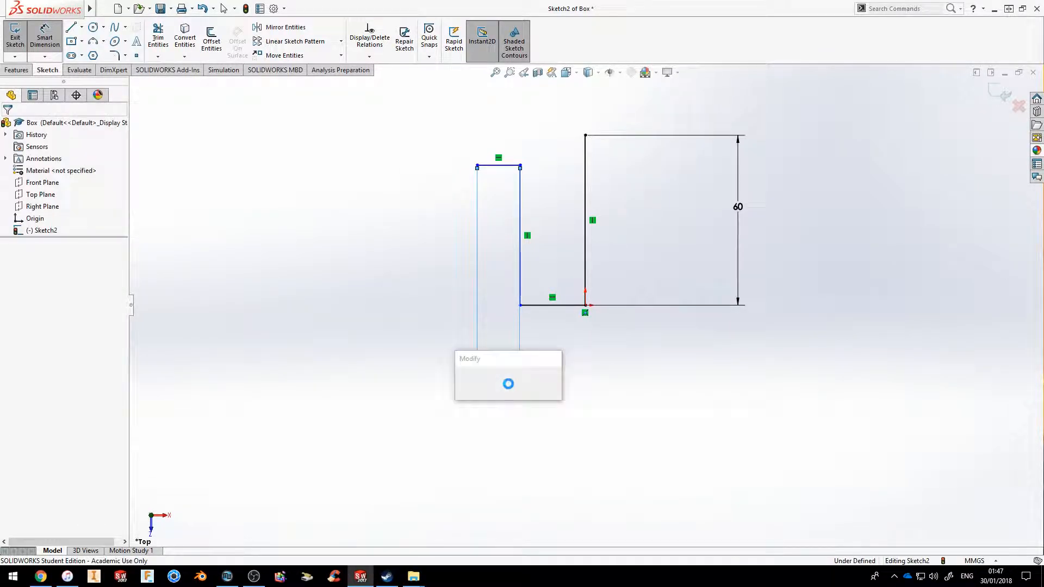
{"action": "type", "text": "10"}
{"action": "key", "text": "Return"}
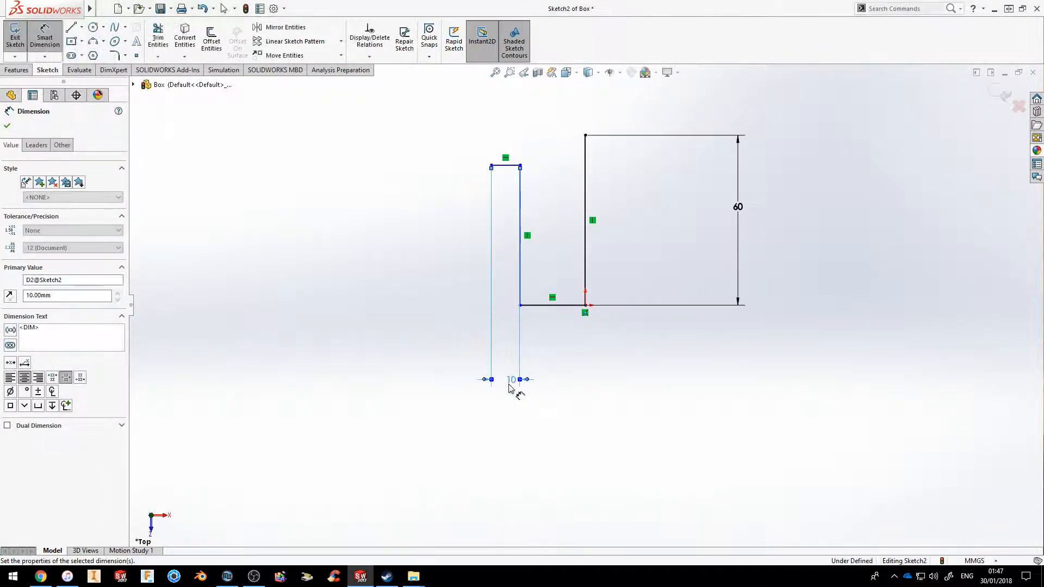
{"action": "key", "text": "Escape"}
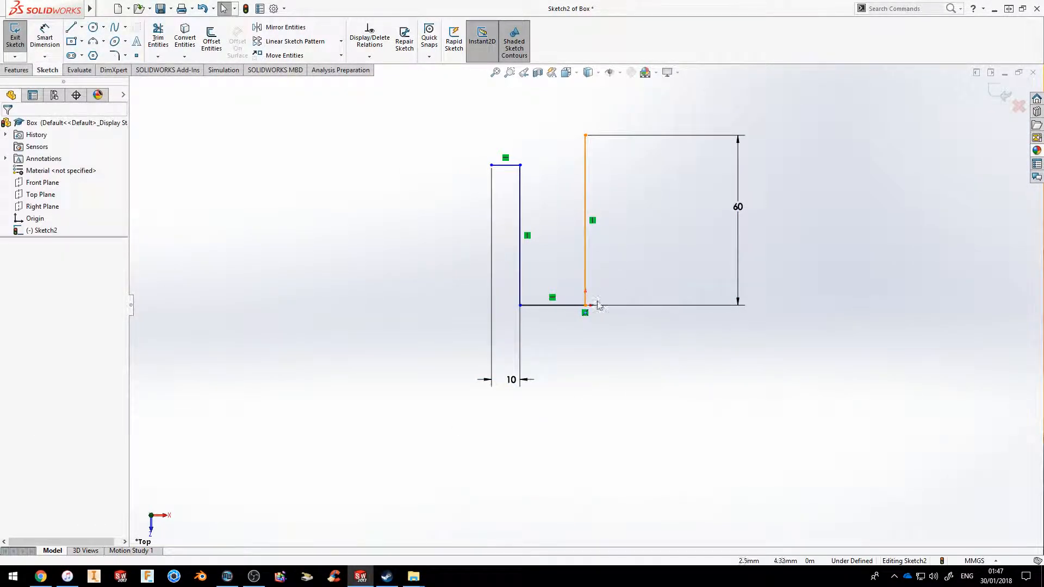
Step: Dimension the bottom horizontal line from the origin and set its length to 20 mm
{"action": "left_click", "coordinate": [554, 305]}
{"action": "left_click", "coordinate": [44, 38]}
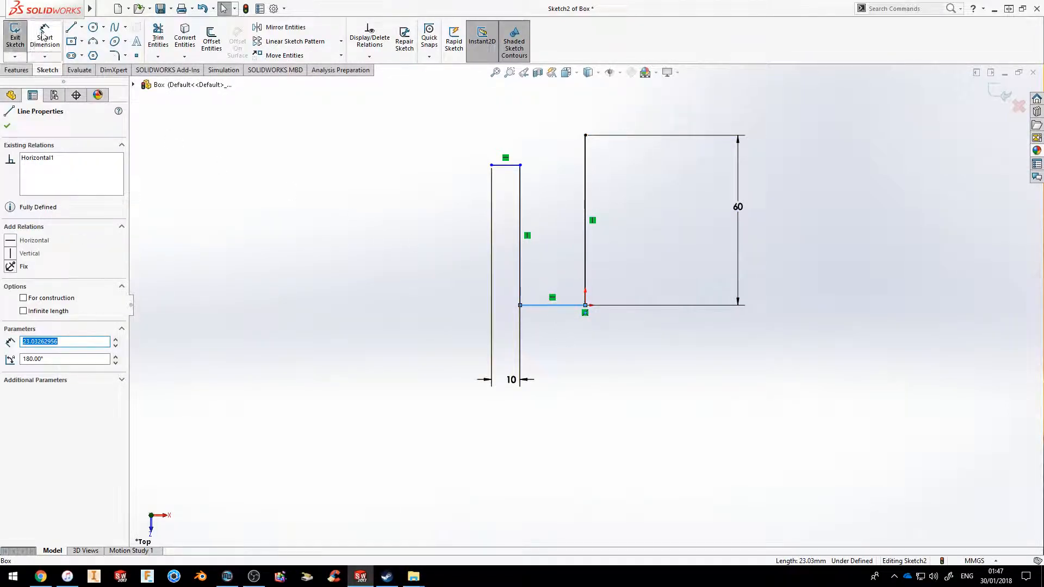
{"action": "left_click", "coordinate": [582, 462]}
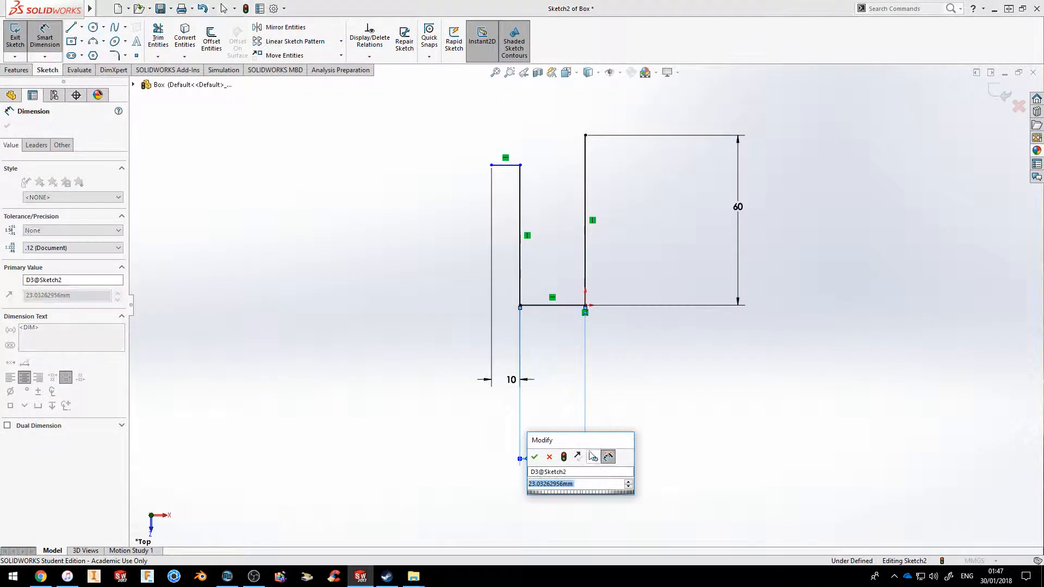
{"action": "type", "text": "20"}
{"action": "key", "text": "Return"}
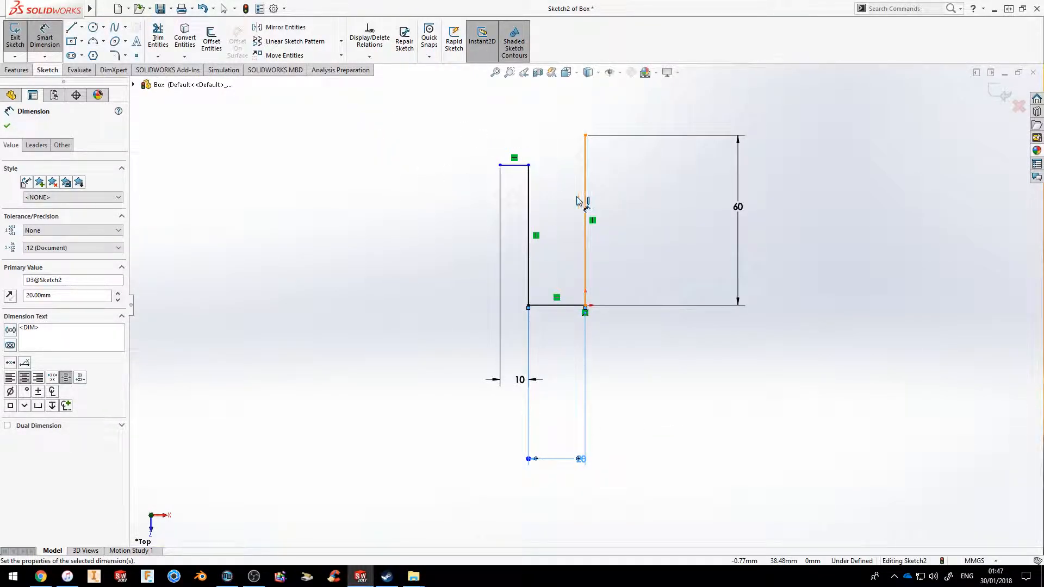
{"action": "left_click", "coordinate": [440, 239]}
{"action": "key", "text": "Escape"}
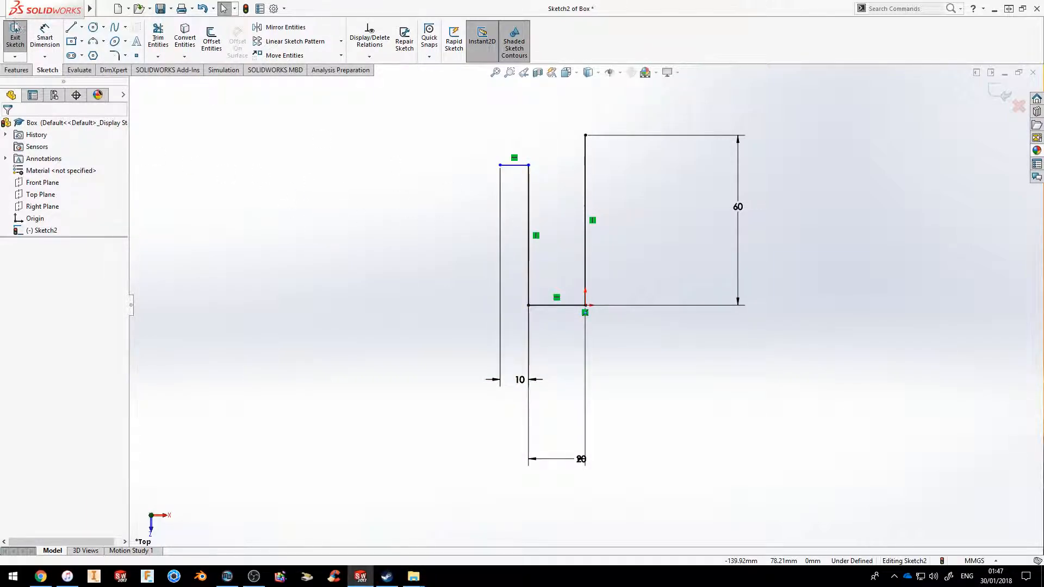
Step: Dimension the shorter vertical line and set its length to 50 mm
{"action": "left_click", "coordinate": [44, 38]}
{"action": "left_click", "coordinate": [533, 223]}
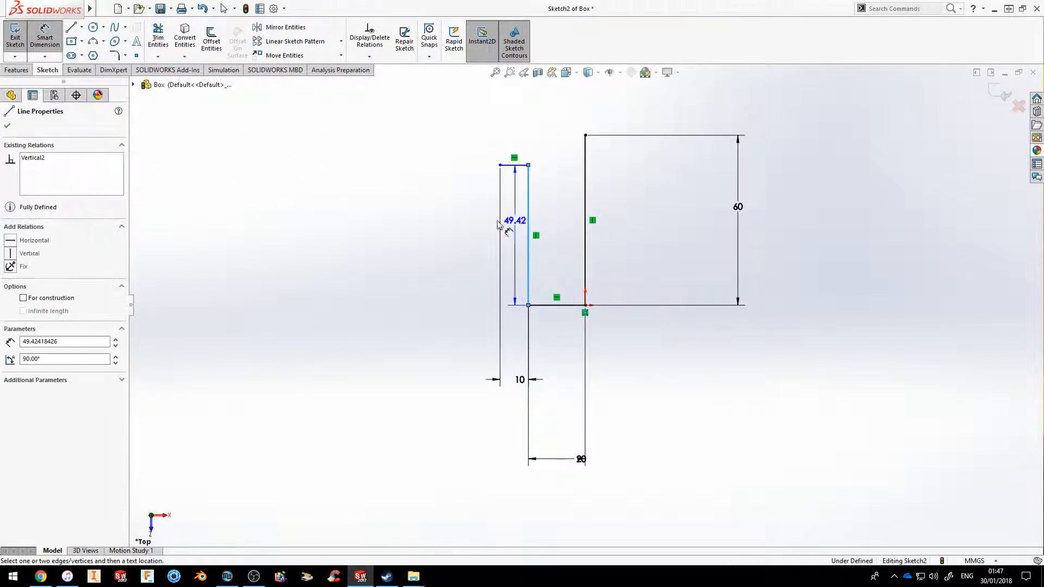
{"action": "left_click", "coordinate": [407, 245]}
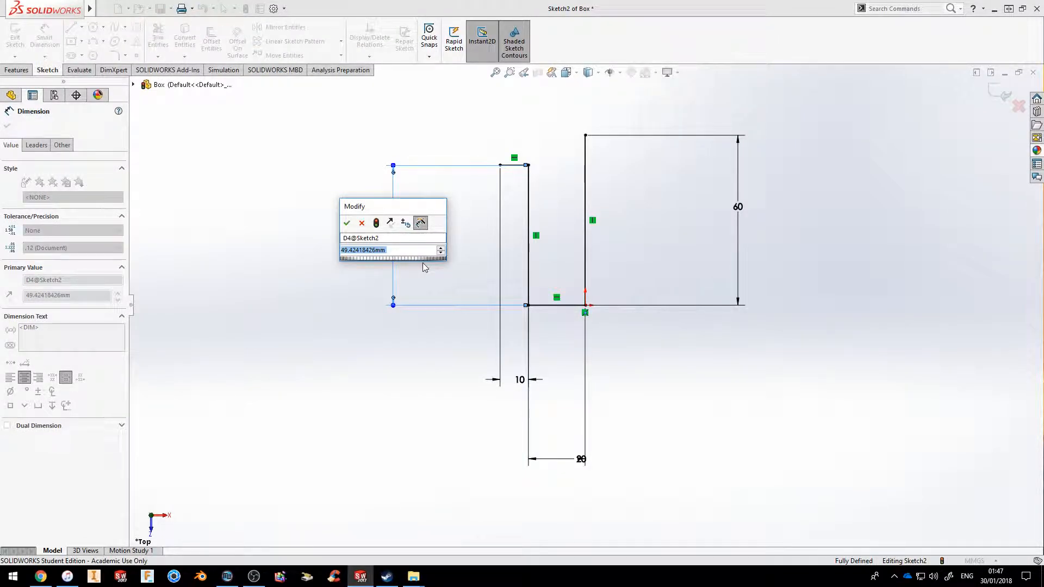
{"action": "type", "text": "50"}
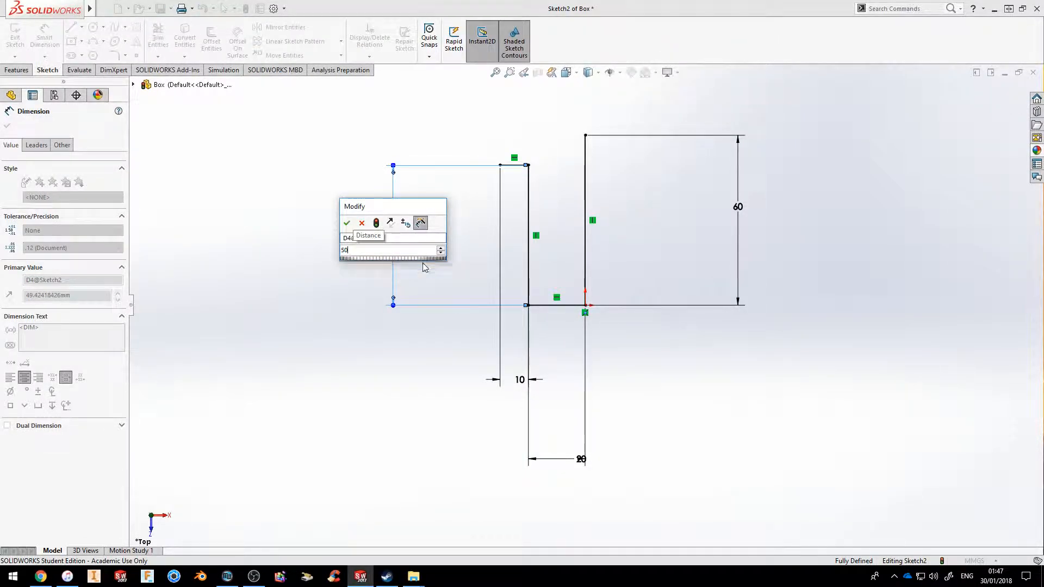
{"action": "key", "text": "Return"}
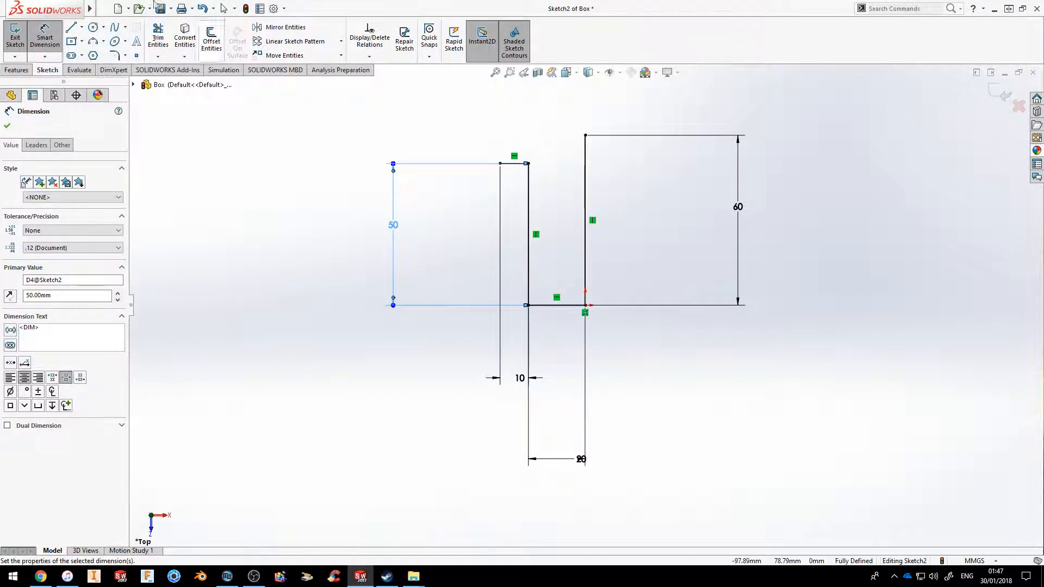
Step: Close the profile with a three-point arc of about 50 mm radius from the short horizontal line's free end to the 60 mm line's upper end
{"action": "left_click", "coordinate": [93, 41]}
{"action": "left_click", "coordinate": [500, 163]}
{"action": "left_click", "coordinate": [586, 135]}
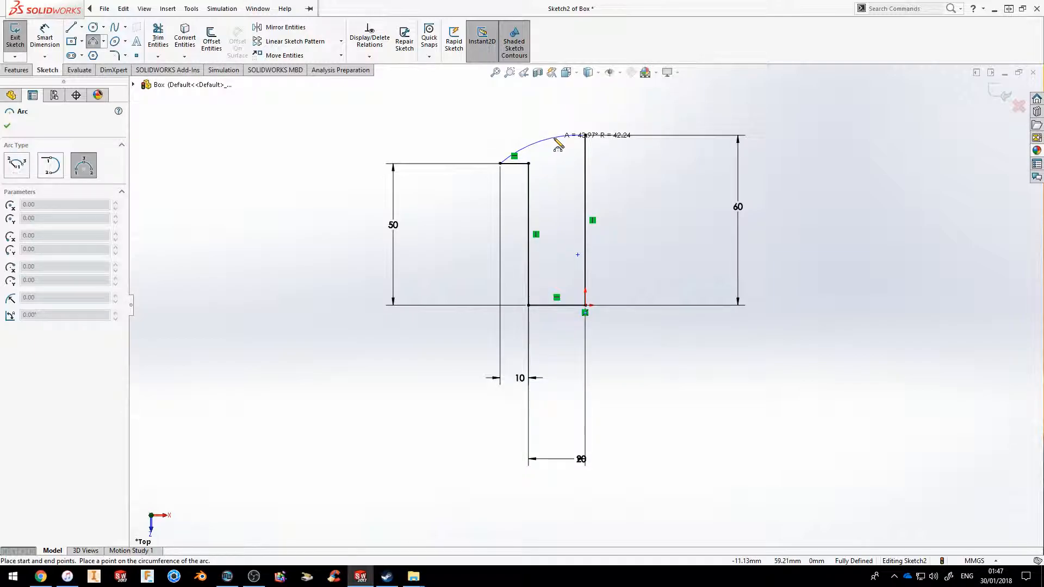
{"action": "scroll", "coordinate": [556, 143], "scroll_direction": "down", "scroll_amount": 5}
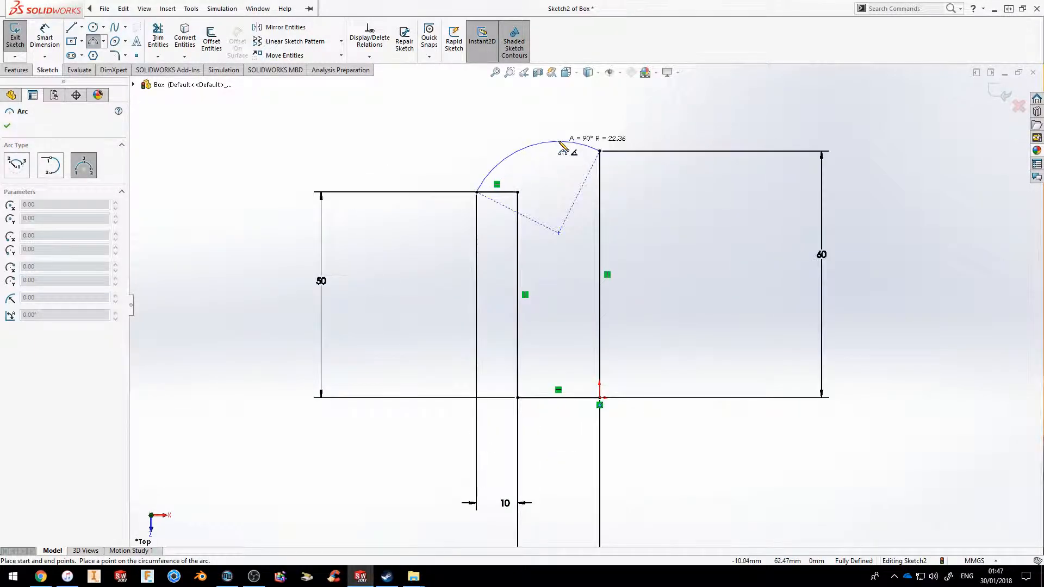
{"action": "left_click", "coordinate": [555, 199]}
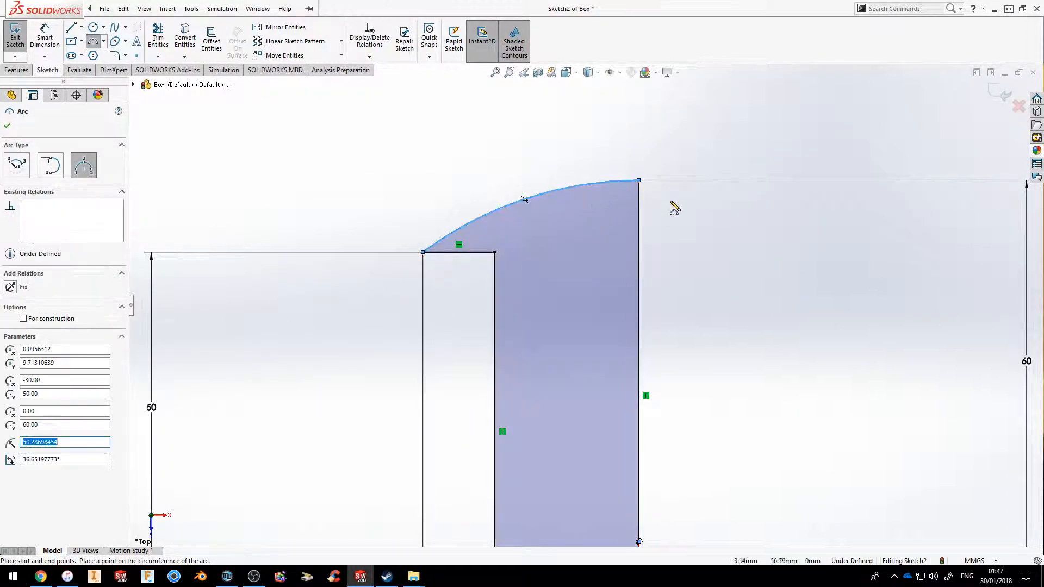
{"action": "scroll", "coordinate": [664, 210], "scroll_direction": "up", "scroll_amount": 3}
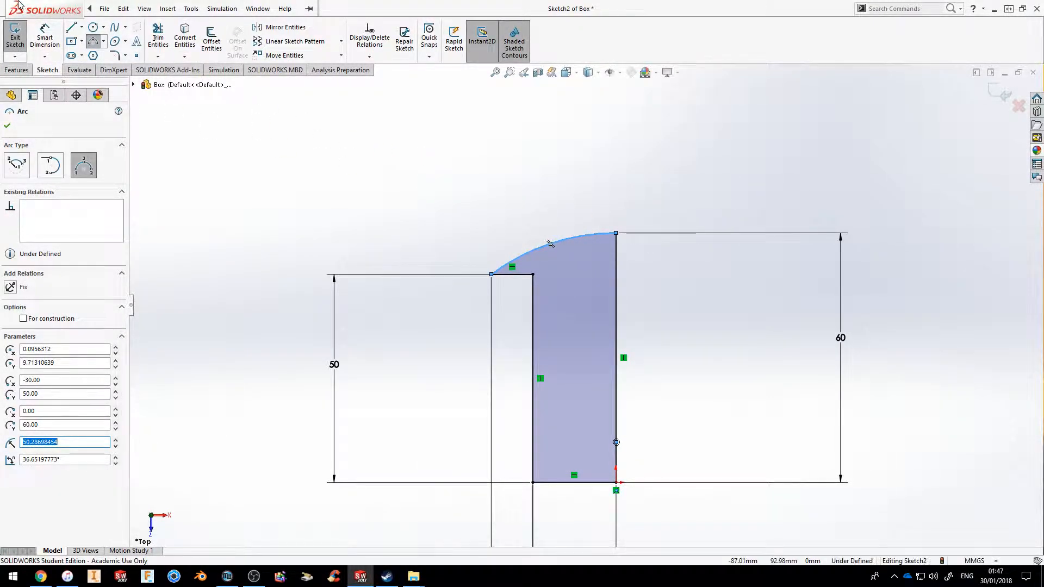
Step: Try to dimension the distance between the arc and the 60 mm vertical line, setting it to 0.10 mm
{"action": "left_click", "coordinate": [45, 38]}
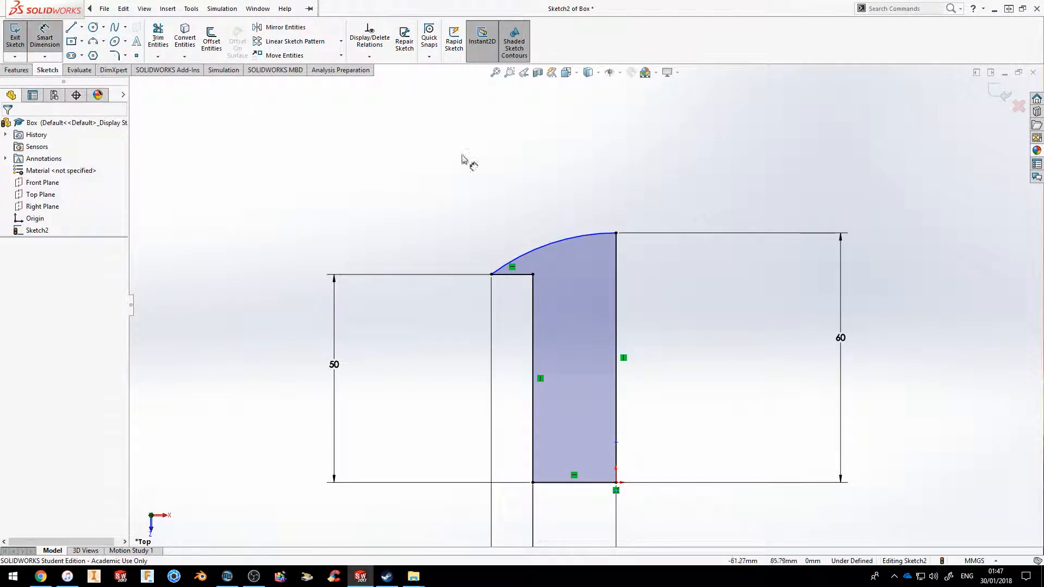
{"action": "left_click", "coordinate": [563, 244]}
{"action": "left_click", "coordinate": [616, 357]}
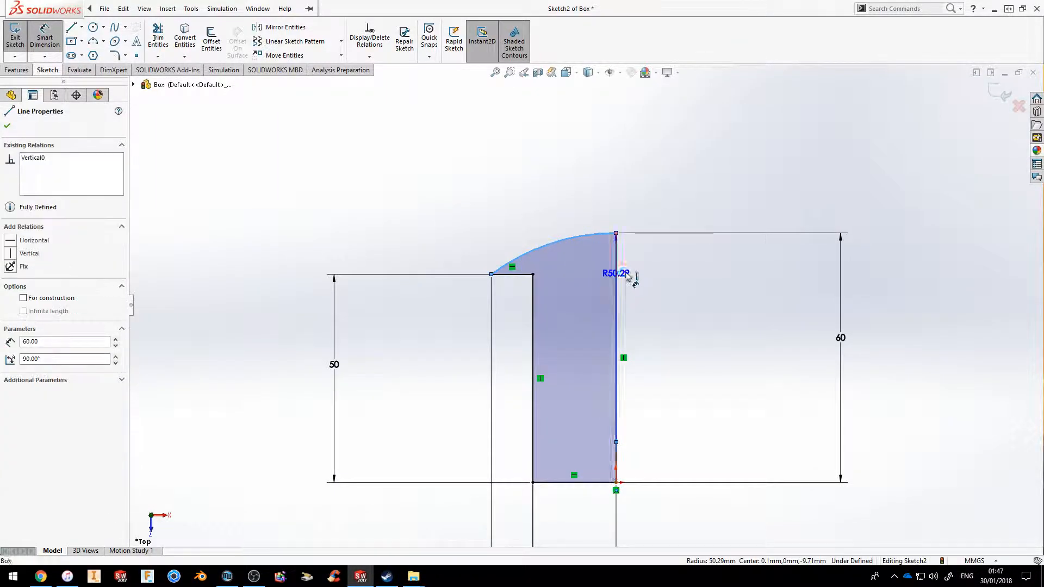
{"action": "left_click", "coordinate": [667, 210]}
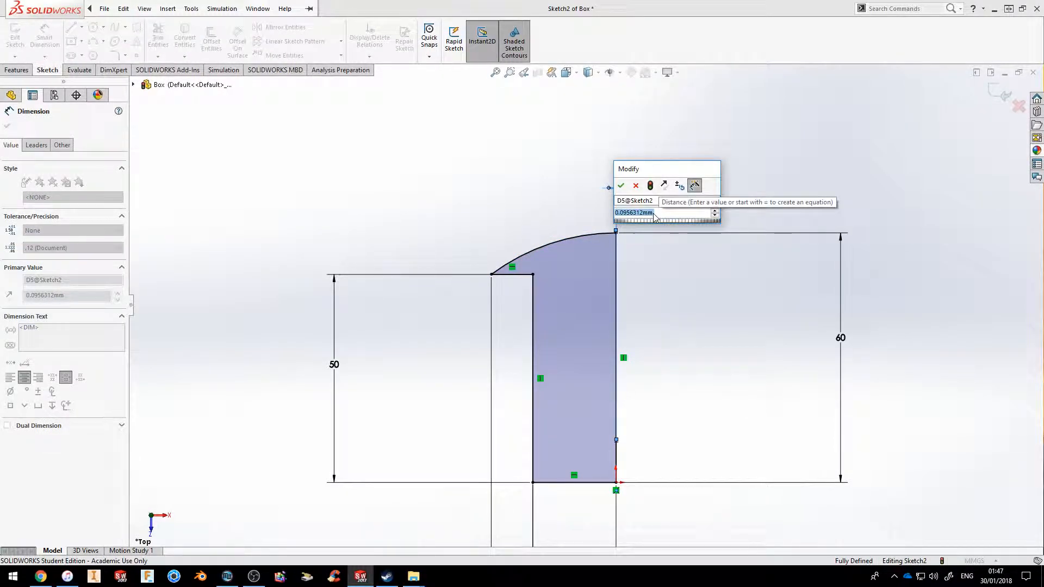
{"action": "type", "text": "0.10"}
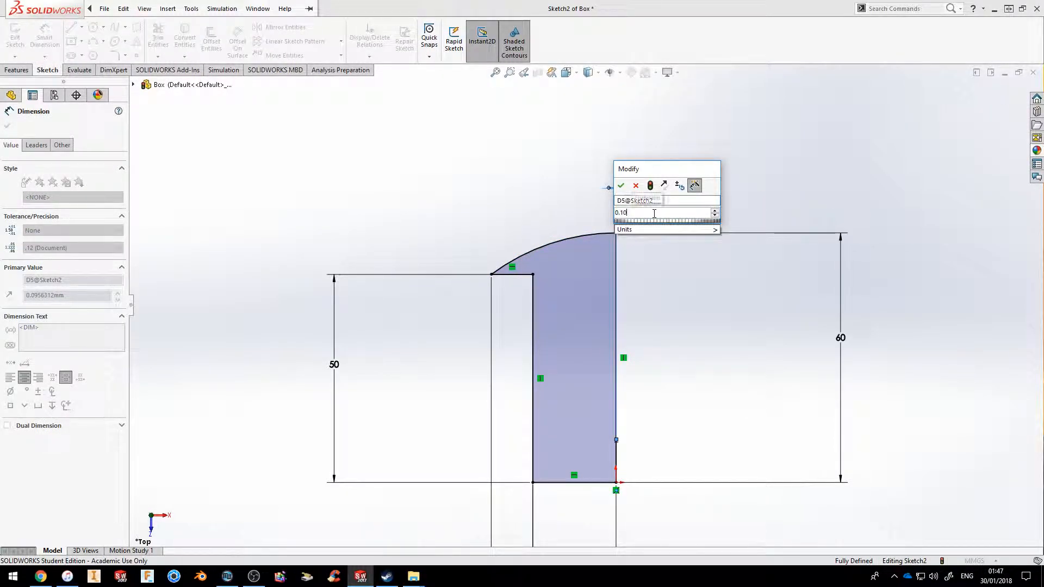
{"action": "key", "text": "Return"}
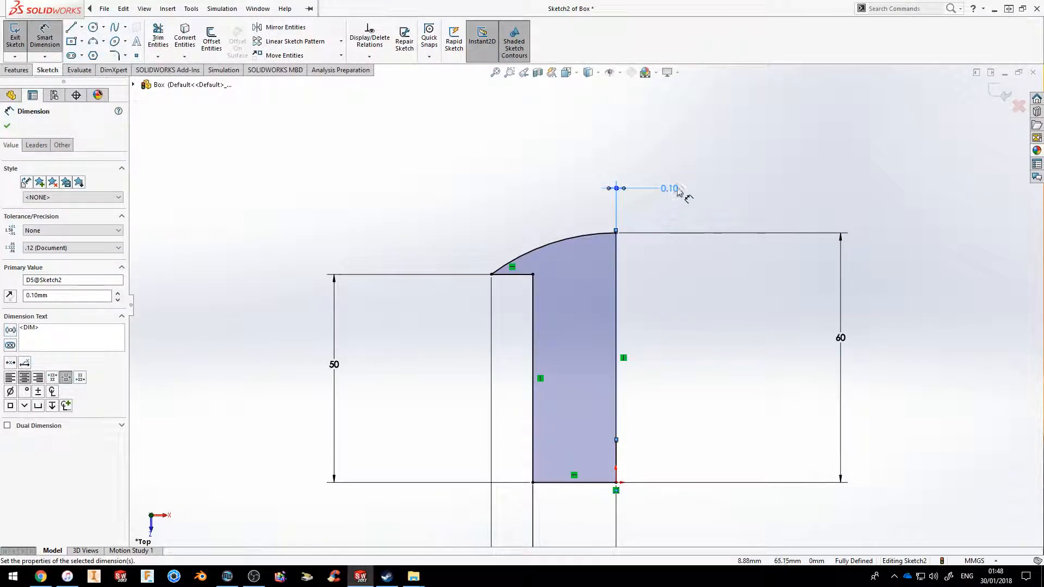
Step: Undo the 0.10 mm distance dimension between the arc and the vertical line
{"action": "scroll", "coordinate": [623, 242], "scroll_direction": "down", "scroll_amount": 3}
{"action": "scroll", "coordinate": [626, 245], "scroll_direction": "up", "scroll_amount": 2}
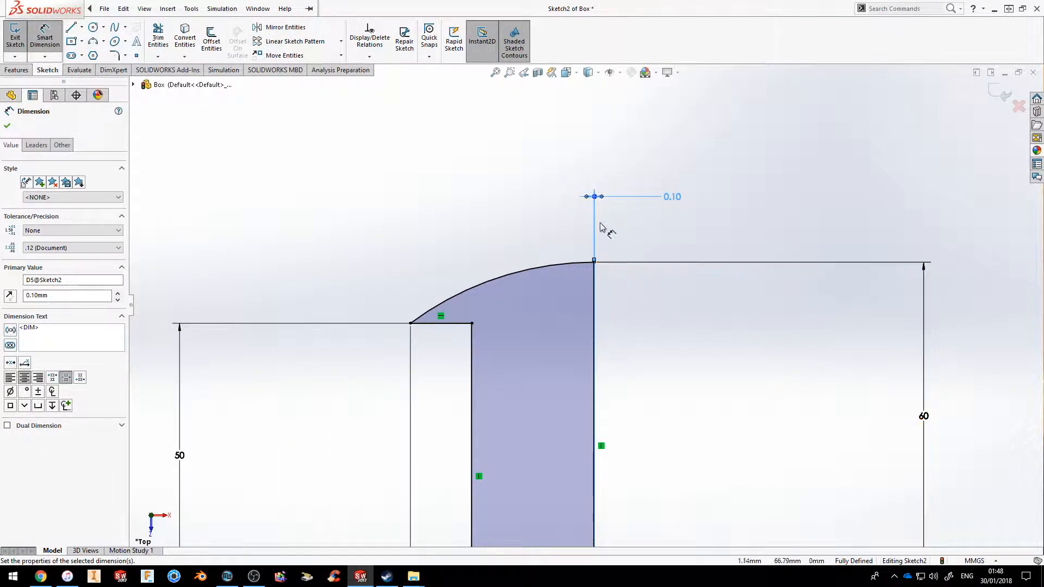
{"action": "scroll", "coordinate": [604, 226], "scroll_direction": "down", "scroll_amount": 5}
{"action": "scroll", "coordinate": [581, 314], "scroll_direction": "up", "scroll_amount": 4}
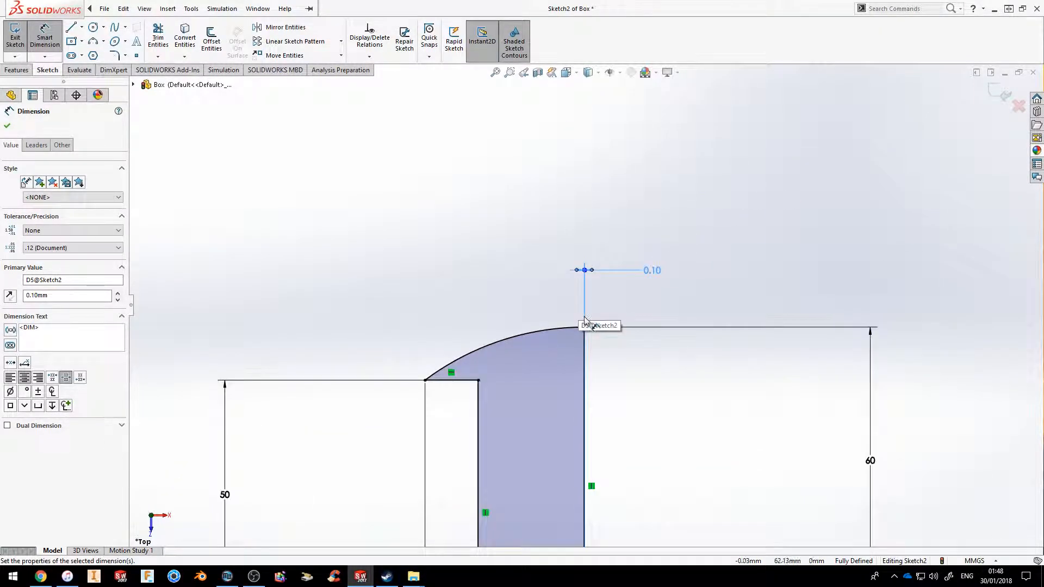
{"action": "scroll", "coordinate": [629, 410], "scroll_direction": "up", "scroll_amount": 3}
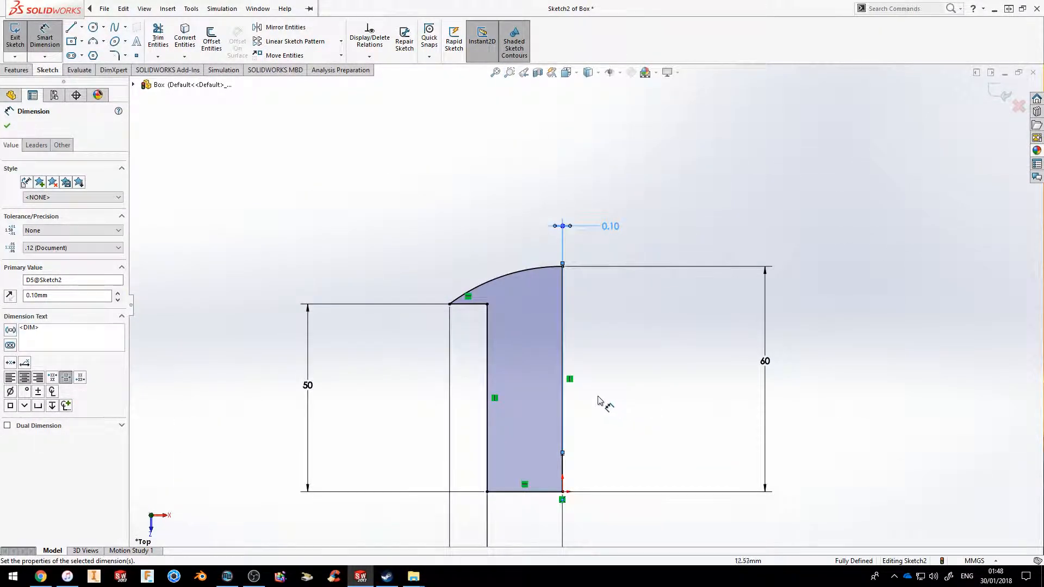
{"action": "scroll", "coordinate": [590, 401], "scroll_direction": "down", "scroll_amount": 2}
{"action": "scroll", "coordinate": [544, 389], "scroll_direction": "up", "scroll_amount": 3}
{"action": "scroll", "coordinate": [443, 303], "scroll_direction": "down", "scroll_amount": 2}
{"action": "scroll", "coordinate": [381, 263], "scroll_direction": "down", "scroll_amount": 2}
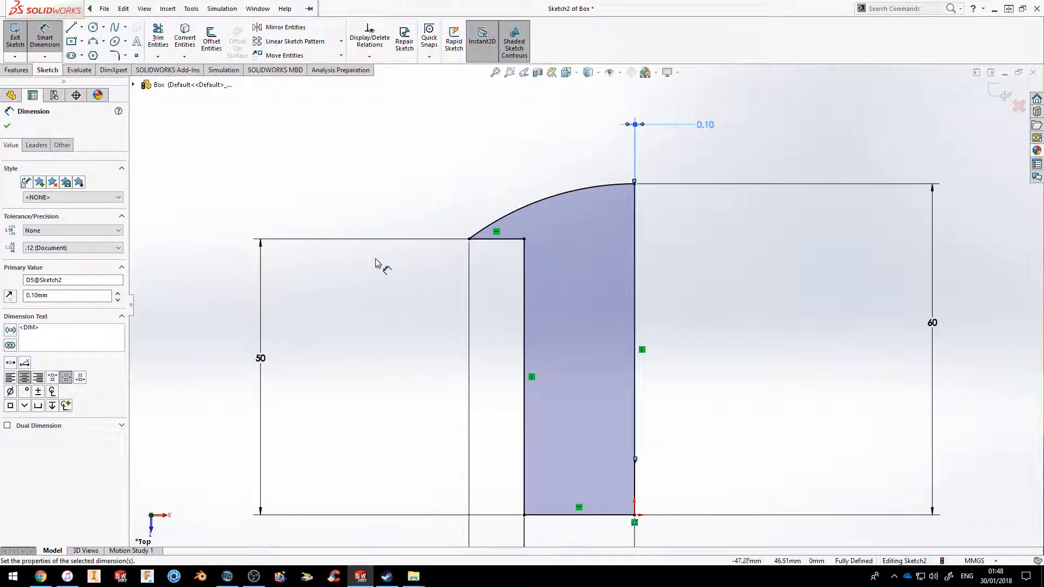
{"action": "key", "text": "Escape"}
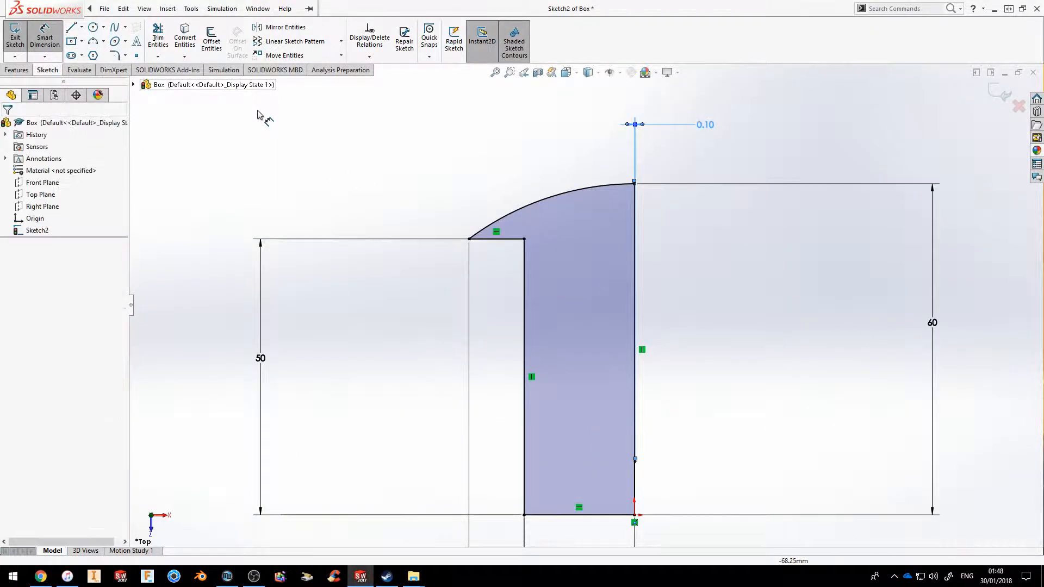
{"action": "key", "text": "ctrl+z"}
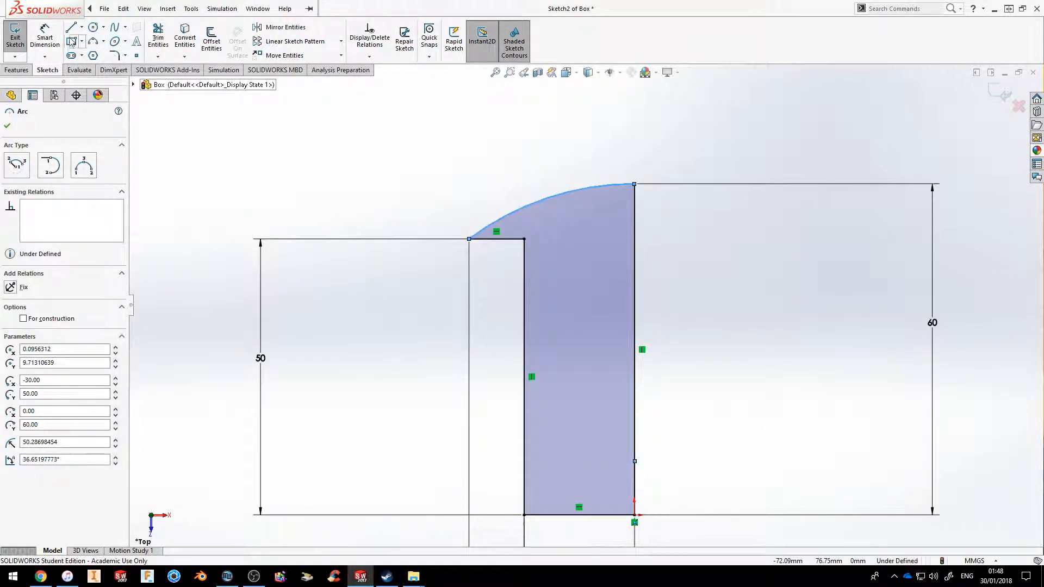
Step: Dimension the arc's radius and set it to 50 mm
{"action": "left_click", "coordinate": [45, 38]}
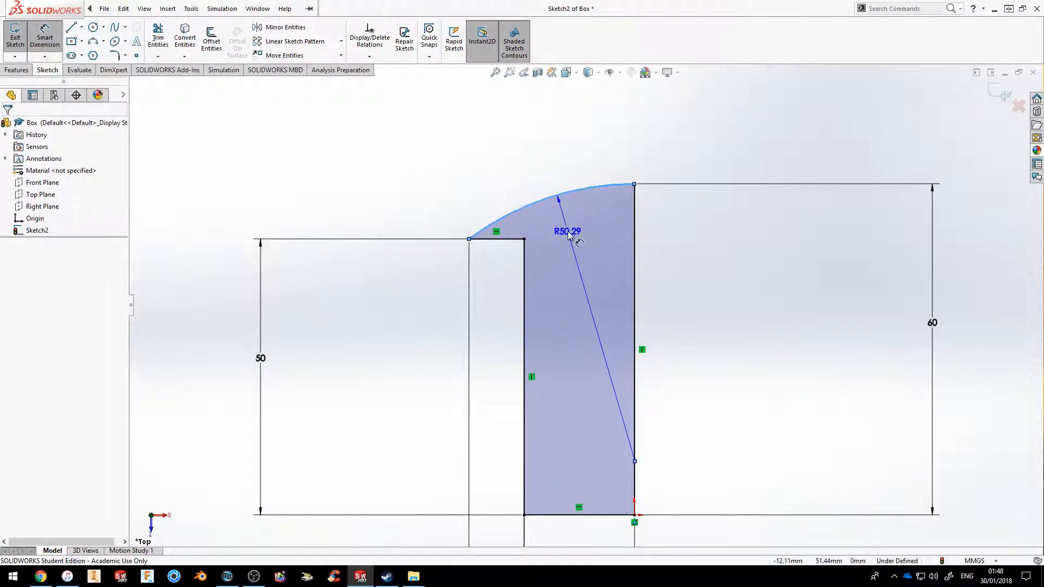
{"action": "left_click", "coordinate": [598, 247]}
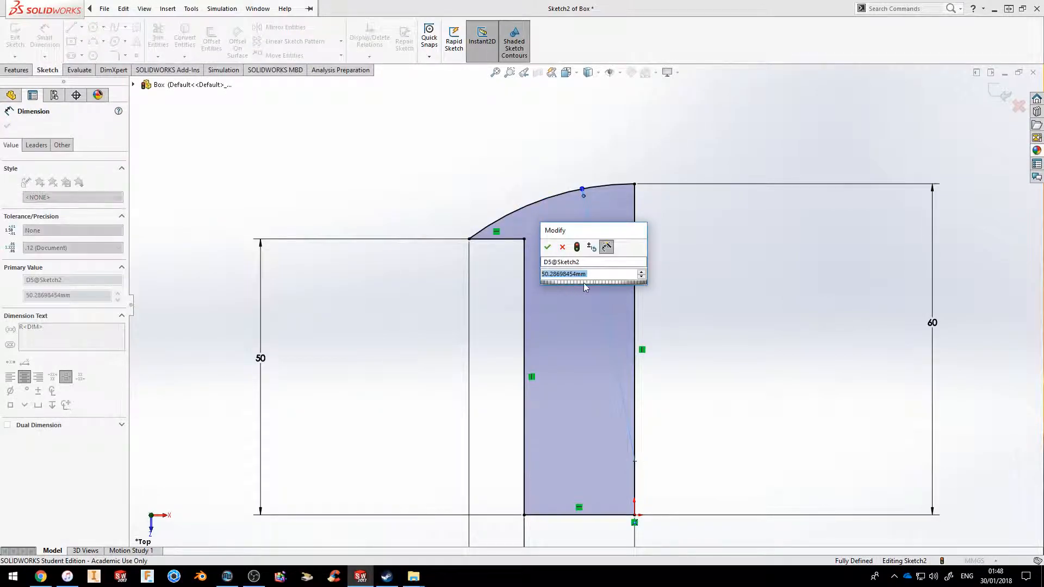
{"action": "type", "text": "50"}
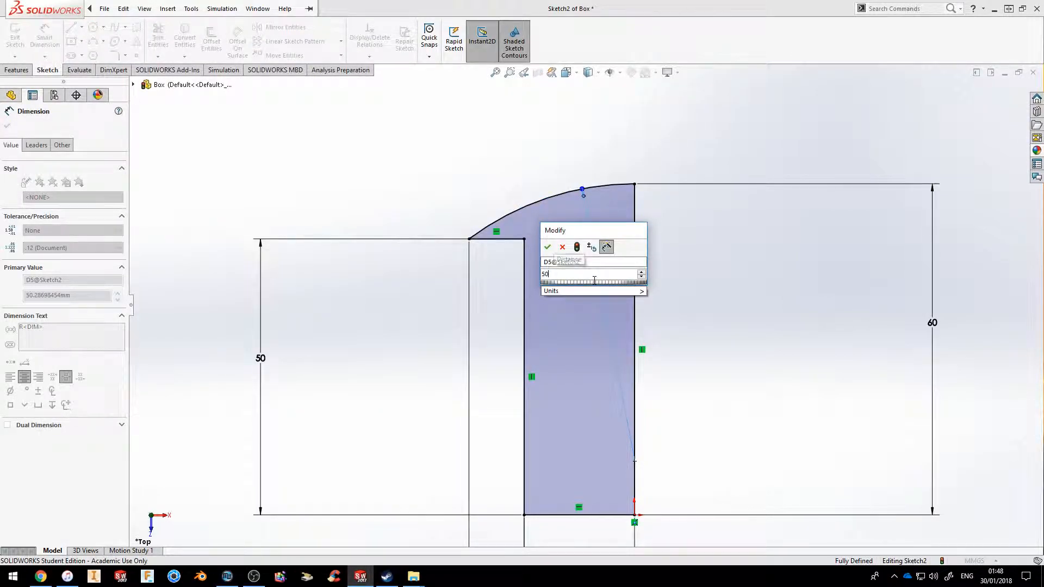
{"action": "key", "text": "Return"}
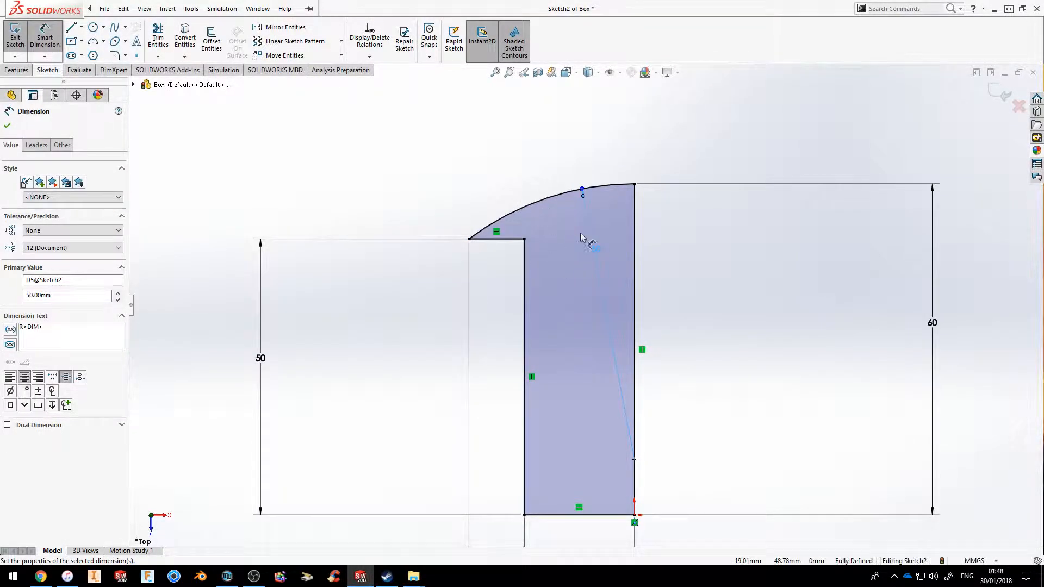
{"action": "key", "text": "Escape"}
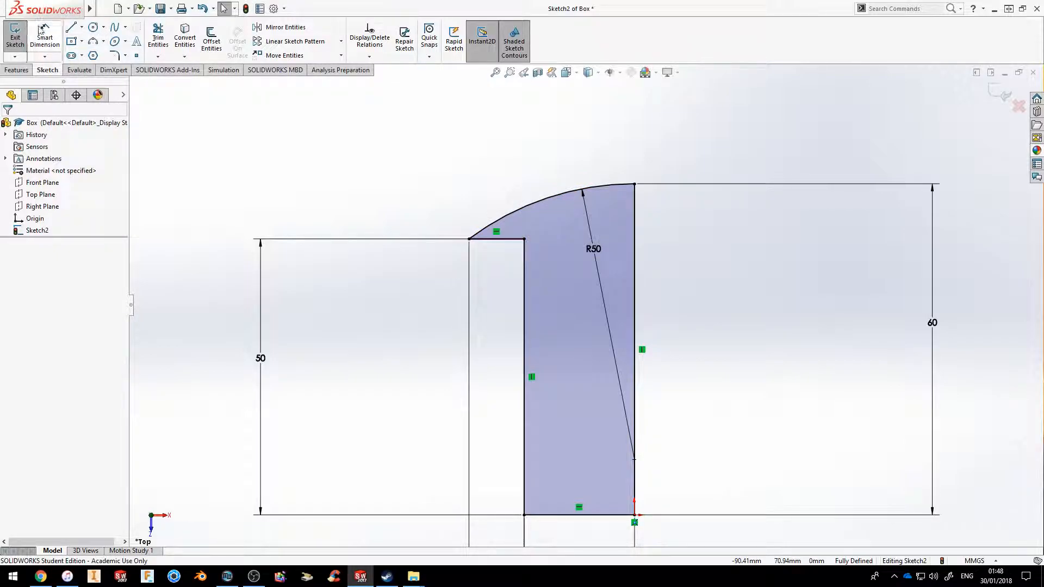
Step: Exit the sketch and revolve the closed profile 360 degrees about its 60 mm vertical line
{"action": "left_click", "coordinate": [23, 74]}
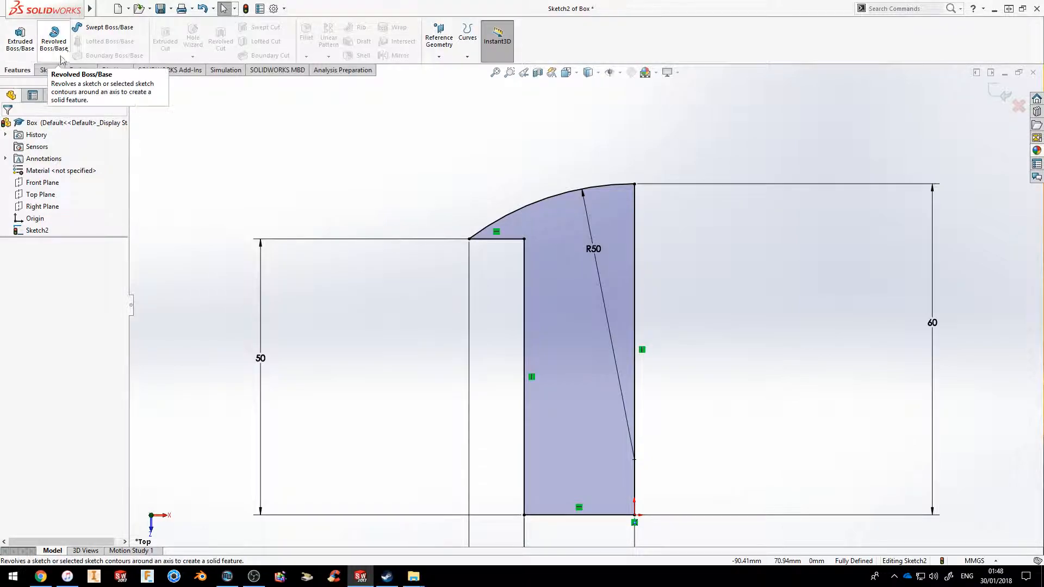
{"action": "left_click", "coordinate": [1004, 98]}
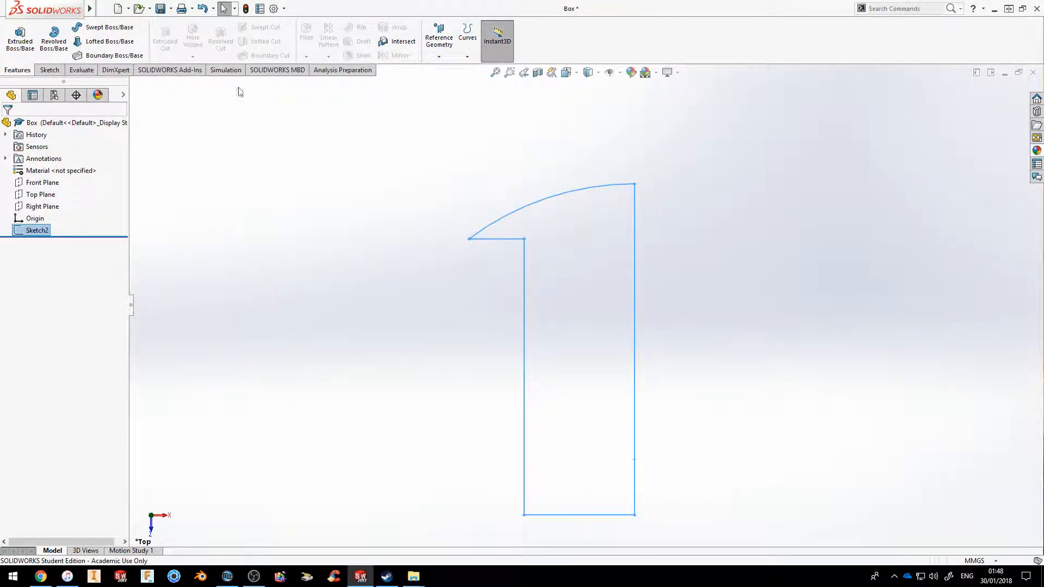
{"action": "left_click", "coordinate": [63, 53]}
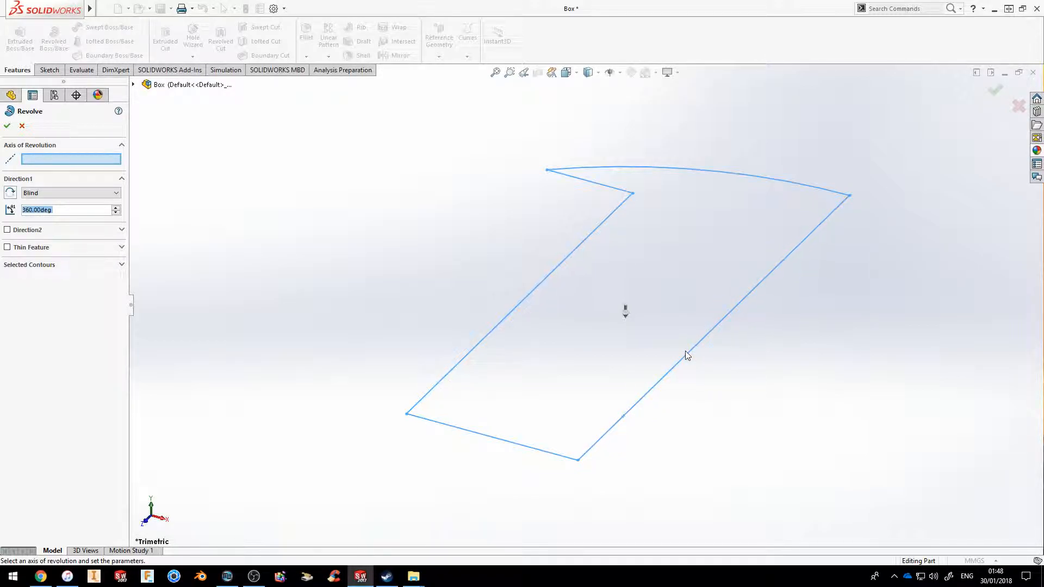
{"action": "left_click", "coordinate": [687, 351]}
{"action": "scroll", "coordinate": [744, 318], "scroll_direction": "up", "scroll_amount": 3}
{"action": "mouse_move", "coordinate": [744, 318]}
{"action": "middle_mouse_down"}
{"action": "mouse_move", "coordinate": [576, 370]}
{"action": "mouse_move", "coordinate": [612, 209]}
{"action": "mouse_move", "coordinate": [700, 170]}
{"action": "mouse_move", "coordinate": [726, 255]}
{"action": "mouse_move", "coordinate": [723, 112]}
{"action": "mouse_move", "coordinate": [769, 158]}
{"action": "mouse_move", "coordinate": [794, 279]}
{"action": "mouse_move", "coordinate": [752, 317]}
{"action": "middle_mouse_up"}
{"action": "key", "text": "Return"}
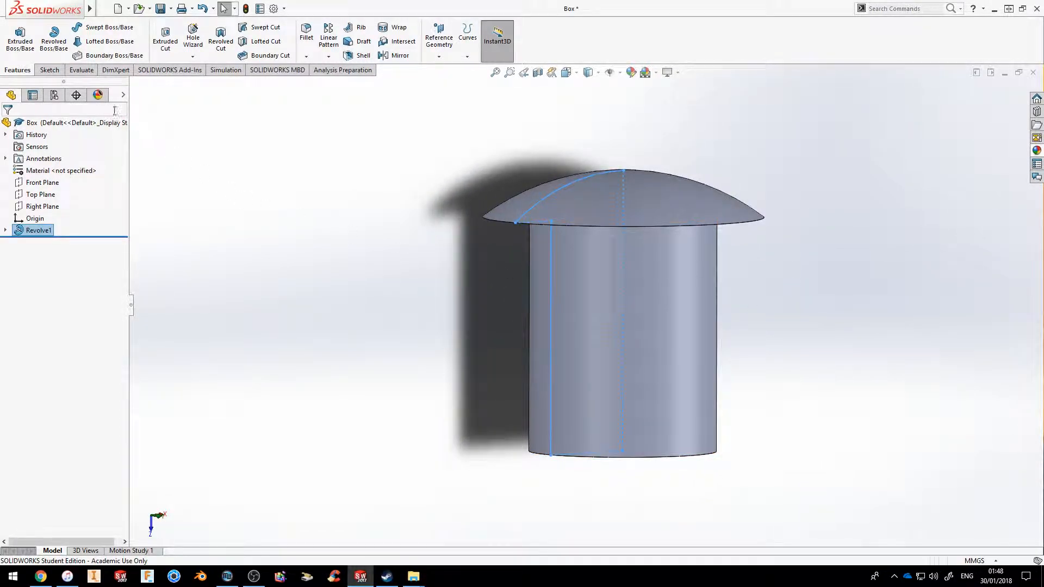
Step: Find the Thread feature through the command search and locate the thread on the circular end edge of the shank
{"action": "left_click", "coordinate": [912, 10]}
{"action": "type", "text": "thread"}
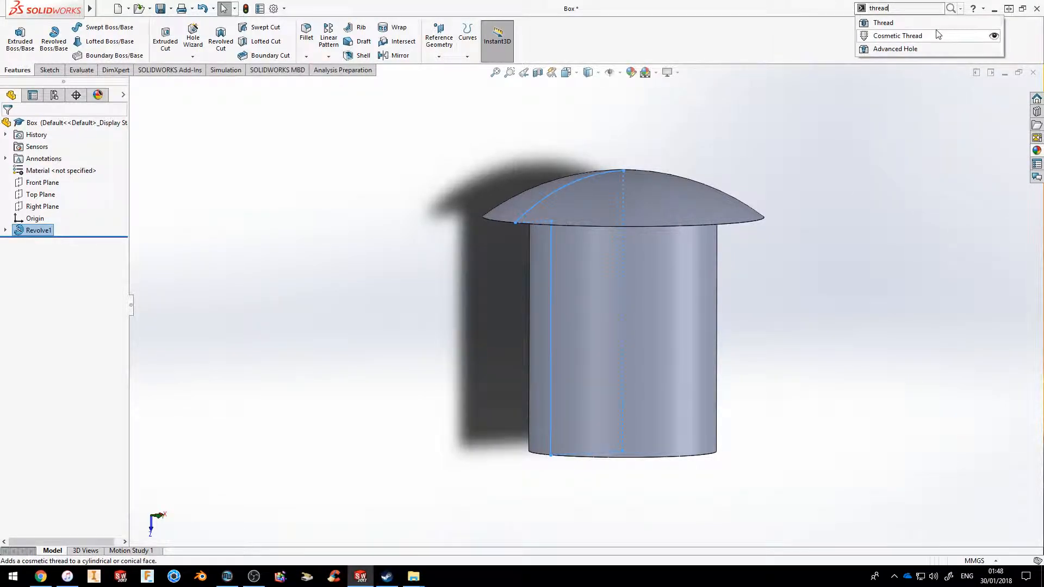
{"action": "left_click", "coordinate": [898, 24]}
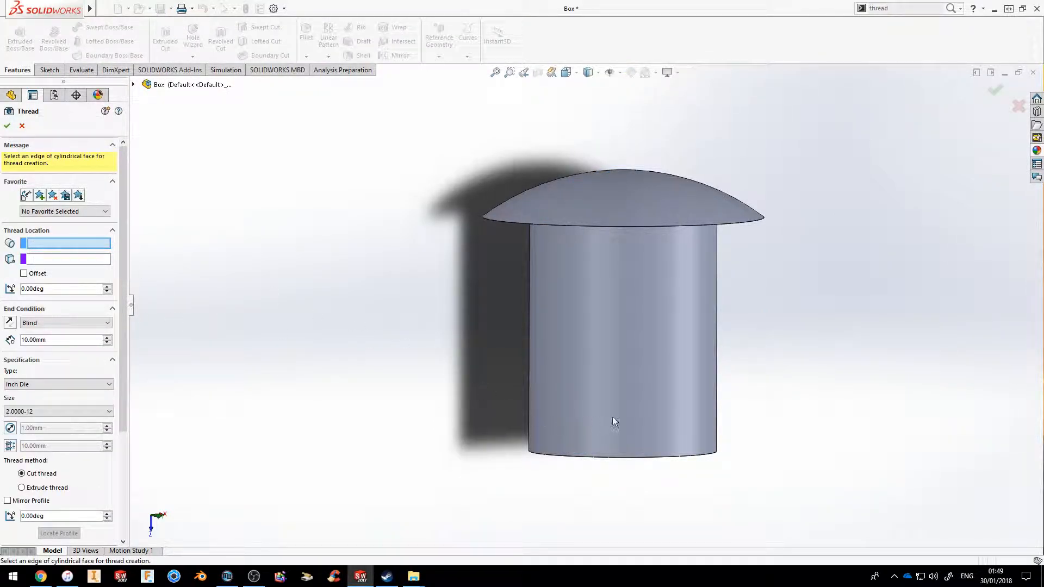
{"action": "middle_click_drag", "start_coordinate": [585, 449], "coordinate": [616, 406]}
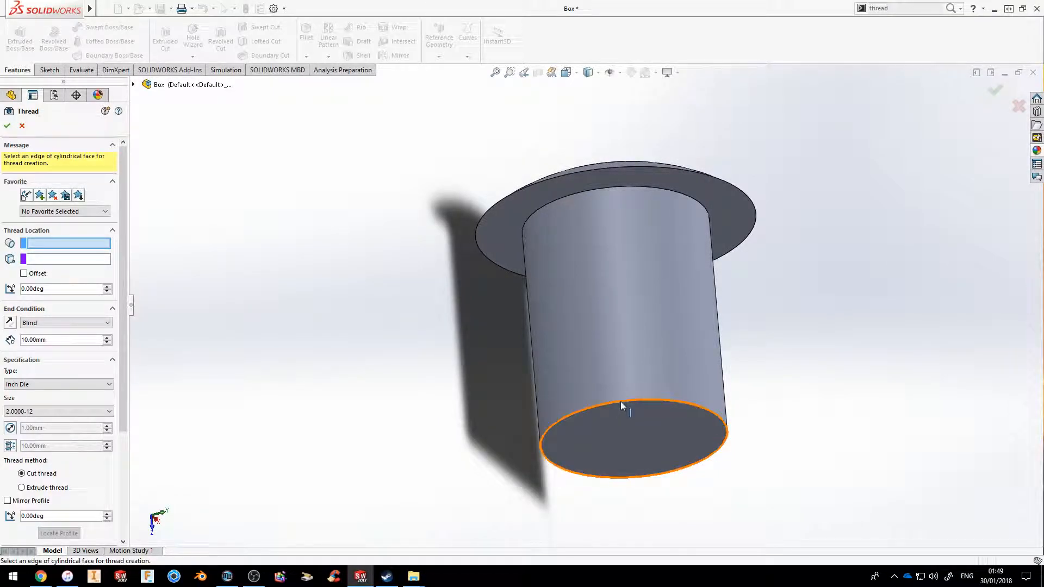
{"action": "left_click", "coordinate": [622, 406]}
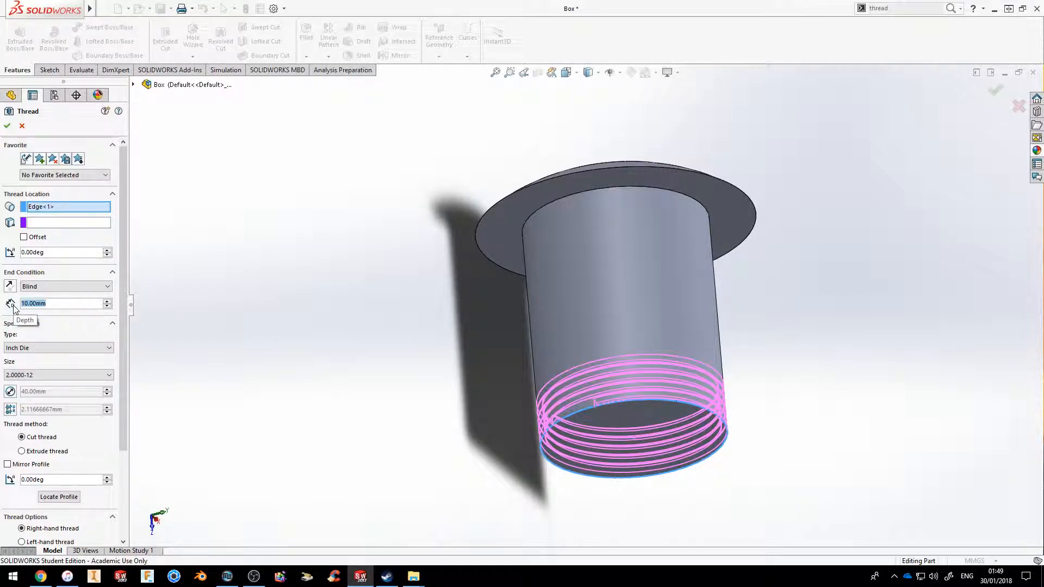
Step: Try a blind thread depth of 50 mm and settle on 40 mm
{"action": "type", "text": "50"}
{"action": "key", "text": "Return"}
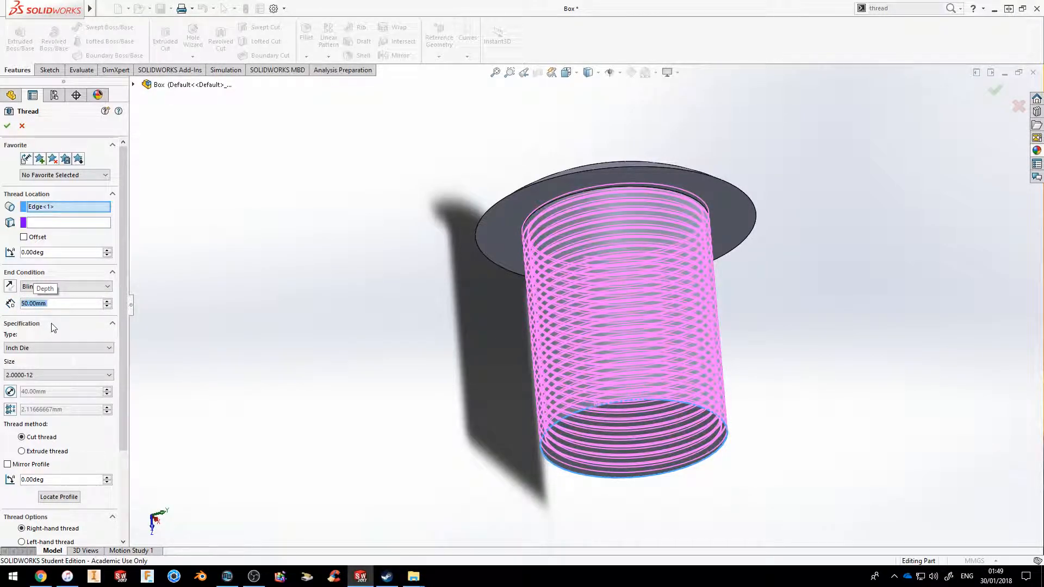
{"action": "type", "text": "40"}
{"action": "key", "text": "Return"}
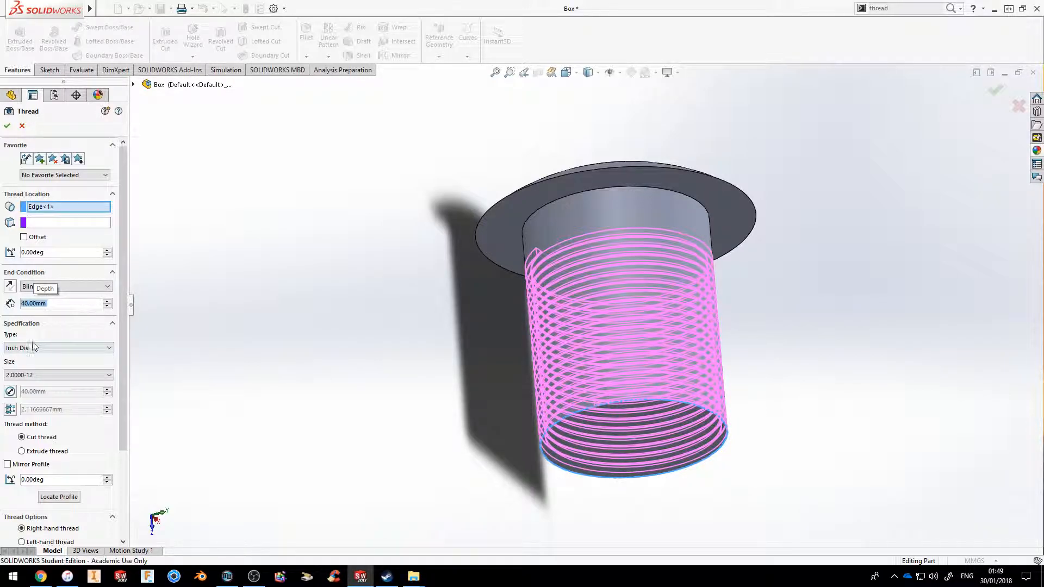
Step: Try the extruded thread method and return the thread to a cut thread
{"action": "scroll", "coordinate": [59, 424], "scroll_direction": "down", "scroll_amount": 3}
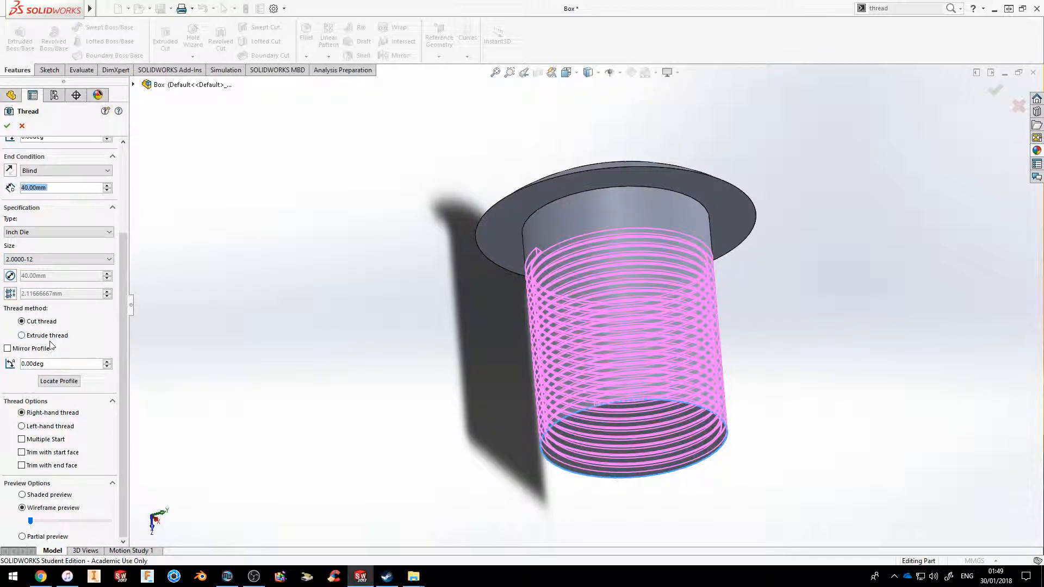
{"action": "middle_click_drag", "start_coordinate": [632, 364], "coordinate": [680, 409]}
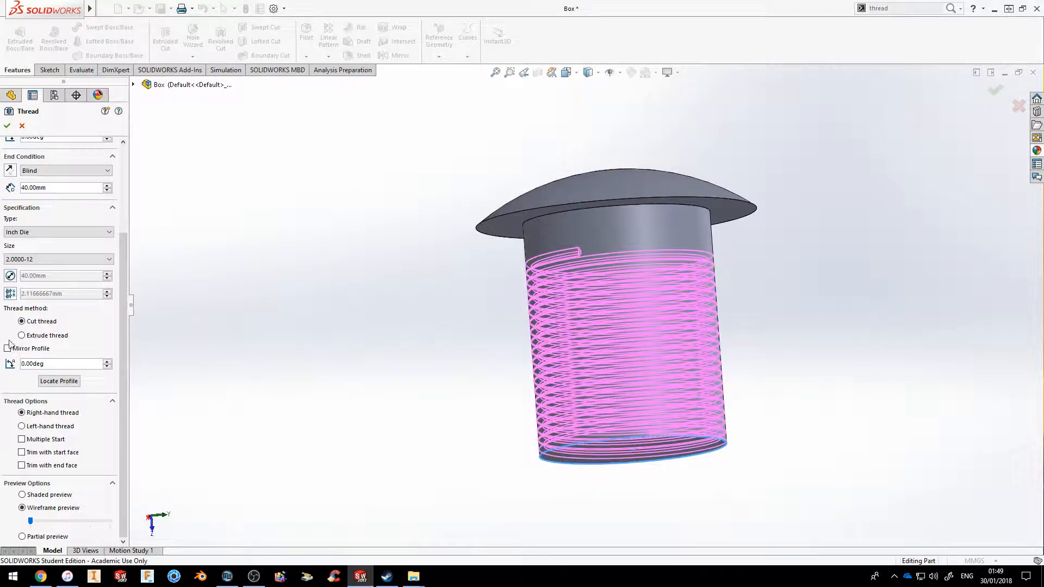
{"action": "left_click", "coordinate": [43, 335]}
{"action": "middle_click_drag", "start_coordinate": [390, 341], "coordinate": [378, 370]}
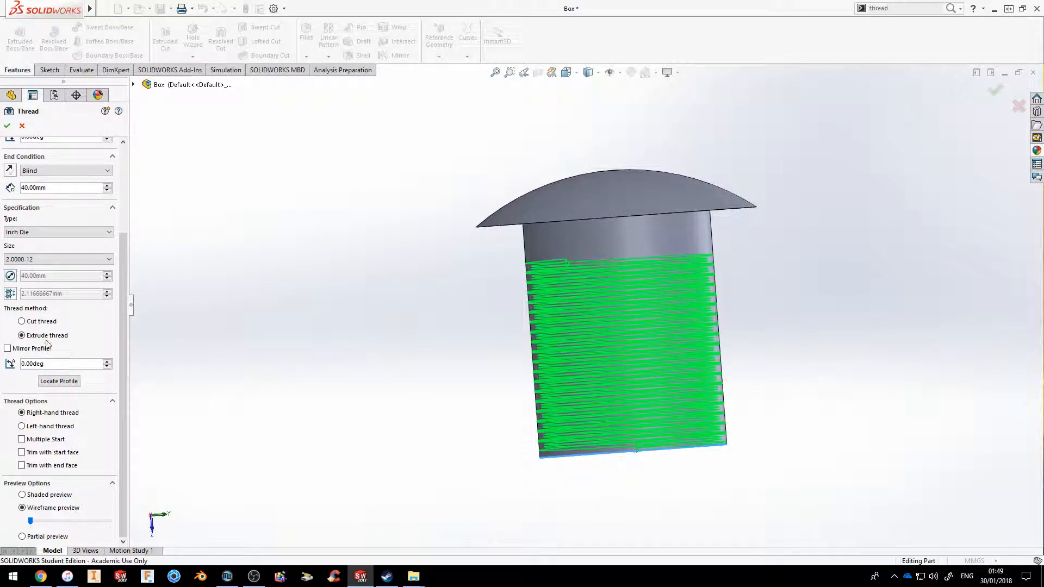
{"action": "left_click", "coordinate": [39, 322]}
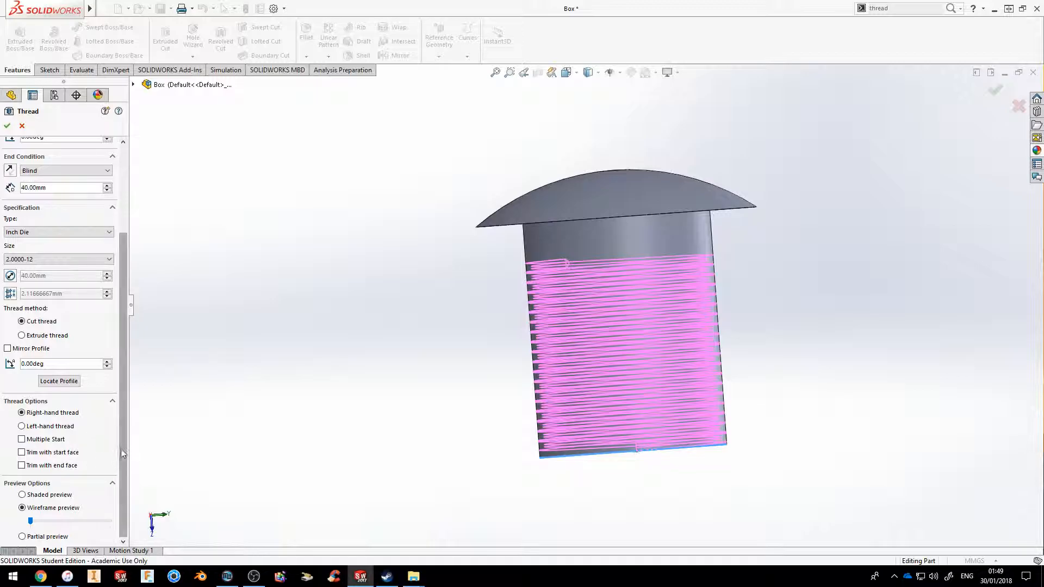
{"action": "middle_click_drag", "start_coordinate": [401, 305], "coordinate": [438, 316]}
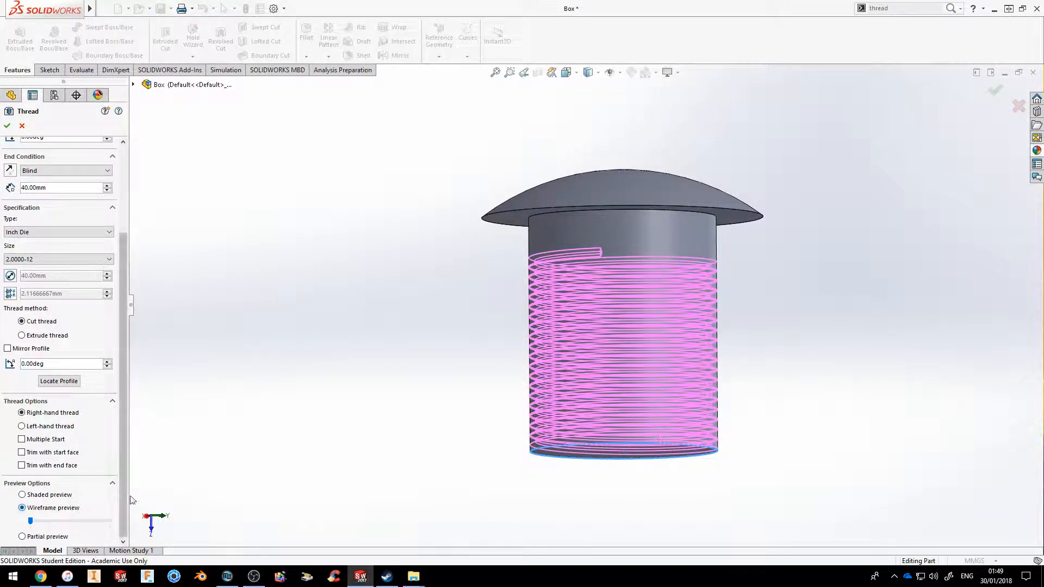
Step: Compare the partial and shaded thread previews and return to the wireframe preview
{"action": "left_click", "coordinate": [63, 538]}
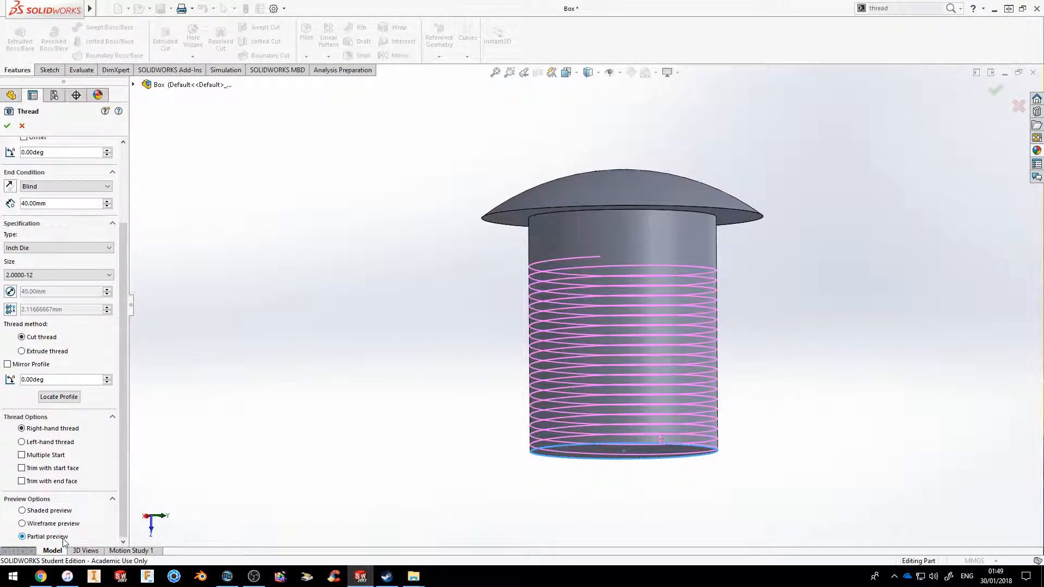
{"action": "left_click", "coordinate": [61, 523]}
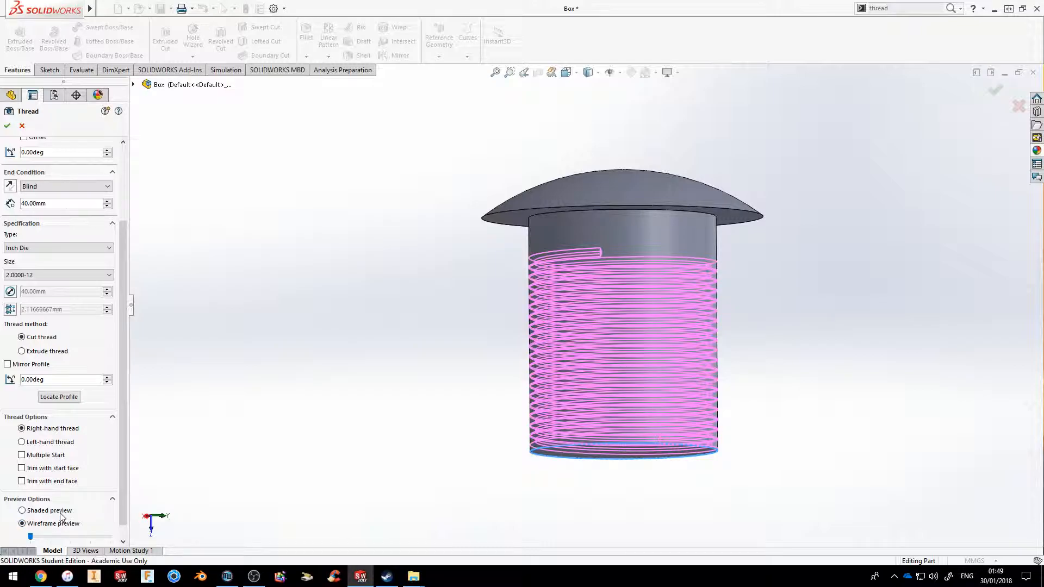
{"action": "left_click", "coordinate": [61, 512]}
{"action": "left_click", "coordinate": [60, 524]}
{"action": "scroll", "coordinate": [48, 532], "scroll_direction": "down", "scroll_amount": 1}
{"action": "mouse_move", "coordinate": [30, 522]}
{"action": "left_mouse_down"}
{"action": "mouse_move", "coordinate": [110, 525]}
{"action": "mouse_move", "coordinate": [21, 525]}
{"action": "left_mouse_up"}
Step: Create the 40 mm deep right-hand cut thread on the shank with the Inch Die 2.0000-12 specification
{"action": "middle_click_drag", "start_coordinate": [524, 427], "coordinate": [841, 257]}
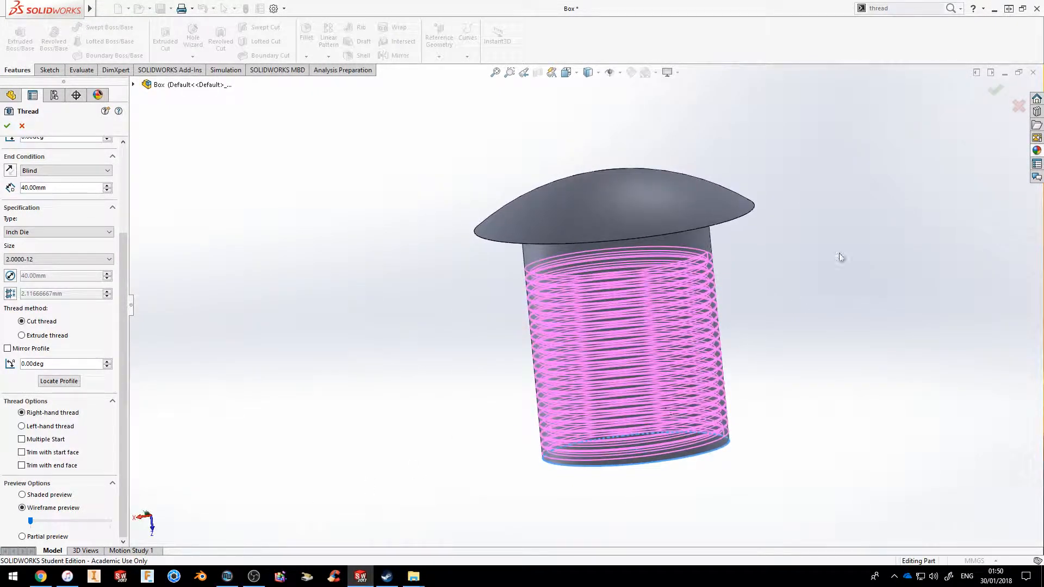
{"action": "left_click", "coordinate": [996, 91]}
{"action": "middle_click_drag", "start_coordinate": [802, 256], "coordinate": [764, 209]}
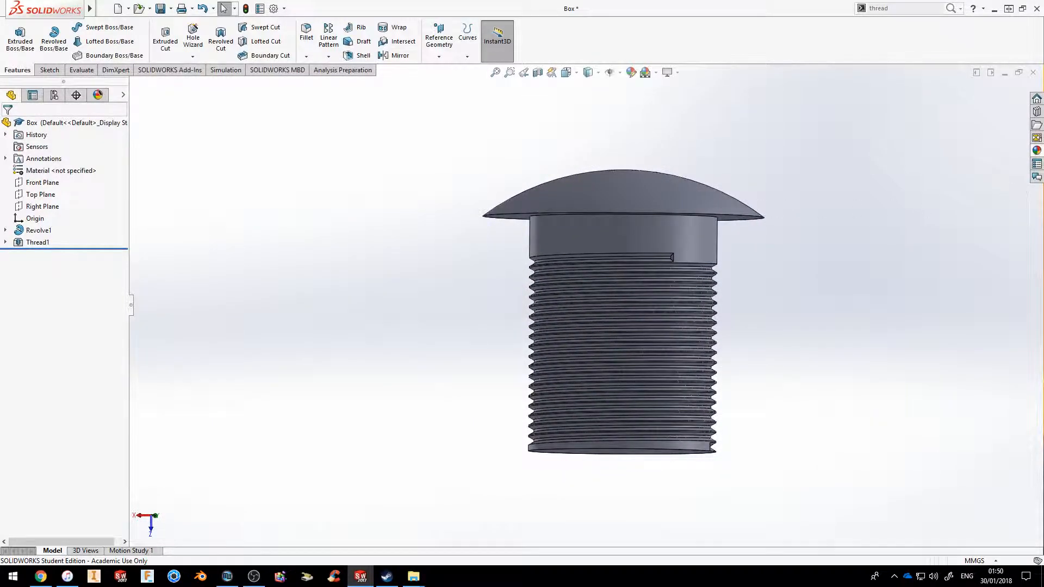
Step: Open the appearance library and browse the metal appearances to the steel finishes
{"action": "left_click", "coordinate": [1037, 152]}
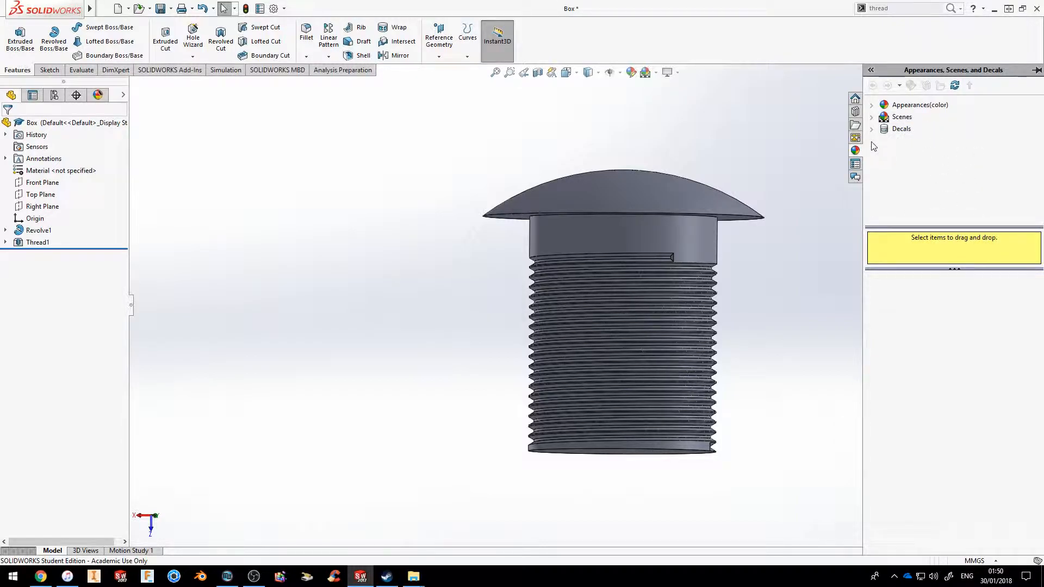
{"action": "left_click", "coordinate": [924, 106]}
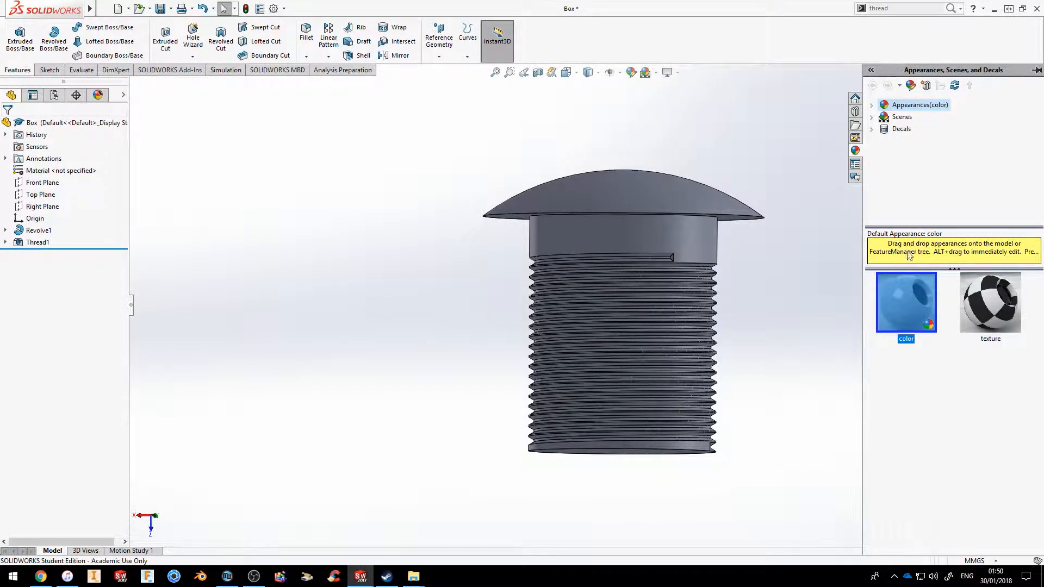
{"action": "left_click", "coordinate": [872, 105]}
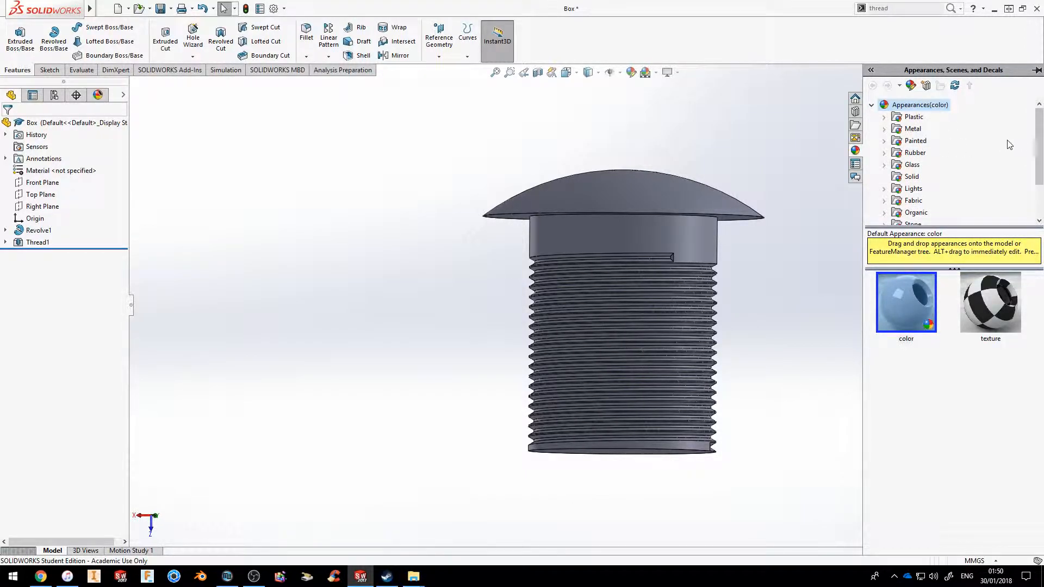
{"action": "left_click", "coordinate": [887, 129]}
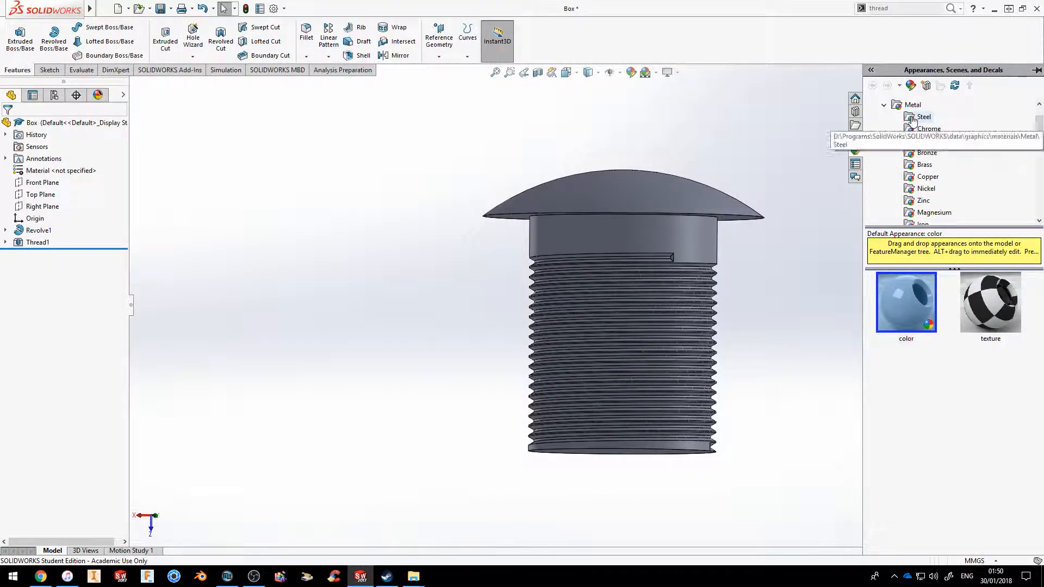
{"action": "mouse_move", "coordinate": [1034, 143]}
{"action": "left_mouse_down"}
{"action": "mouse_move", "coordinate": [1033, 167]}
{"action": "mouse_move", "coordinate": [1035, 137]}
{"action": "left_mouse_up"}
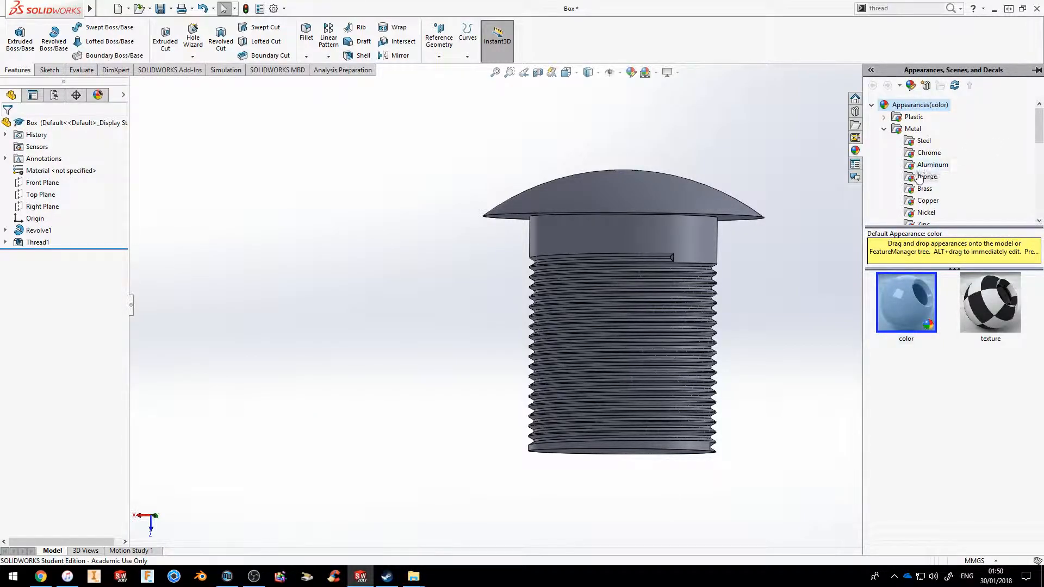
{"action": "scroll", "coordinate": [967, 164], "scroll_direction": "down", "scroll_amount": 1}
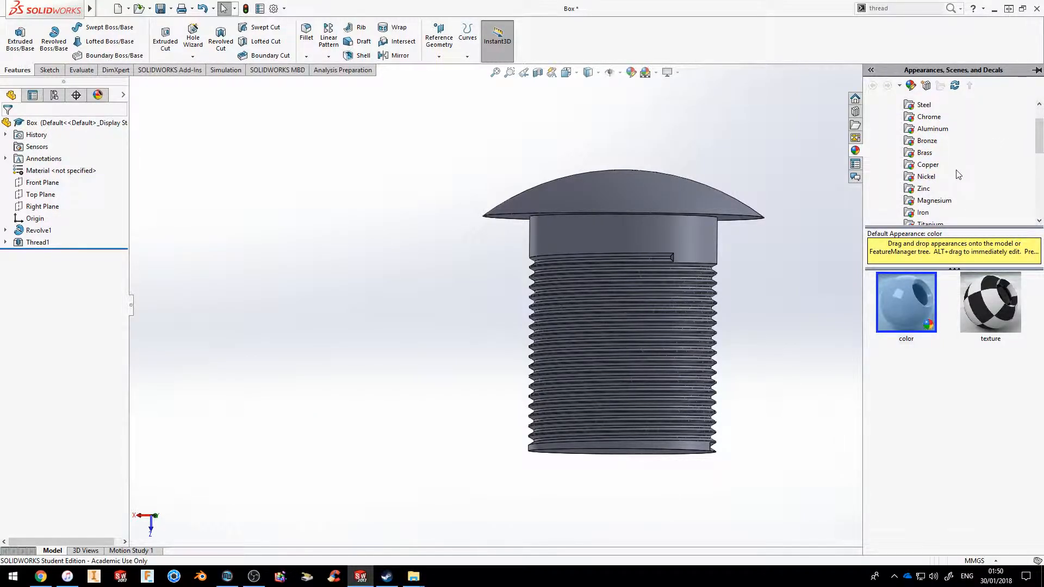
{"action": "scroll", "coordinate": [958, 175], "scroll_direction": "up", "scroll_amount": 1}
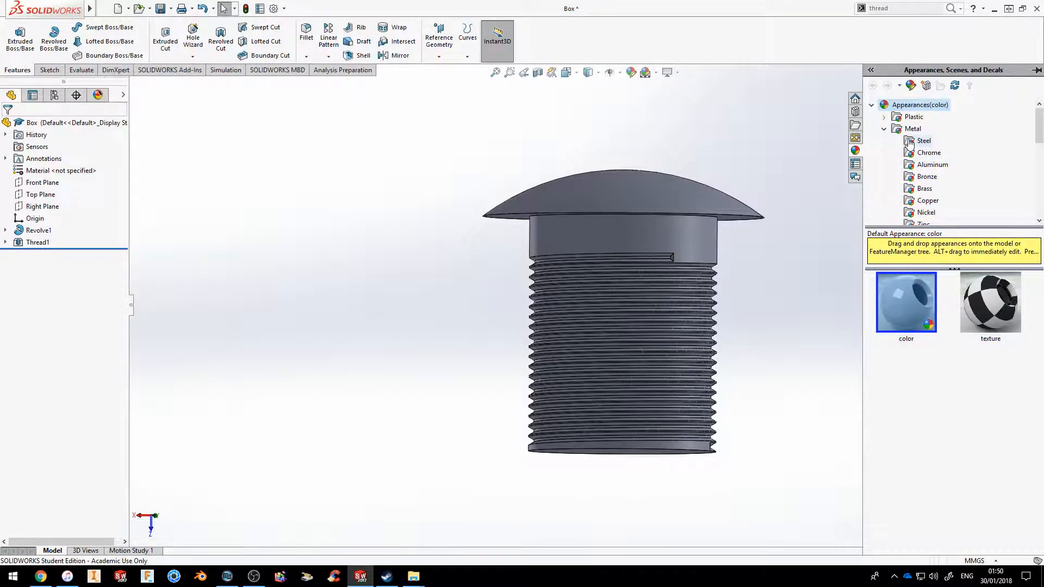
{"action": "left_click", "coordinate": [911, 143]}
{"action": "mouse_move", "coordinate": [1038, 137]}
{"action": "left_mouse_down"}
{"action": "mouse_move", "coordinate": [1035, 183]}
{"action": "mouse_move", "coordinate": [1036, 136]}
{"action": "left_mouse_up"}
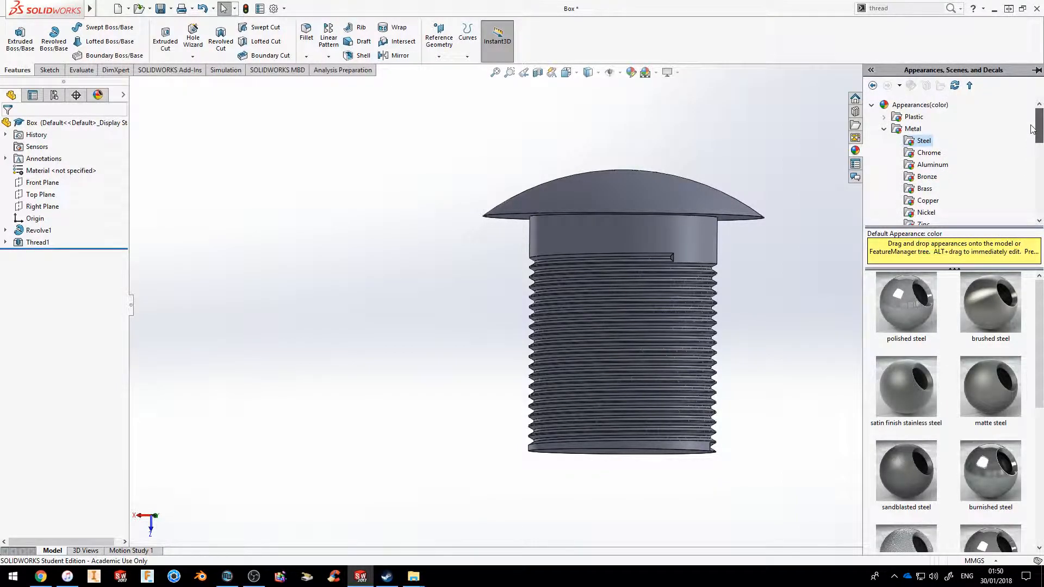
Step: Try to apply the wrought steel appearance to the unthreaded part of the shank
{"action": "left_click", "coordinate": [918, 390]}
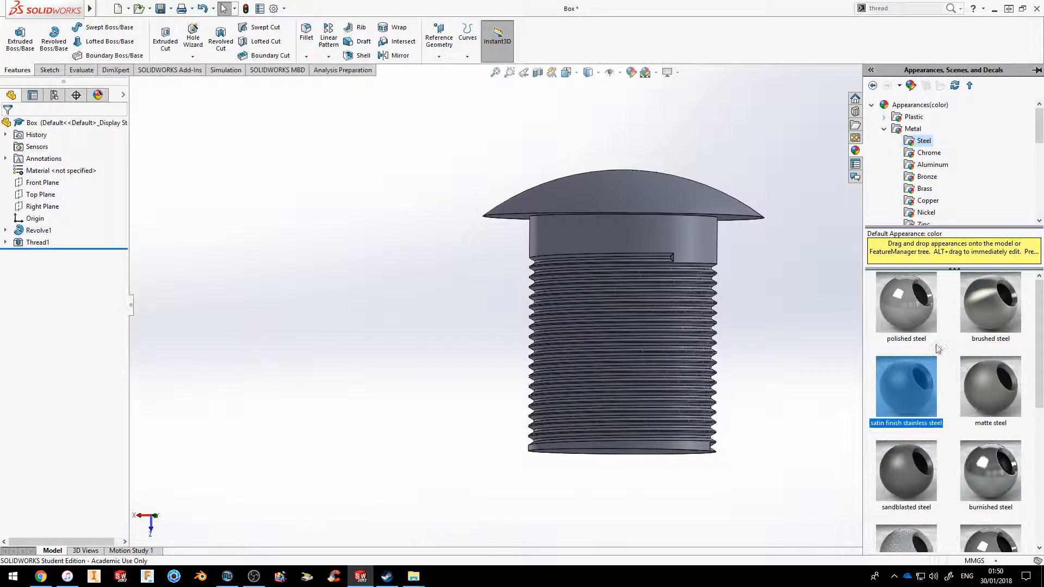
{"action": "scroll", "coordinate": [939, 347], "scroll_direction": "down", "scroll_amount": 3}
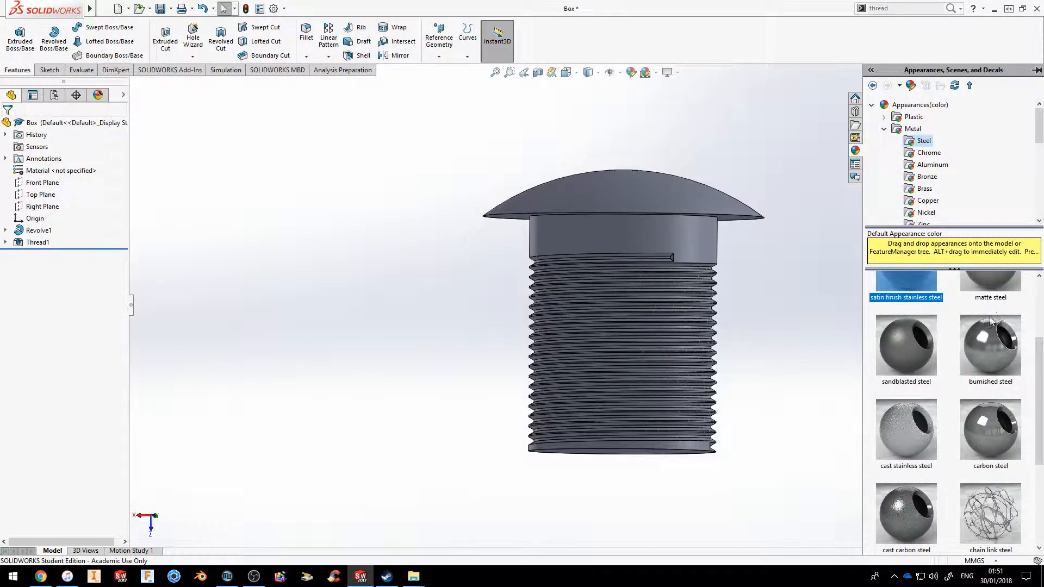
{"action": "scroll", "coordinate": [960, 361], "scroll_direction": "down", "scroll_amount": 4}
{"action": "mouse_move", "coordinate": [992, 511]}
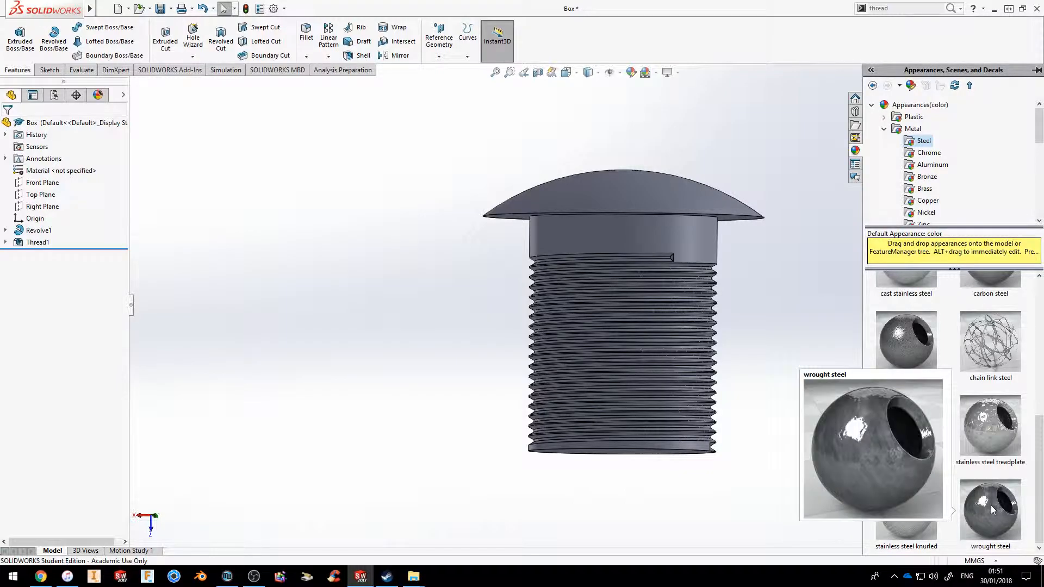
{"action": "left_click_drag", "start_coordinate": [997, 518], "coordinate": [660, 241]}
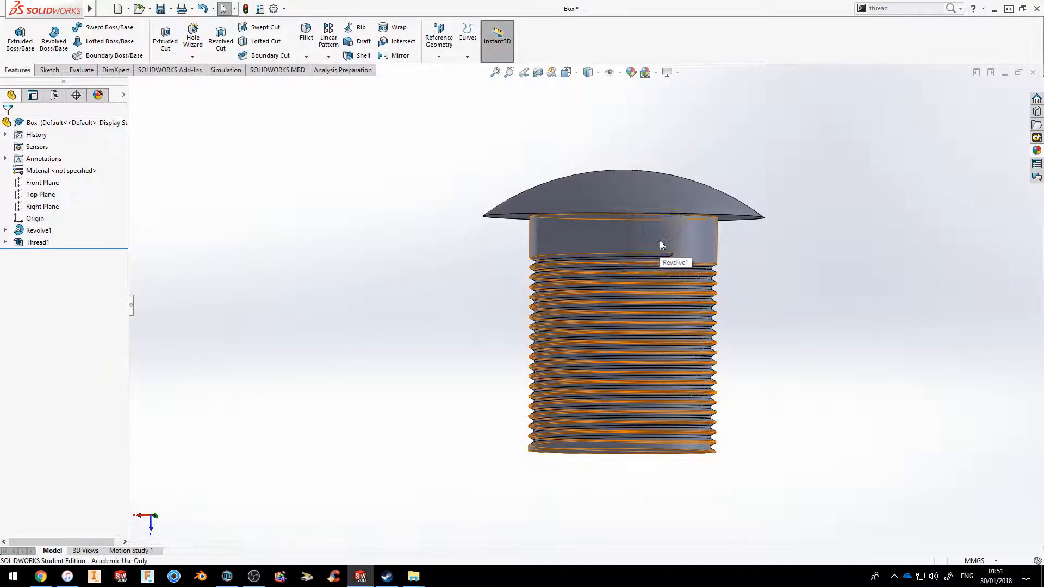
{"action": "left_click", "coordinate": [683, 239]}
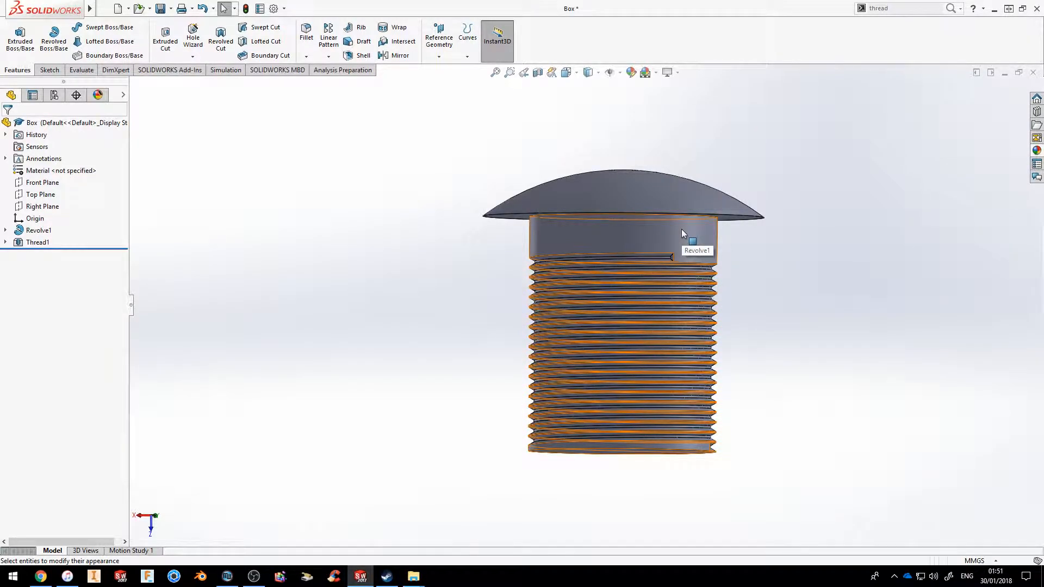
Step: Apply the wrought steel appearance to the whole threaded body
{"action": "left_click", "coordinate": [1034, 152]}
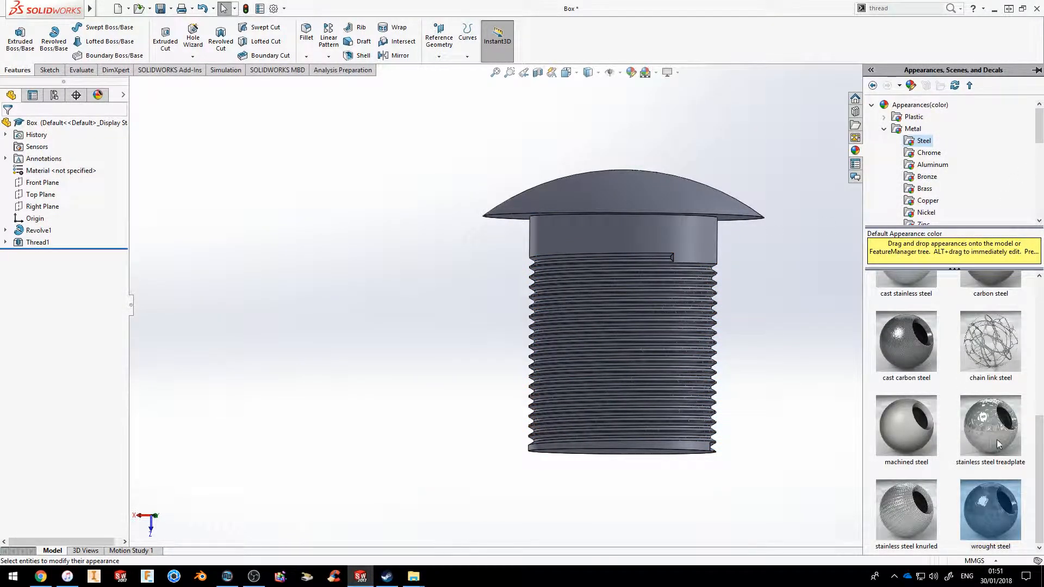
{"action": "left_click_drag", "start_coordinate": [1010, 503], "coordinate": [670, 240]}
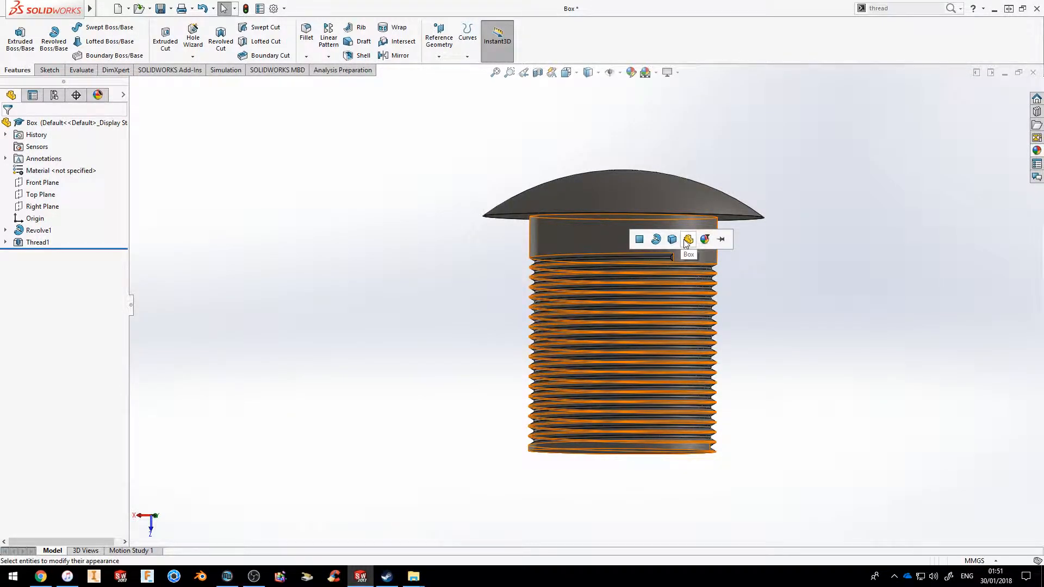
{"action": "left_click", "coordinate": [672, 240]}
{"action": "middle_click_drag", "start_coordinate": [897, 286], "coordinate": [830, 377]}
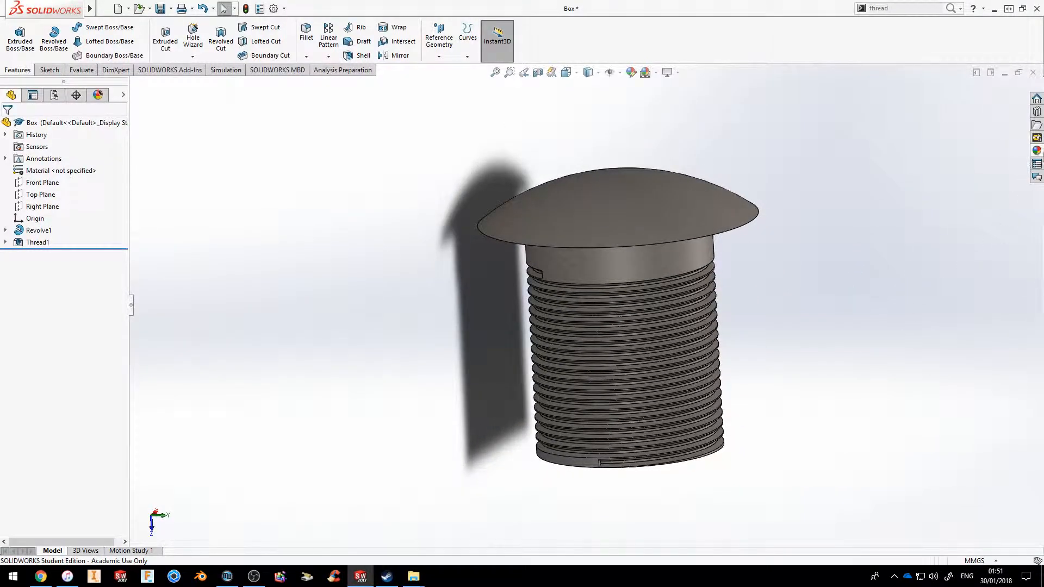
Step: Apply a different steel appearance from the metal library to the whole threaded bolt body
{"action": "left_click", "coordinate": [1037, 151]}
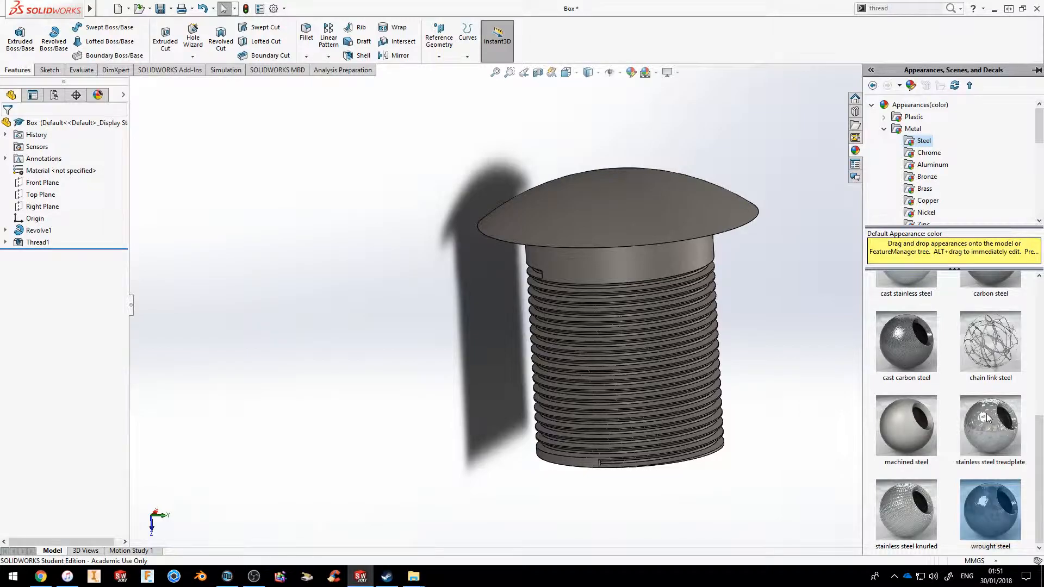
{"action": "left_click_drag", "start_coordinate": [991, 442], "coordinate": [644, 255]}
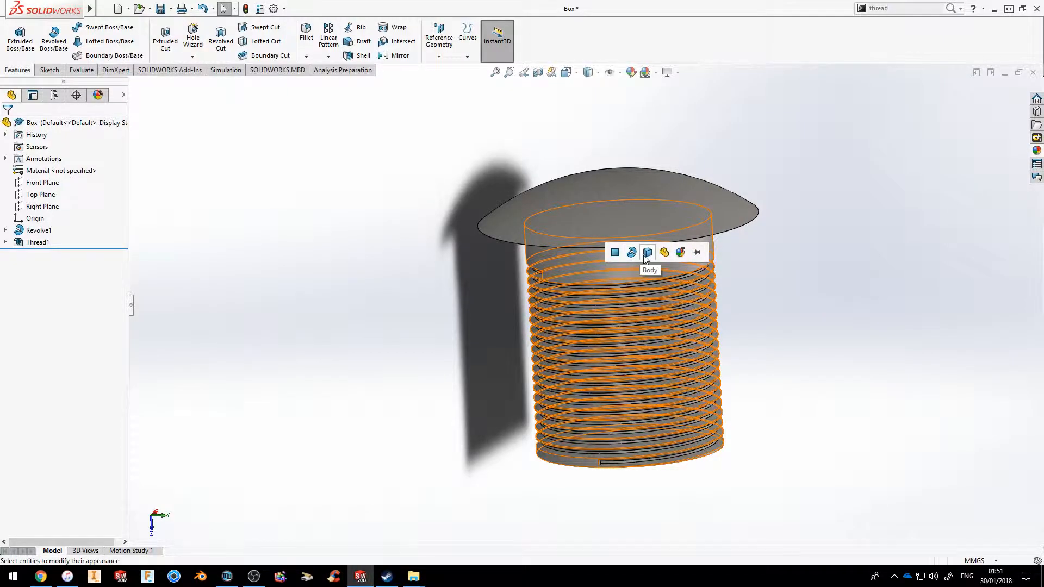
{"action": "left_click", "coordinate": [646, 253]}
{"action": "middle_click_drag", "start_coordinate": [851, 291], "coordinate": [812, 334]}
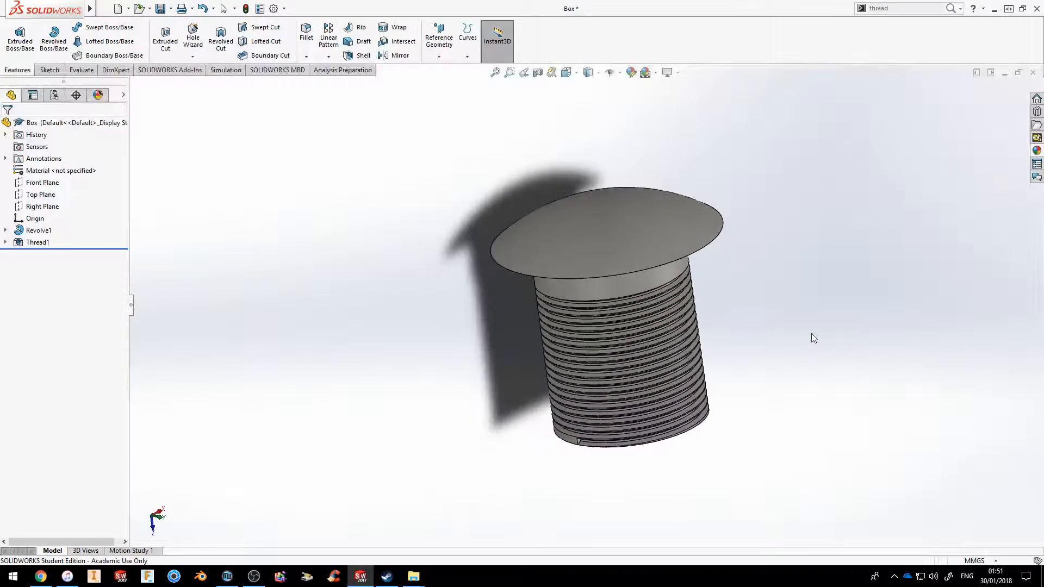
Step: Apply the blue medium gloss plastic appearance to the whole threaded bolt body
{"action": "left_click", "coordinate": [1035, 152]}
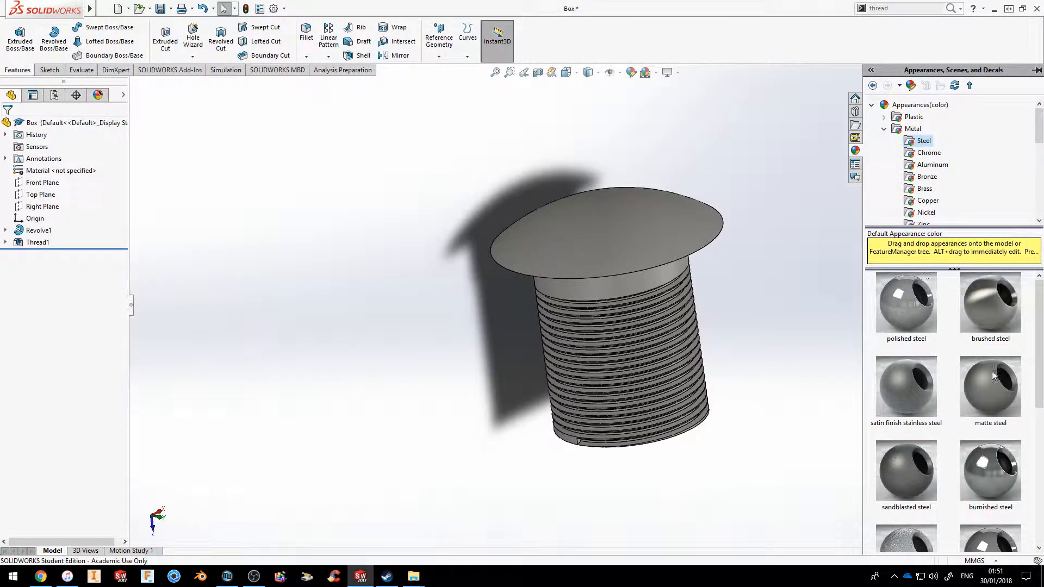
{"action": "double_click", "coordinate": [913, 117]}
{"action": "left_click", "coordinate": [933, 129]}
{"action": "mouse_move", "coordinate": [1020, 531]}
{"action": "left_mouse_down"}
{"action": "mouse_move", "coordinate": [974, 544]}
{"action": "mouse_move", "coordinate": [541, 326]}
{"action": "mouse_move", "coordinate": [579, 280]}
{"action": "mouse_move", "coordinate": [637, 292]}
{"action": "left_mouse_up"}
{"action": "left_click", "coordinate": [1037, 150]}
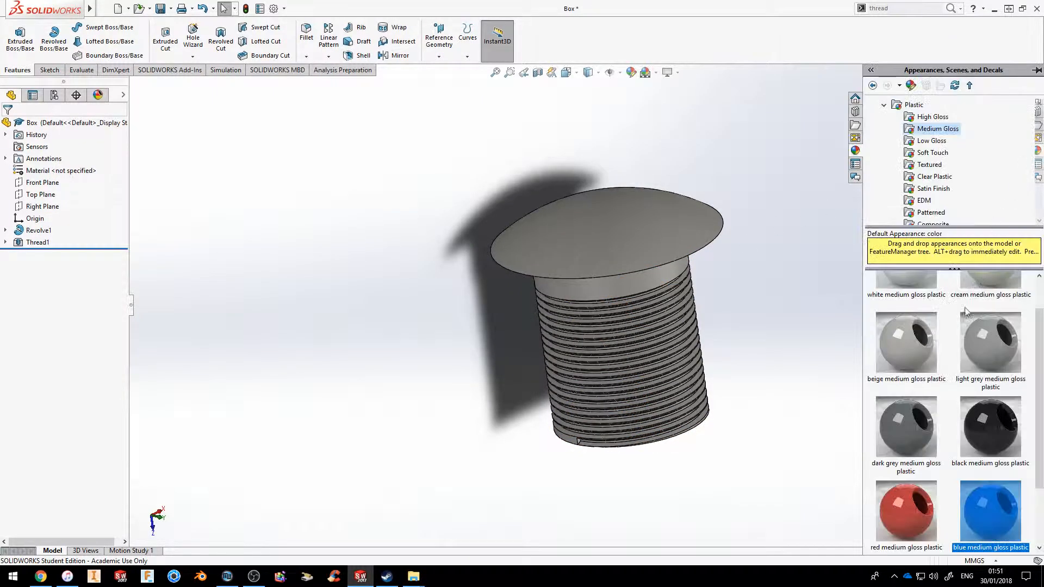
{"action": "left_click_drag", "start_coordinate": [1000, 561], "coordinate": [635, 295]}
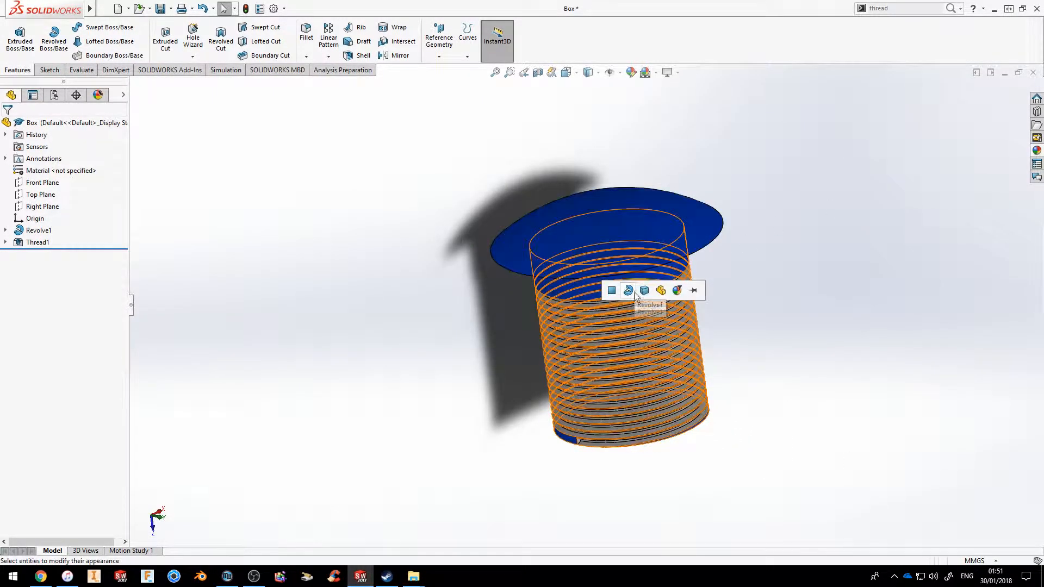
{"action": "left_click", "coordinate": [646, 295]}
{"action": "middle_click_drag", "start_coordinate": [769, 275], "coordinate": [769, 223]}
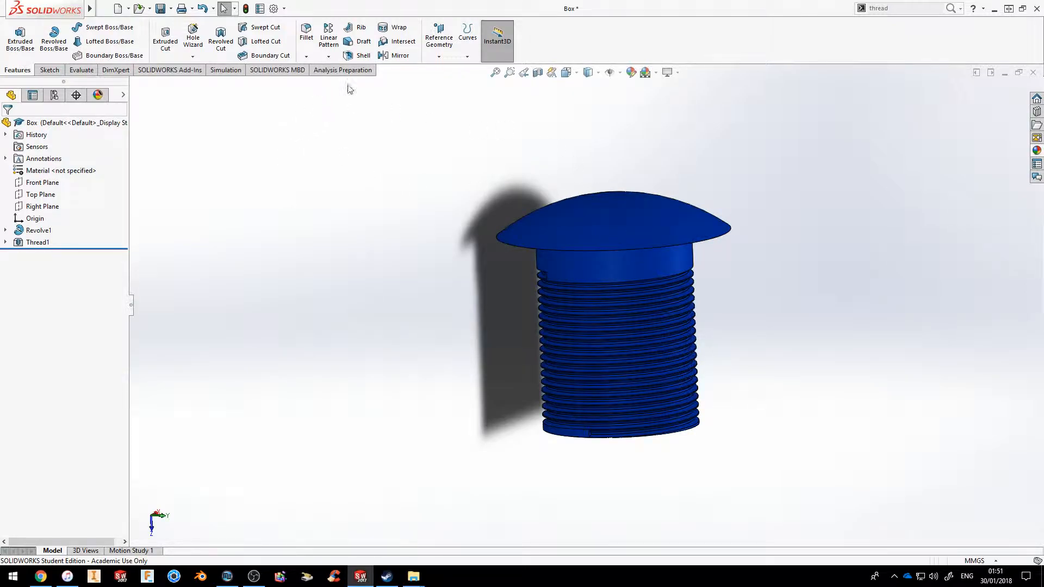
Step: Fillet the edge where the shank meets the underside of the domed head with a symmetric 10 mm radius
{"action": "left_click", "coordinate": [306, 44]}
{"action": "mouse_move", "coordinate": [606, 315]}
{"action": "middle_mouse_down"}
{"action": "mouse_move", "coordinate": [601, 273]}
{"action": "mouse_move", "coordinate": [622, 313]}
{"action": "middle_mouse_up"}
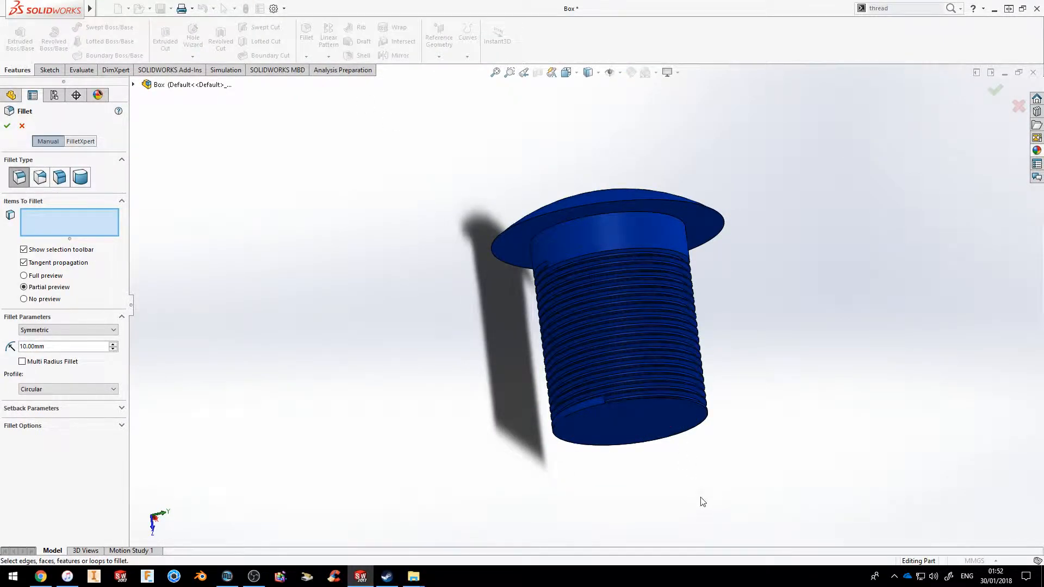
{"action": "left_click", "coordinate": [617, 213]}
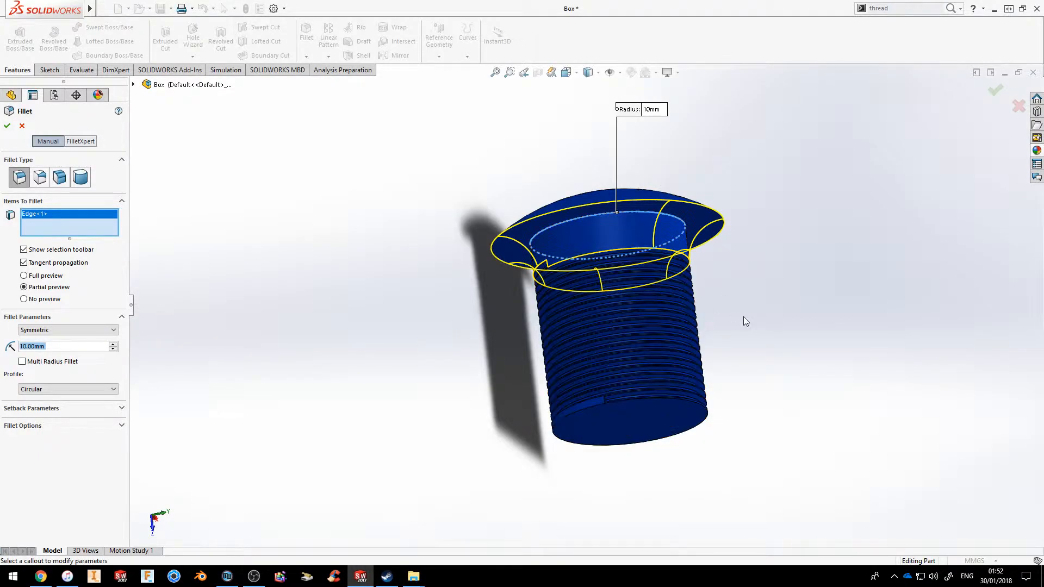
{"action": "middle_click_drag", "start_coordinate": [733, 310], "coordinate": [627, 285]}
{"action": "key", "text": "Return"}
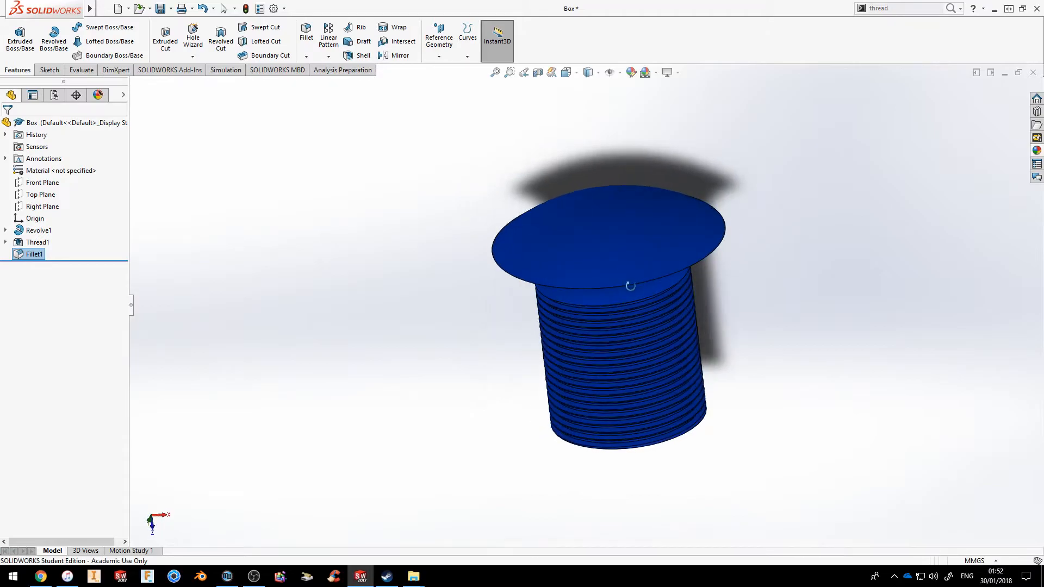